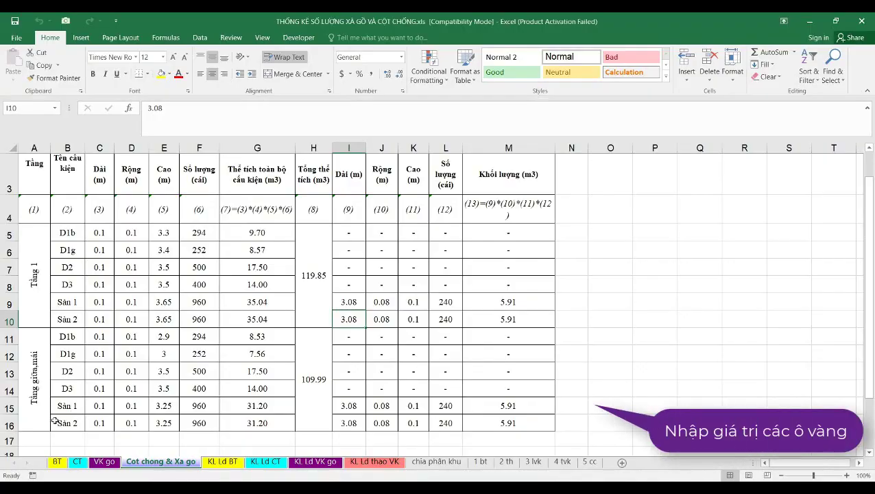
- Go to the BT concrete sheet and check the width values in C5 and C6
click(57, 462)
key(Down)
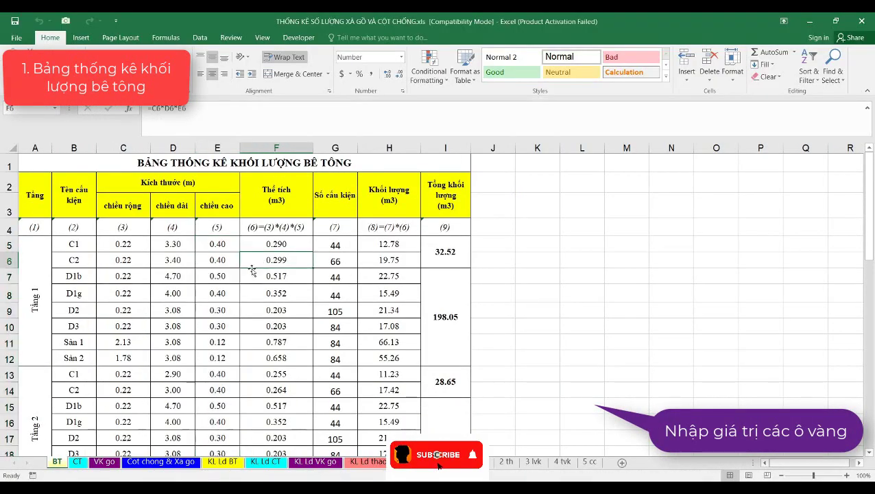
click(124, 253)
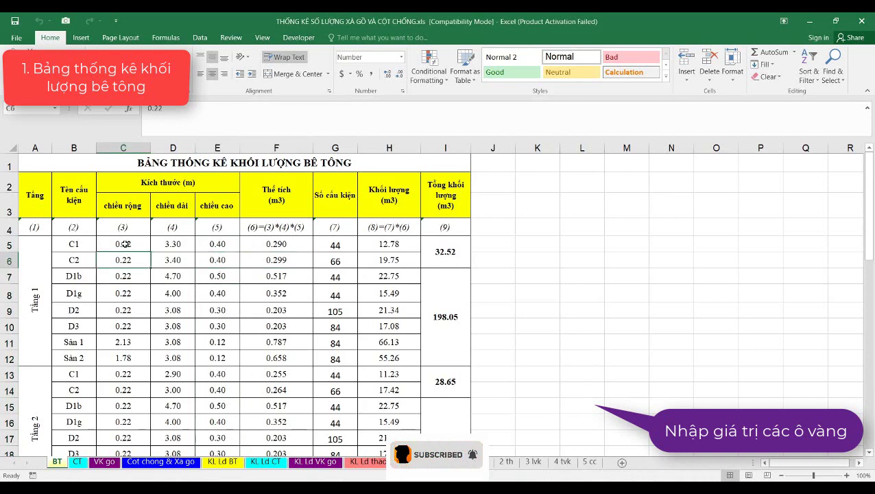
click(120, 243)
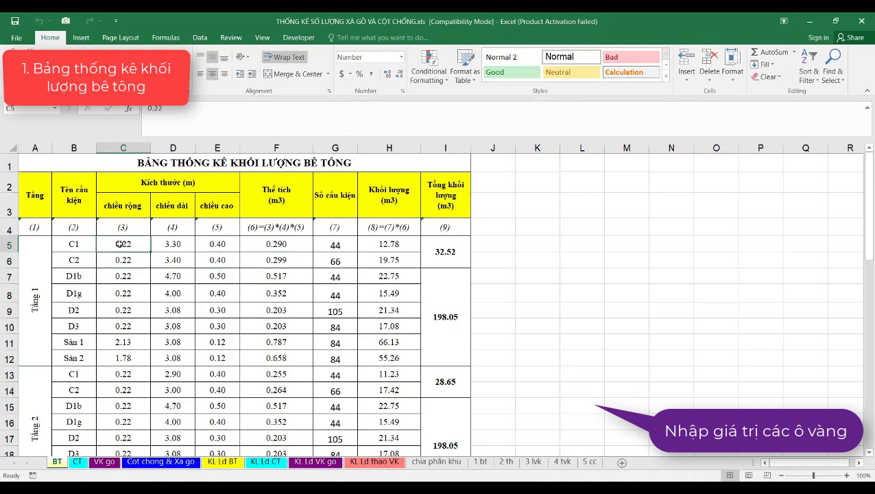
click(107, 264)
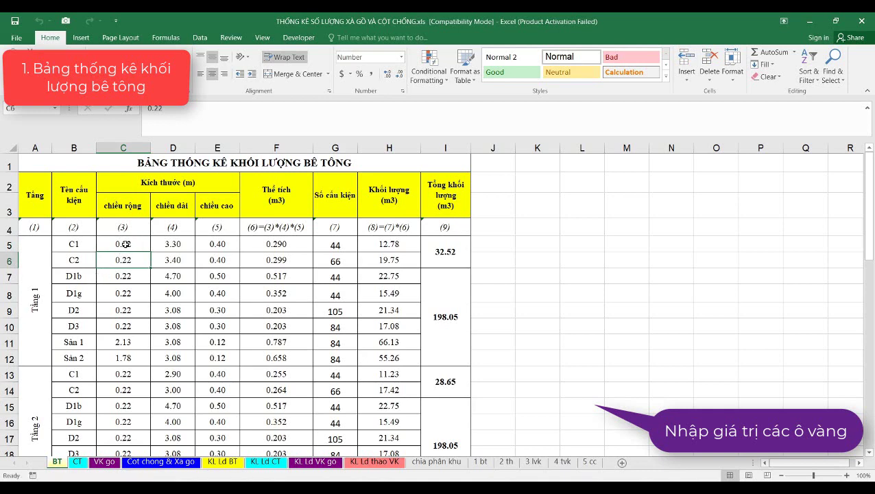
click(126, 243)
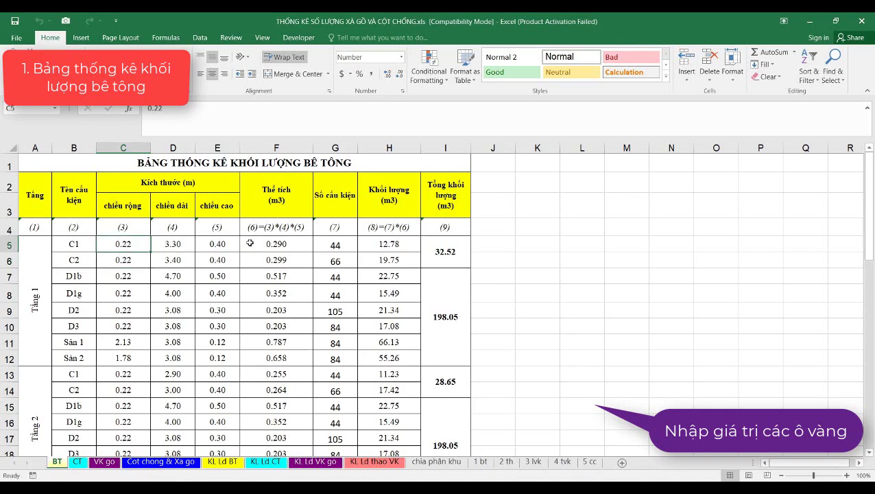
- Check the G5 count formula =2*(n+1), then dismiss the Update Values prompt
click(332, 248)
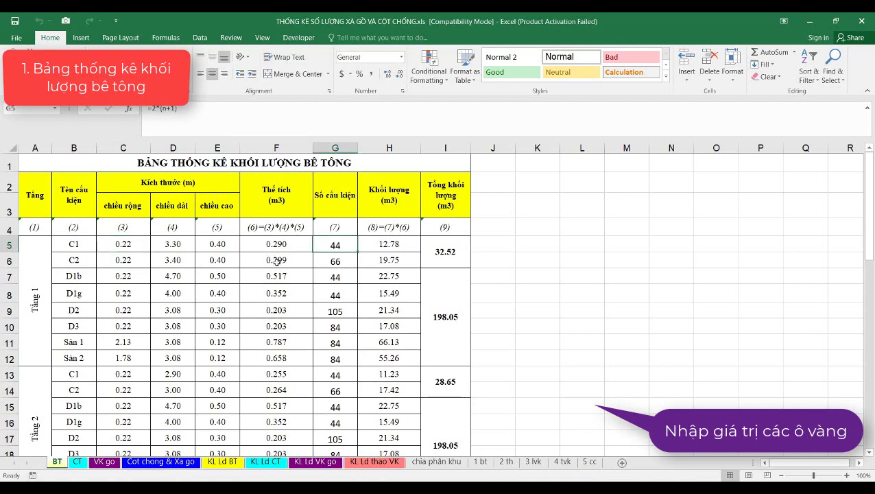
click(248, 125)
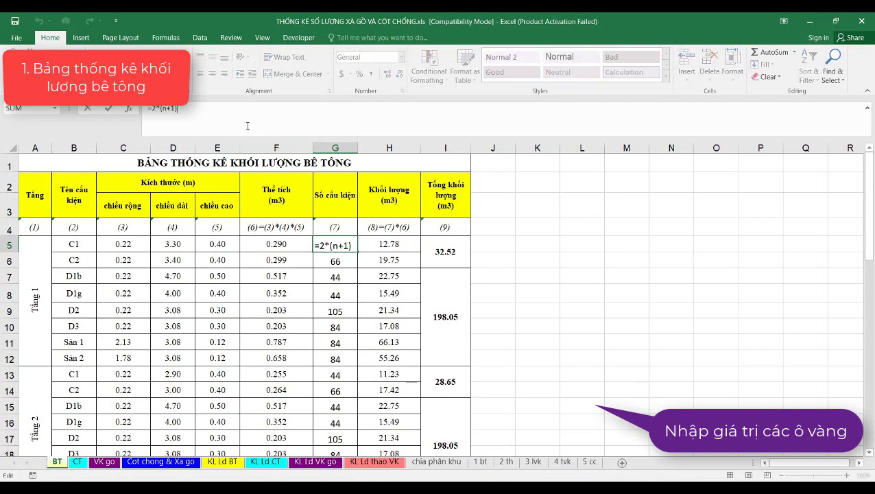
key(Return)
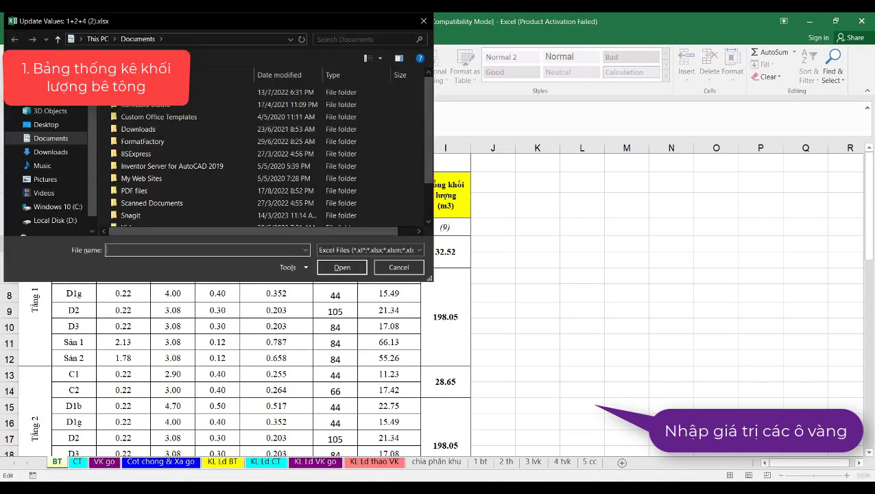
key(Escape)
click(339, 275)
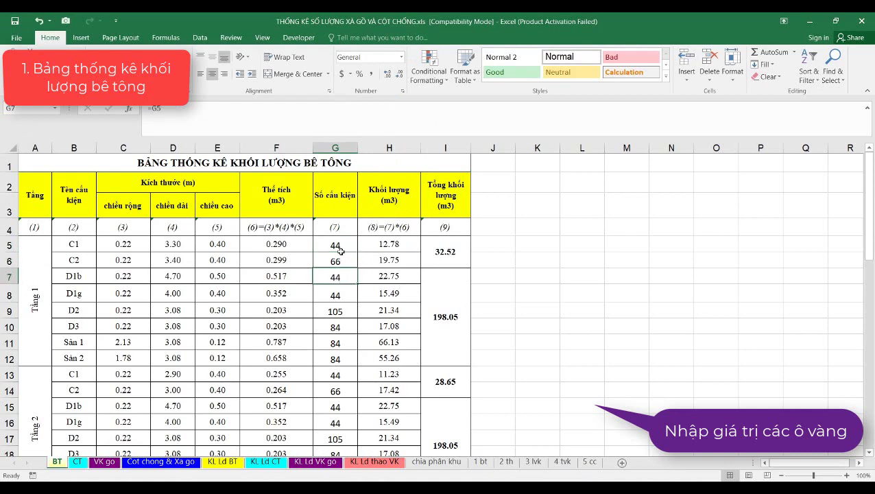
click(341, 245)
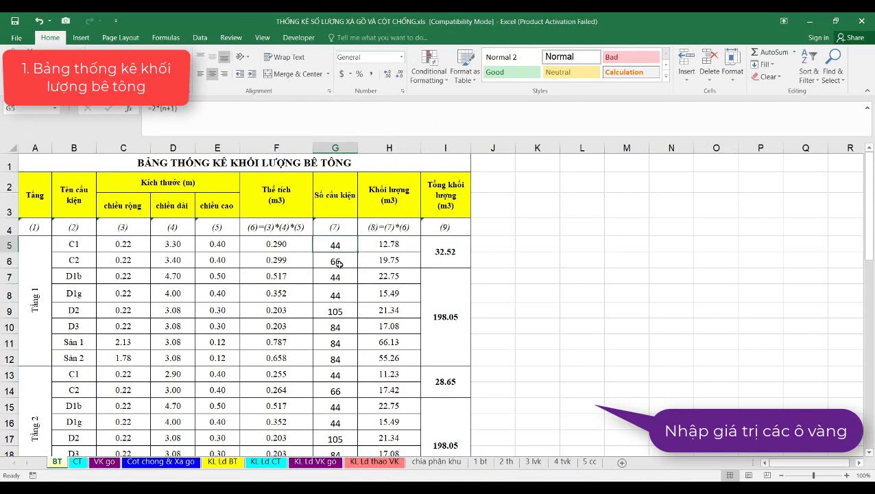
- Give the BT dimension cells C5:E44 a yellow fill with red text
drag(110, 245, 209, 408)
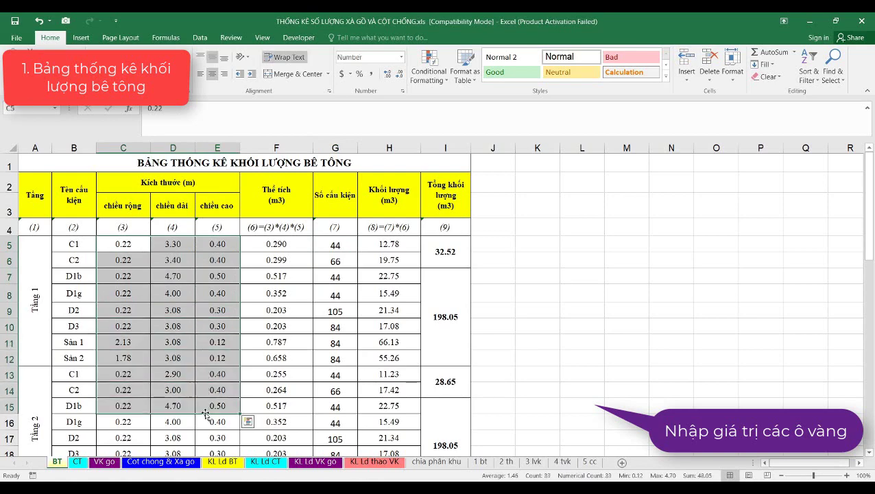
click(77, 461)
click(58, 462)
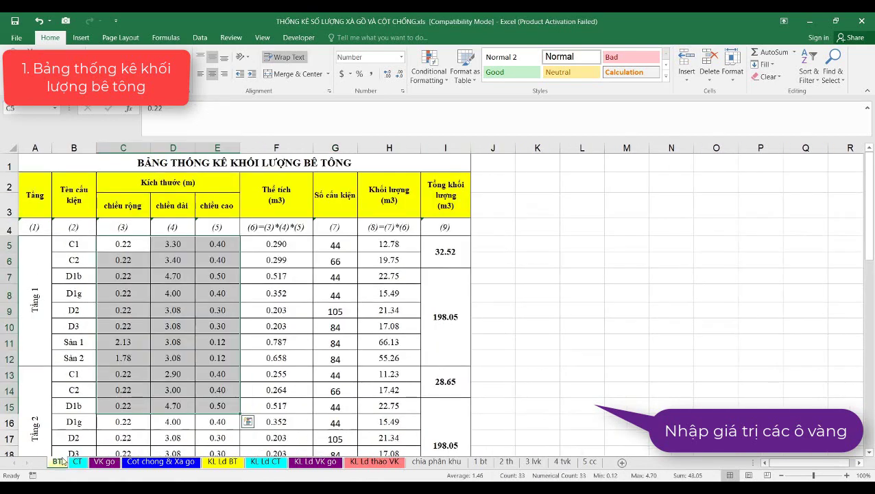
click(126, 298)
mouse_move(113, 245)
mouse_down()
mouse_move(215, 391)
mouse_move(223, 433)
mouse_up()
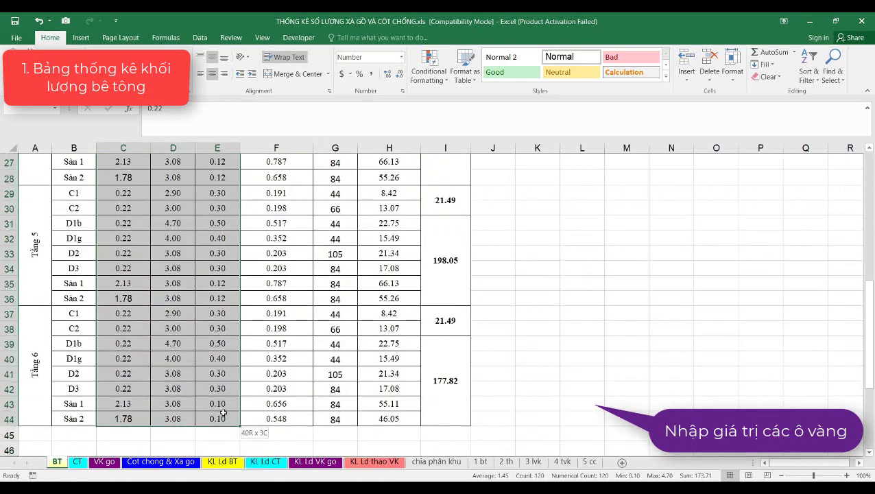
scroll(233, 357, up, 9)
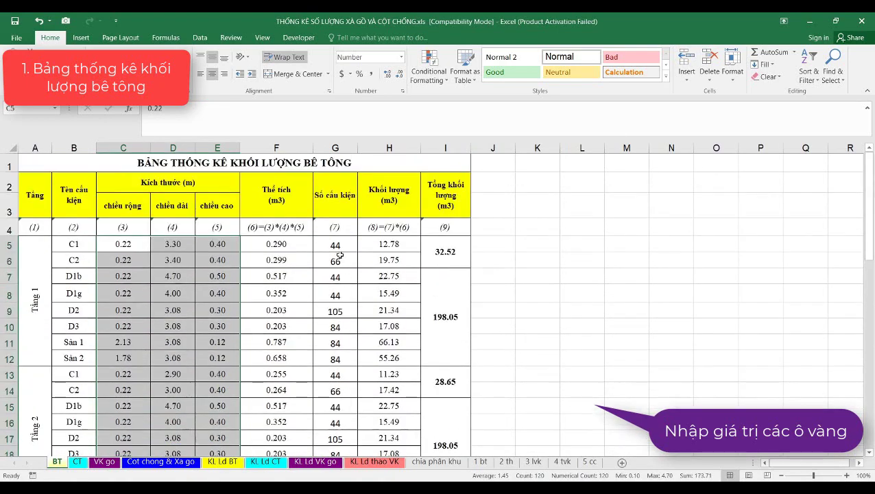
click(168, 73)
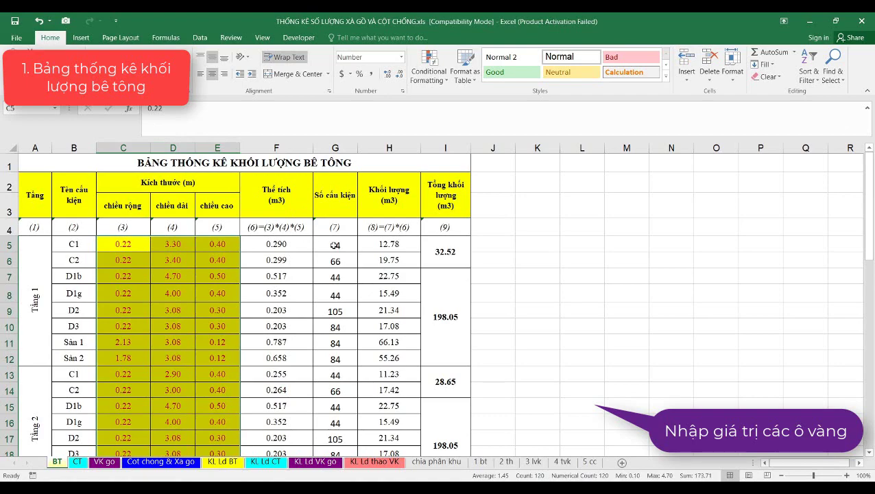
- Give the quantity cells G5:G44 a yellow fill with red text
click(334, 245)
drag(329, 244, 341, 473)
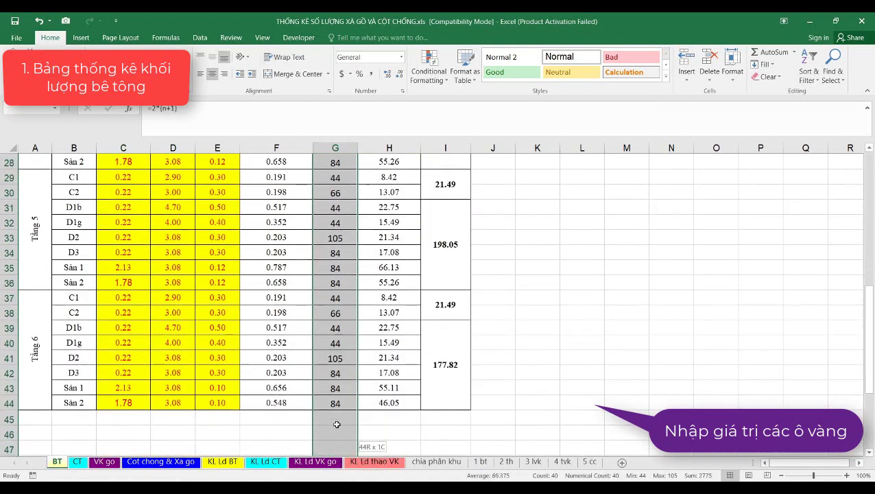
drag(341, 473, 337, 402)
scroll(351, 276, up, 9)
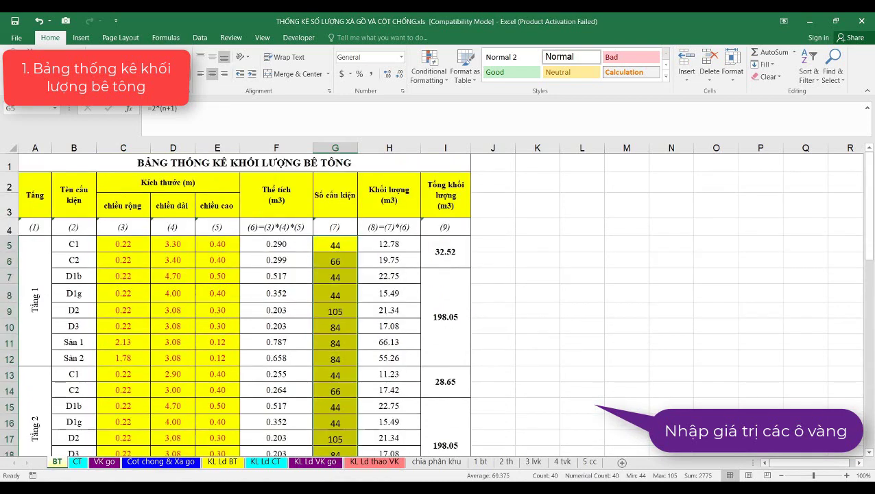
click(362, 309)
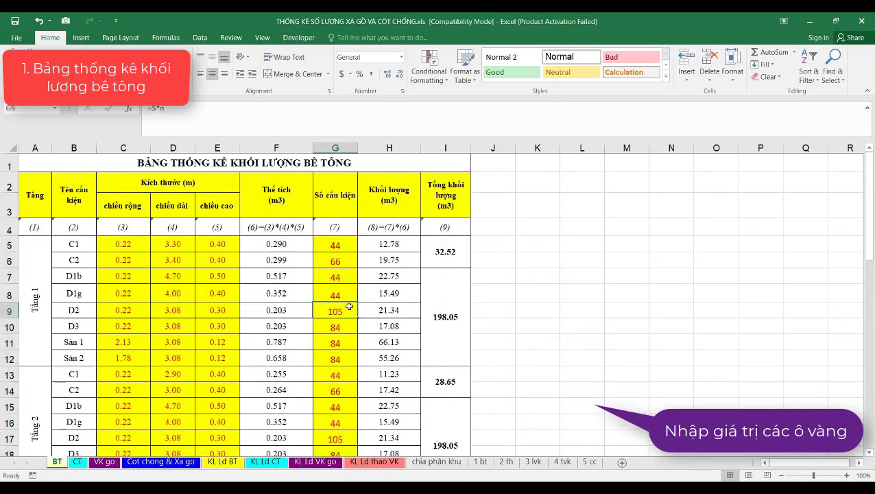
- Check the floor total in I5, then make the A1 table title red
click(452, 279)
click(398, 278)
click(449, 259)
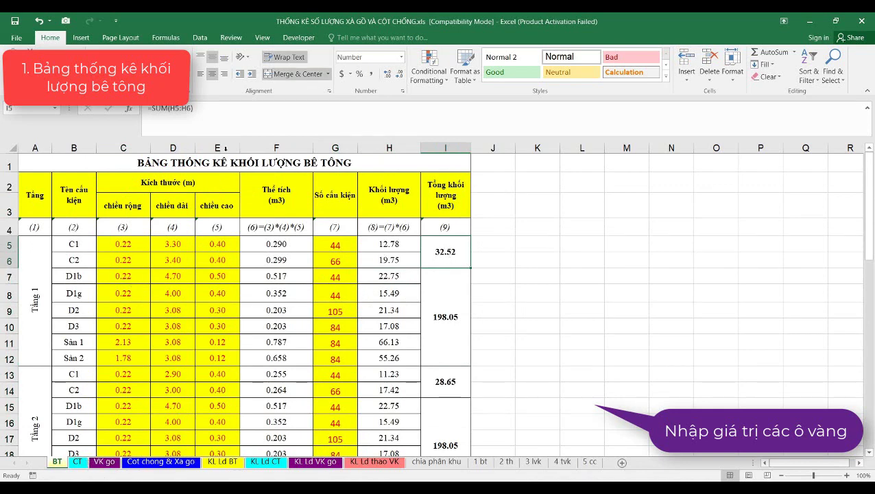
click(207, 161)
click(172, 74)
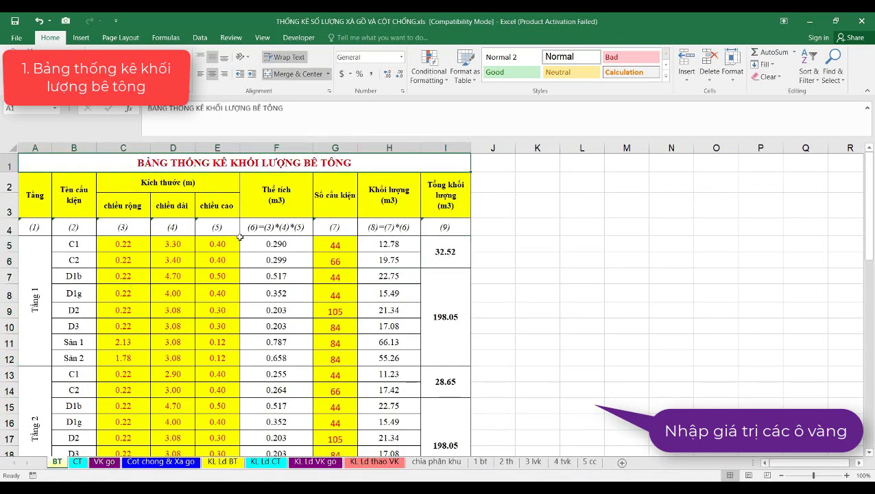
- Make the CT sheet's A1 title red, undoing an accidental yellow fill
click(78, 462)
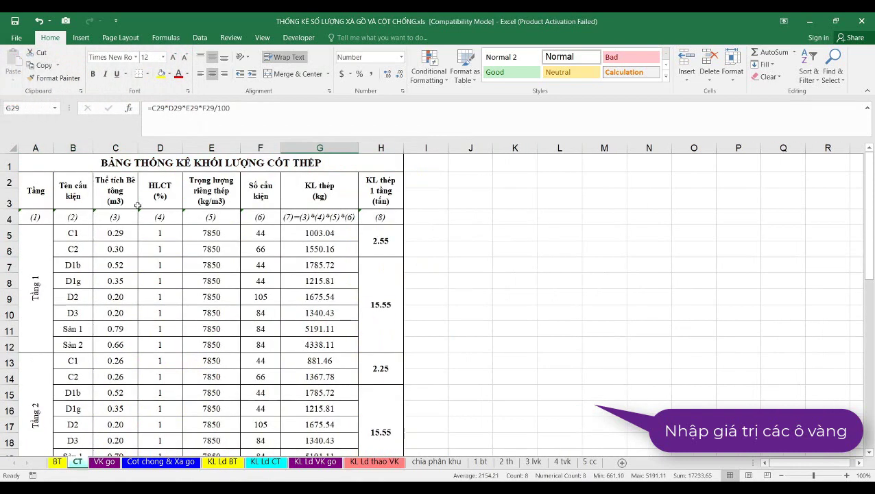
click(162, 74)
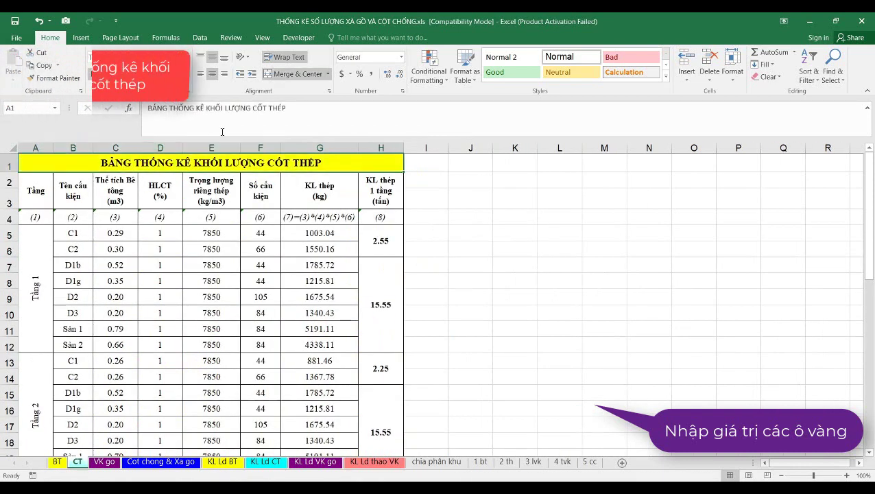
key(ctrl+z)
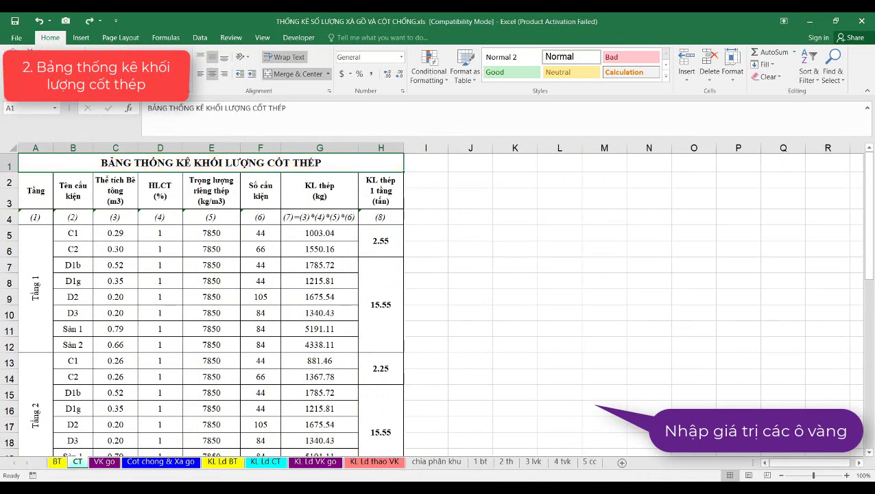
click(170, 74)
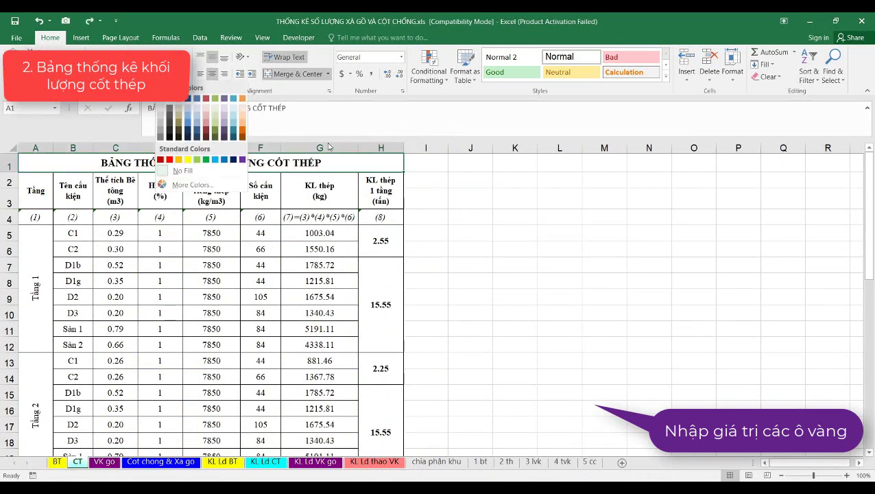
click(170, 159)
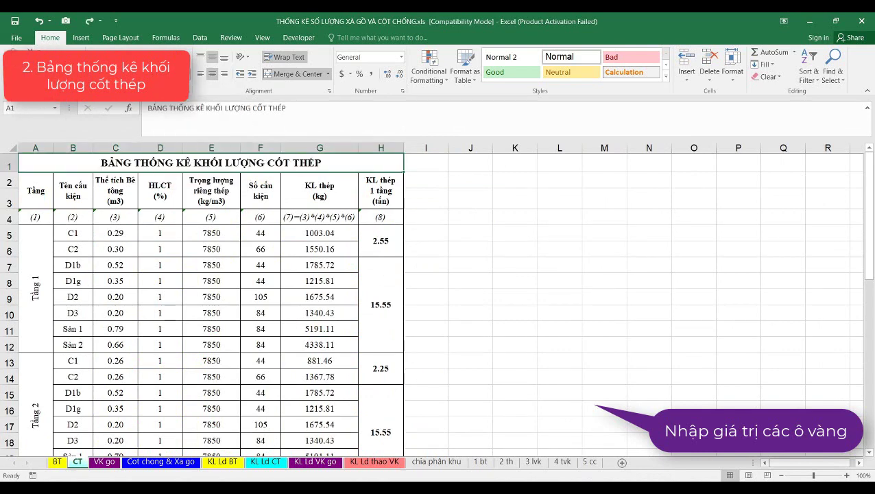
- Give the CT input cells D5:F44 yellow fill with red text, then go to VK go
click(115, 235)
key(Down)
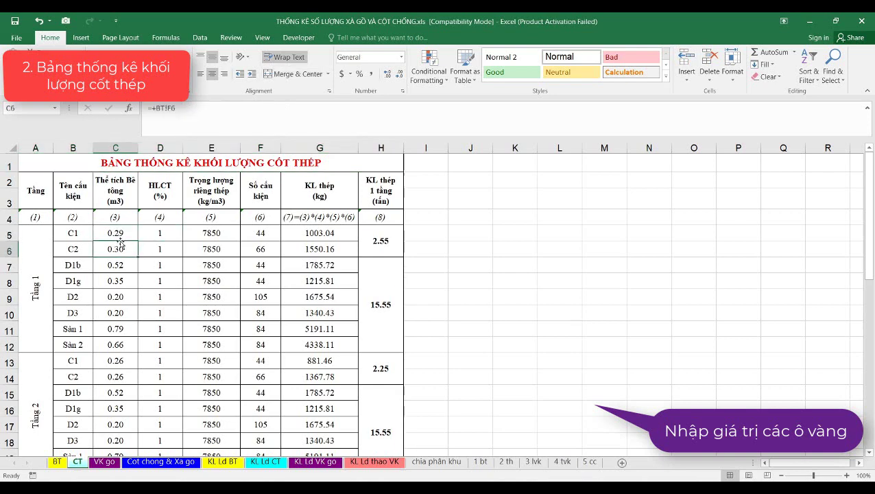
click(151, 236)
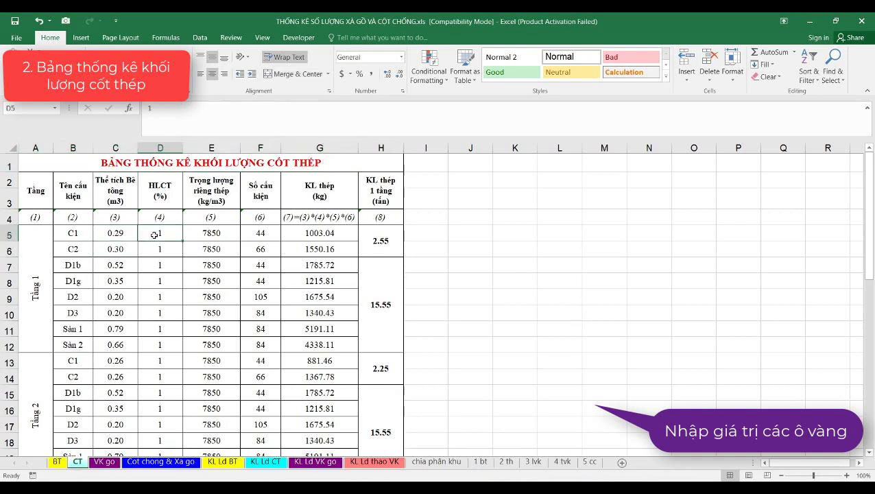
mouse_move(155, 234)
mouse_down()
mouse_move(280, 448)
mouse_move(258, 409)
mouse_move(261, 385)
mouse_up()
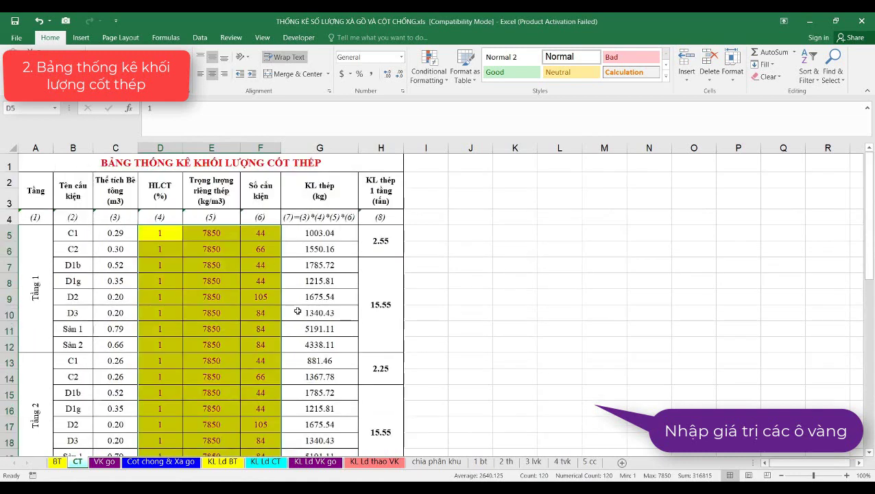
click(270, 314)
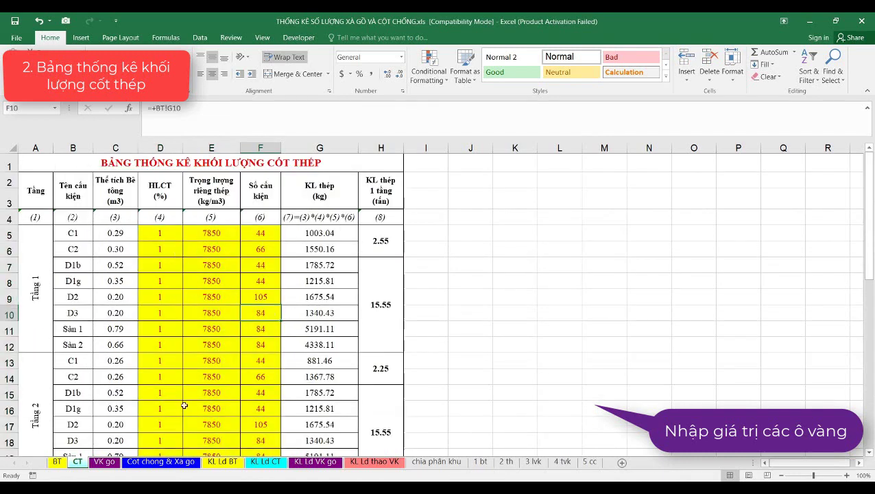
click(113, 463)
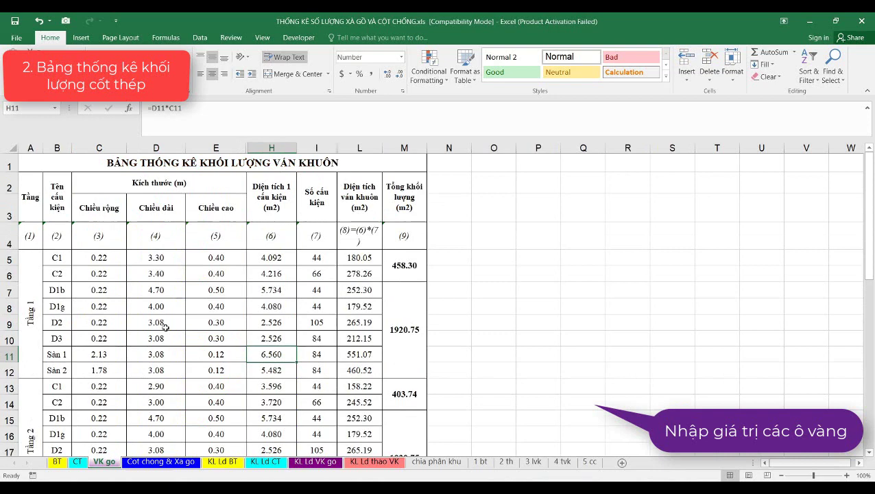
- Give the VK go dimension cells C5:E44 a yellow fill with red text
click(151, 259)
click(106, 261)
click(205, 266)
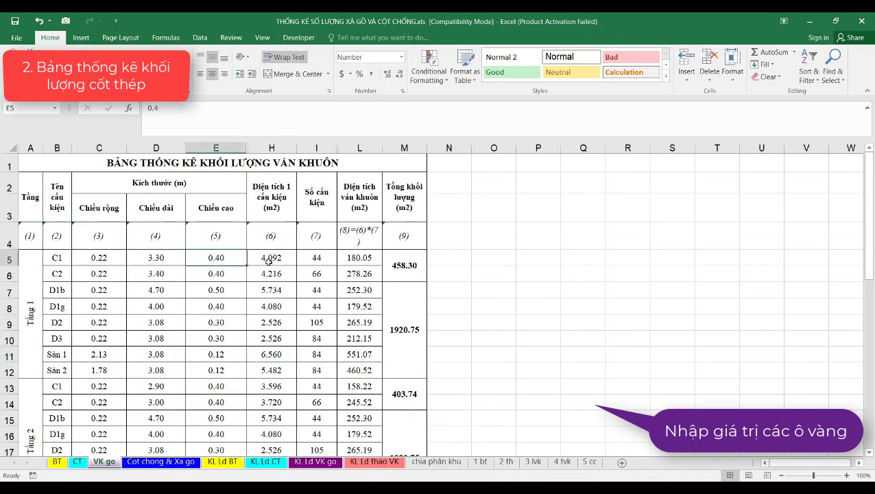
drag(104, 259, 221, 259)
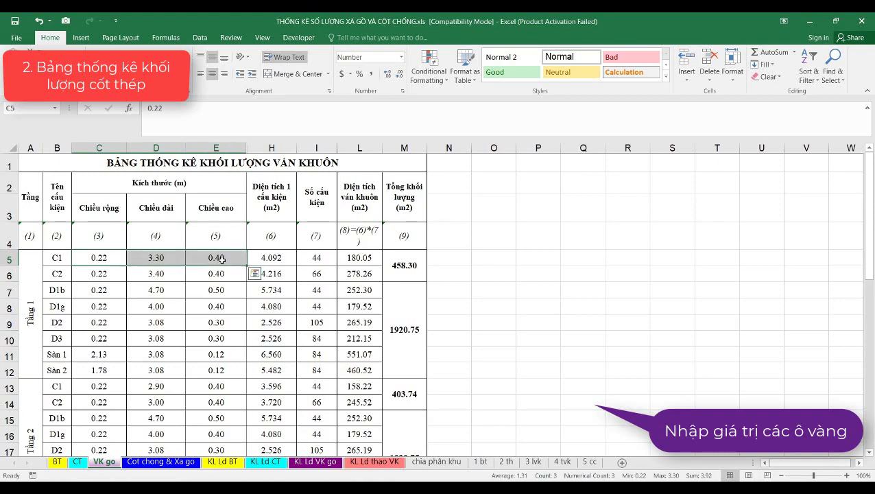
scroll(222, 259, down, 7)
scroll(221, 259, down, 5)
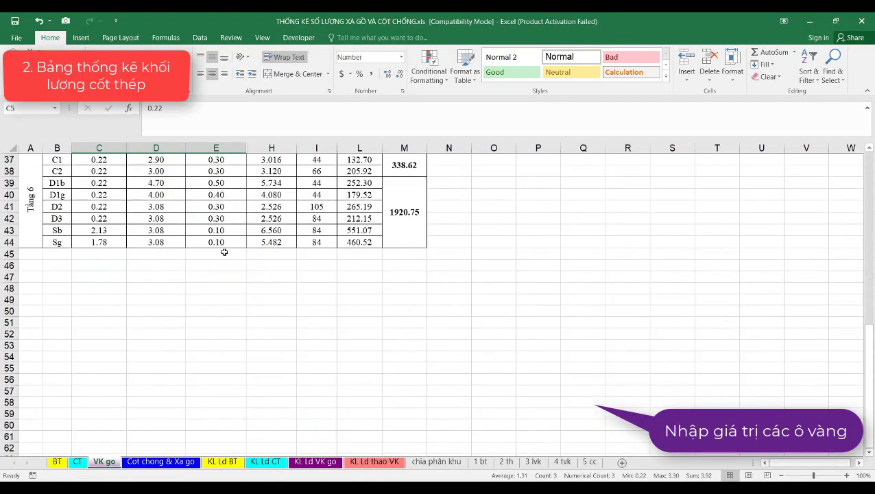
shift+click(218, 242)
scroll(223, 247, up, 6)
scroll(223, 246, up, 6)
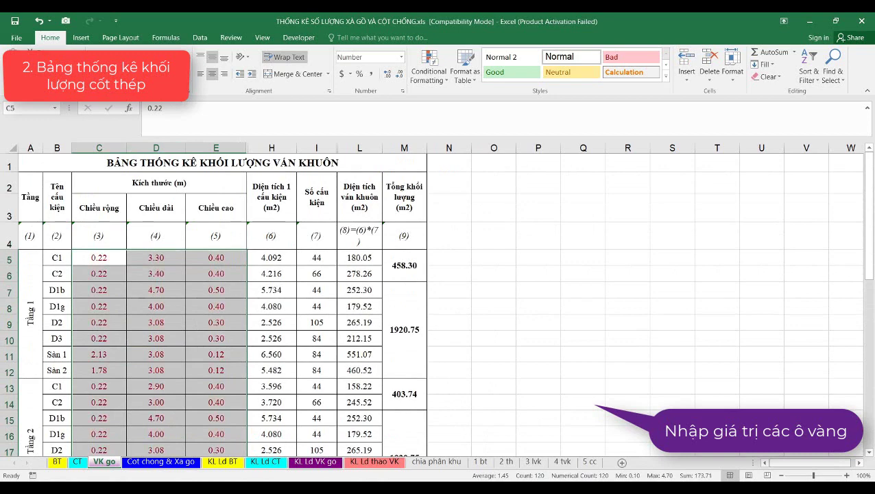
click(172, 74)
- Give the count cells I5:I44 yellow fill with red text and make the A1 title red
click(147, 158)
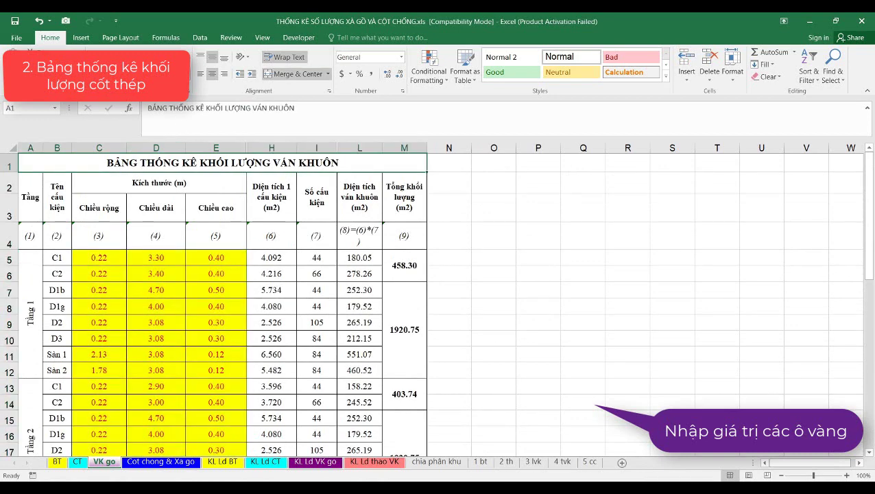
click(321, 260)
scroll(322, 270, down, 4)
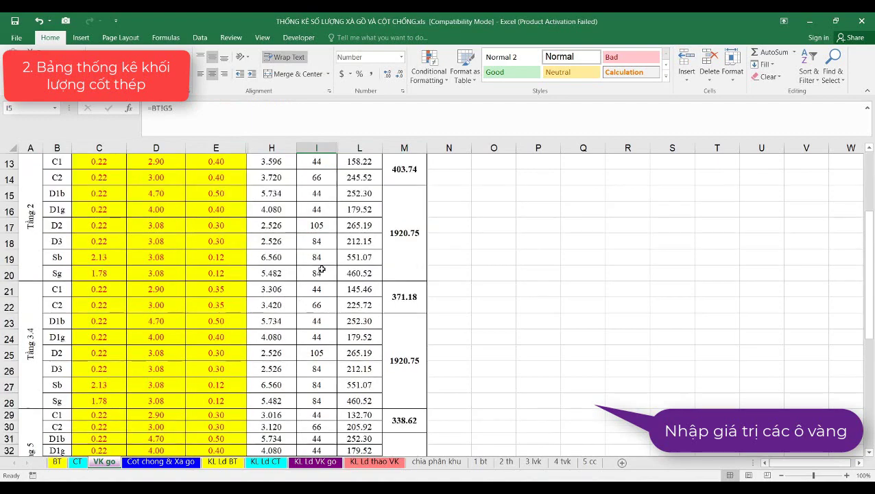
scroll(321, 269, down, 7)
shift+click(323, 283)
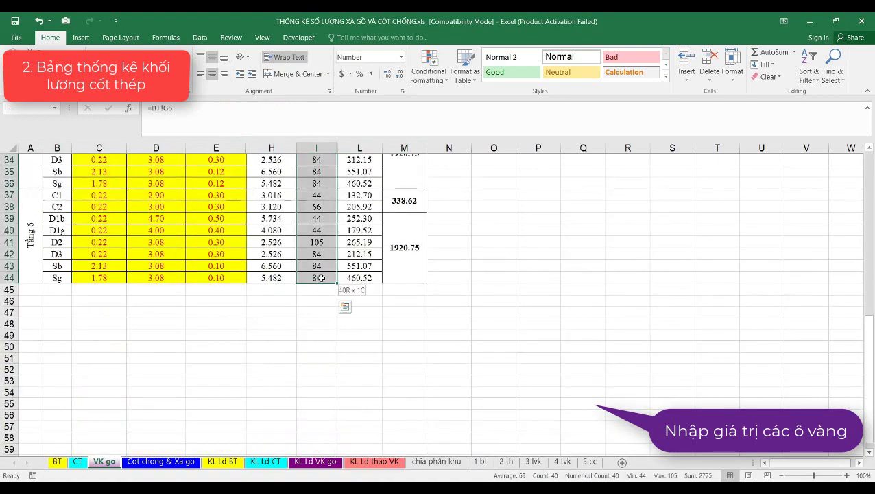
scroll(321, 275, up, 8)
scroll(292, 209, up, 3)
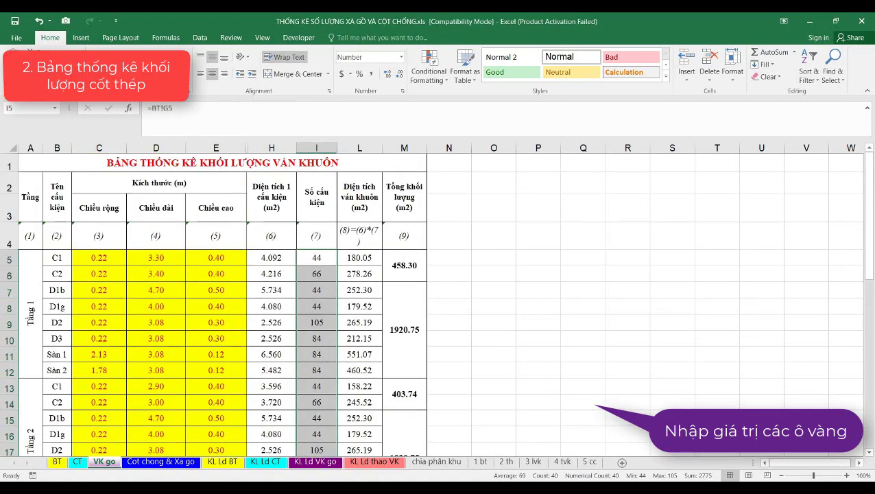
click(157, 74)
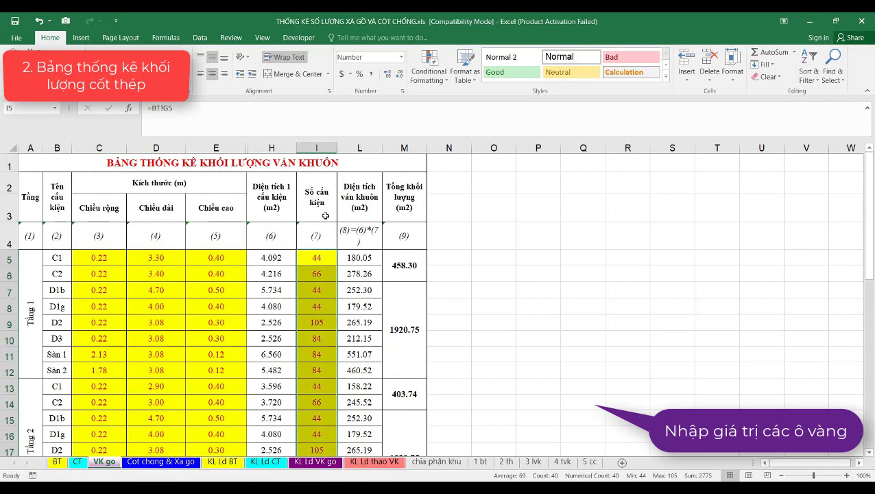
click(209, 164)
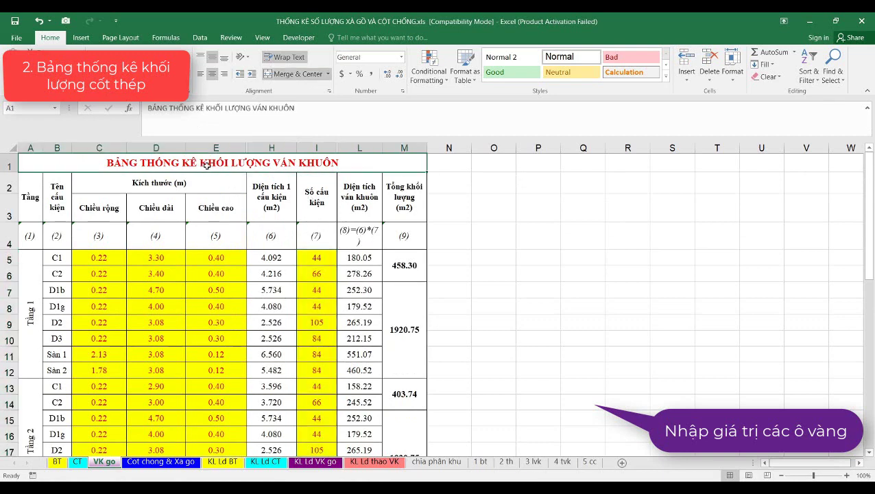
- On the Cot chong & Xa go sheet, make the A1 title red
click(160, 462)
scroll(488, 212, up, 1)
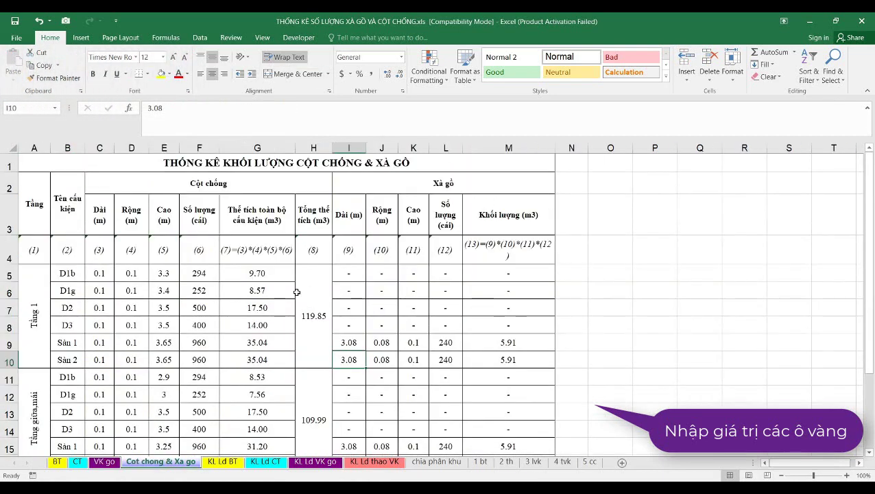
click(239, 162)
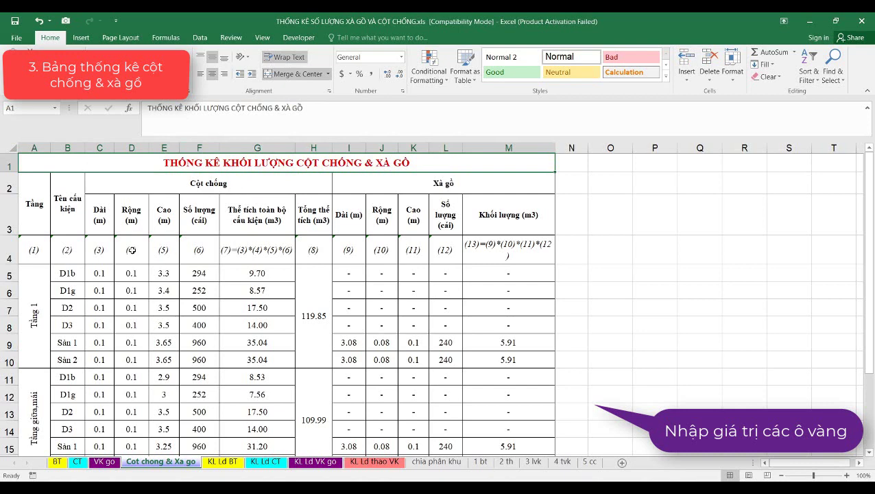
click(108, 274)
click(118, 284)
click(165, 277)
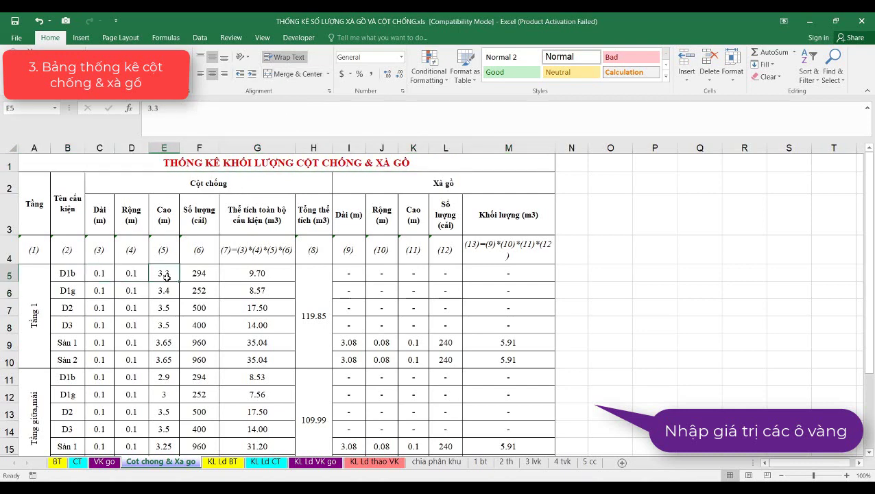
- Give the dimension cells C5:E16 a yellow fill with red text
click(109, 275)
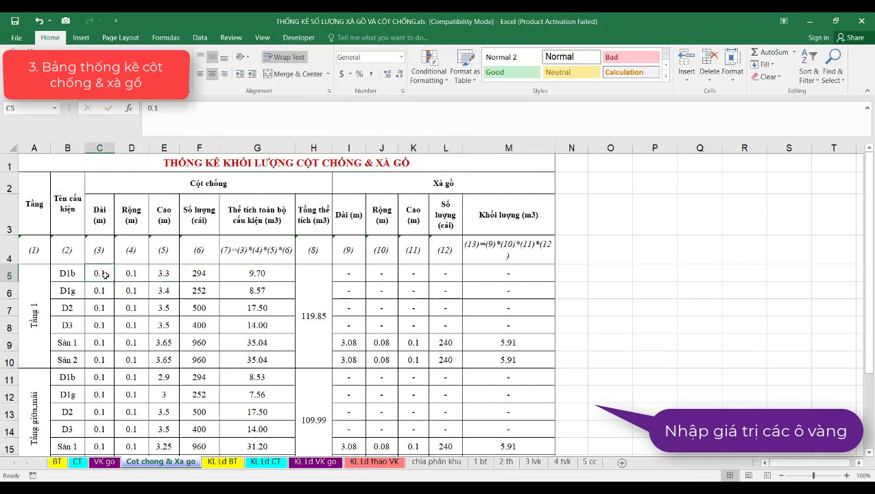
drag(102, 274, 166, 278)
scroll(166, 277, down, 5)
scroll(165, 277, up, 2)
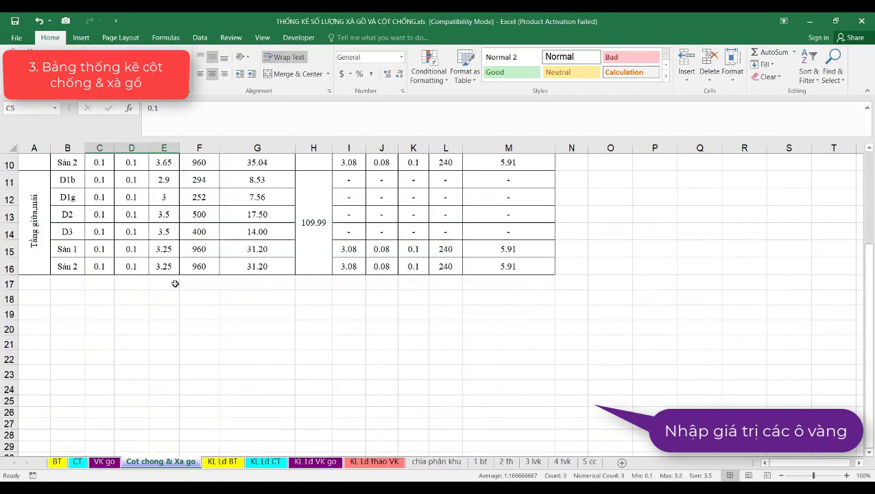
shift+click(165, 274)
scroll(167, 276, up, 3)
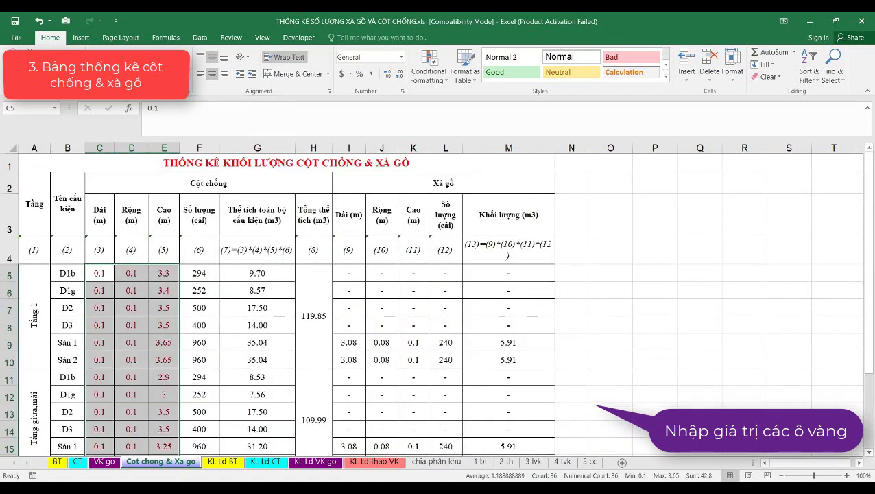
click(159, 73)
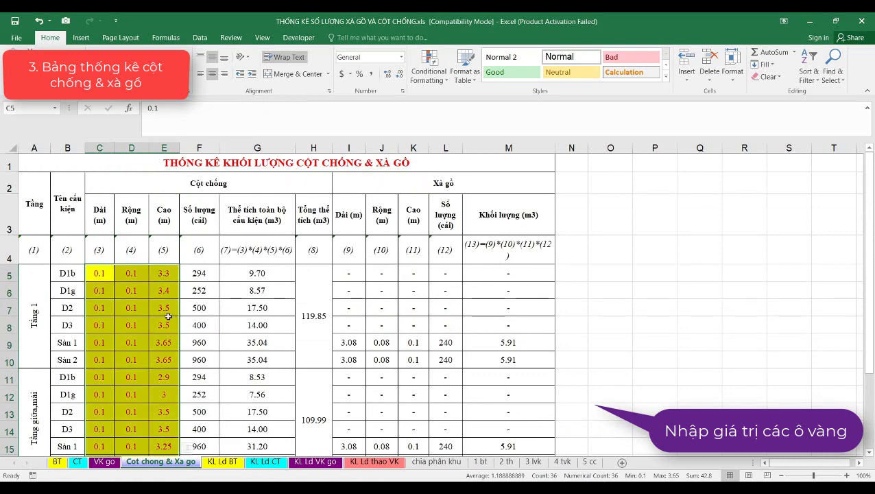
- Give the quantity cells F5:F16 yellow fill with red text, then check I10 and G9
click(200, 274)
scroll(204, 274, down, 2)
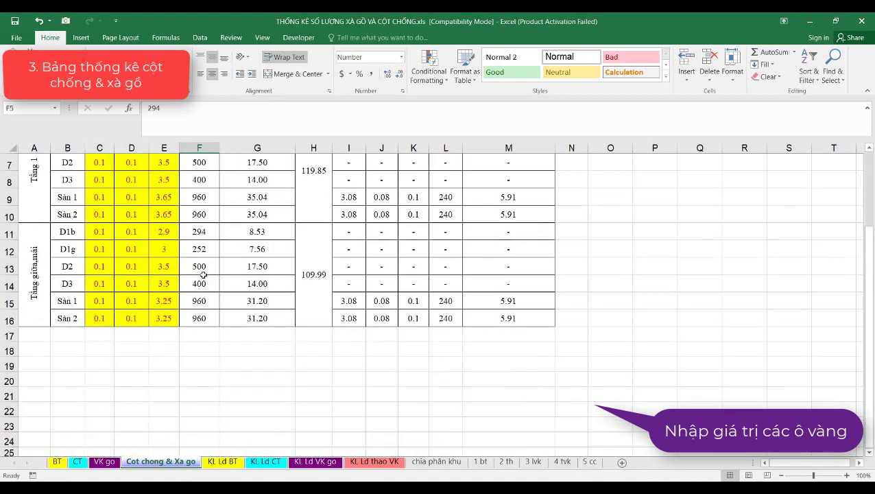
scroll(204, 274, down, 3)
scroll(203, 274, up, 3)
shift+click(198, 318)
scroll(198, 322, up, 2)
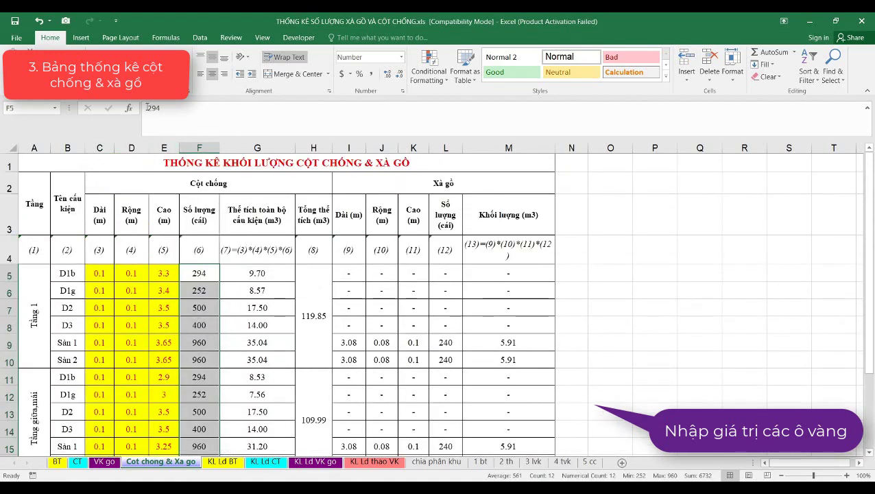
click(163, 73)
click(357, 361)
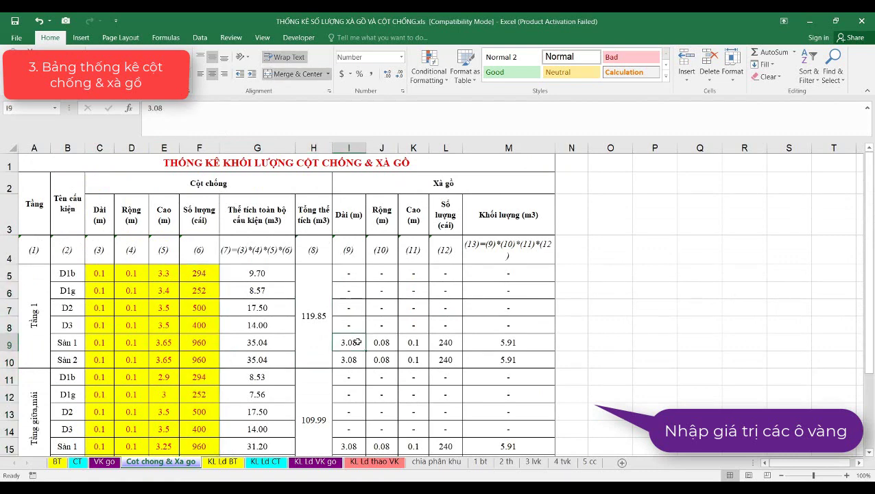
click(247, 344)
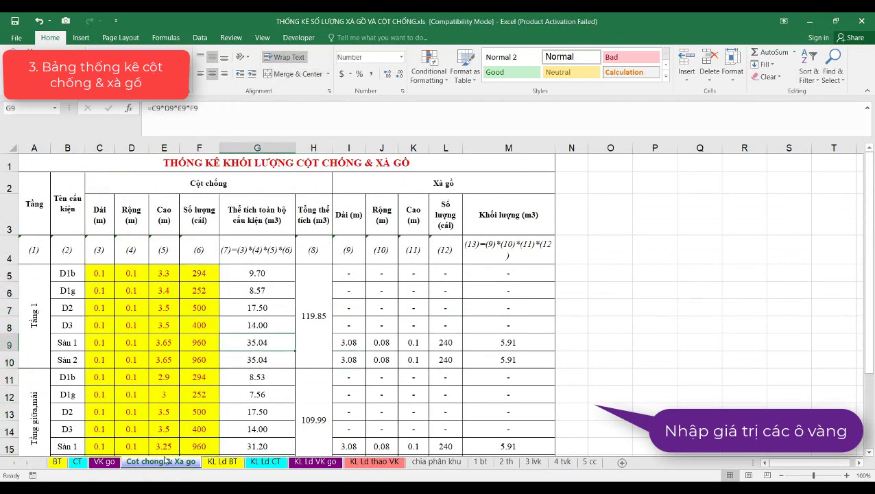
- On the KL Ld BT sheet, check labour rates and select the concrete volumes D5:D44
click(223, 462)
scroll(148, 271, up, 3)
scroll(149, 271, up, 4)
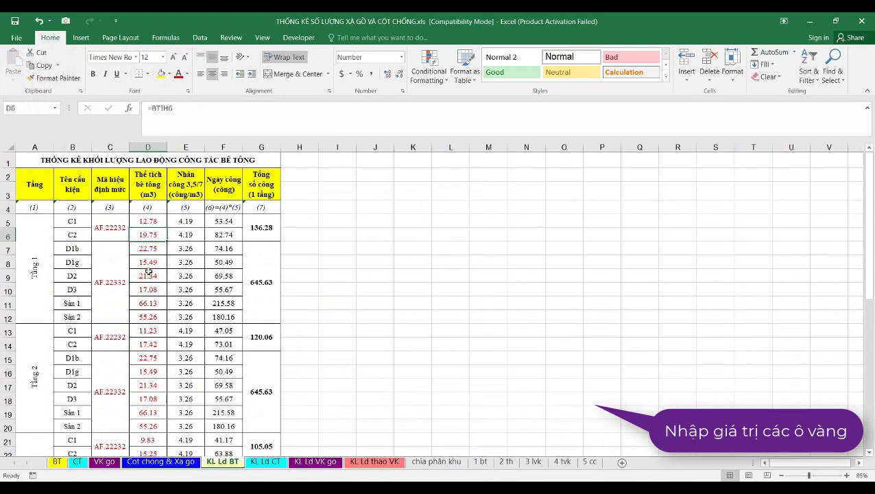
click(112, 228)
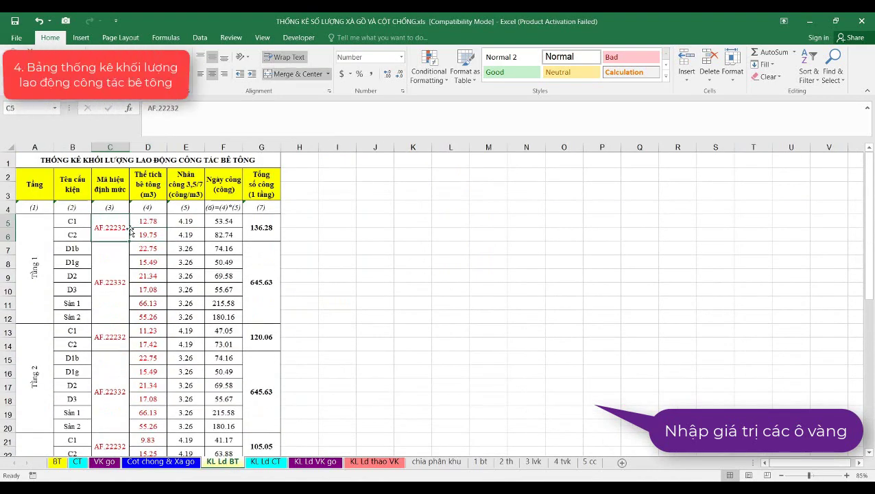
click(182, 235)
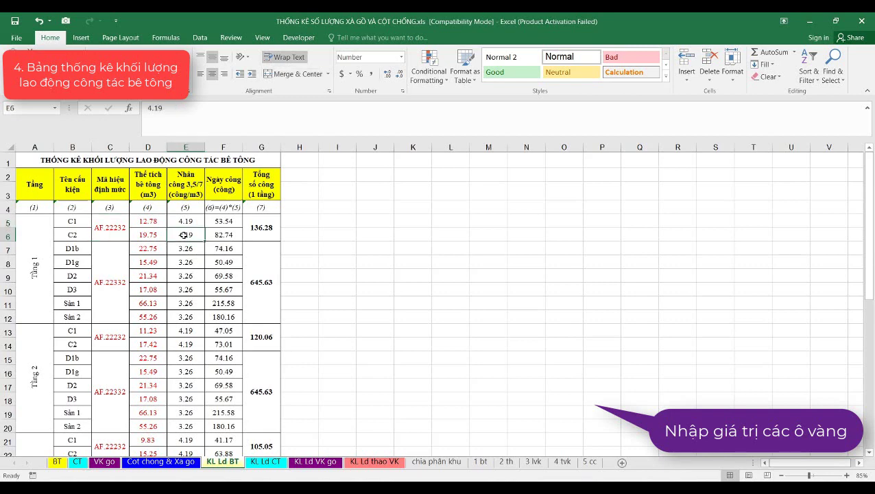
click(194, 260)
click(223, 249)
click(181, 235)
click(148, 234)
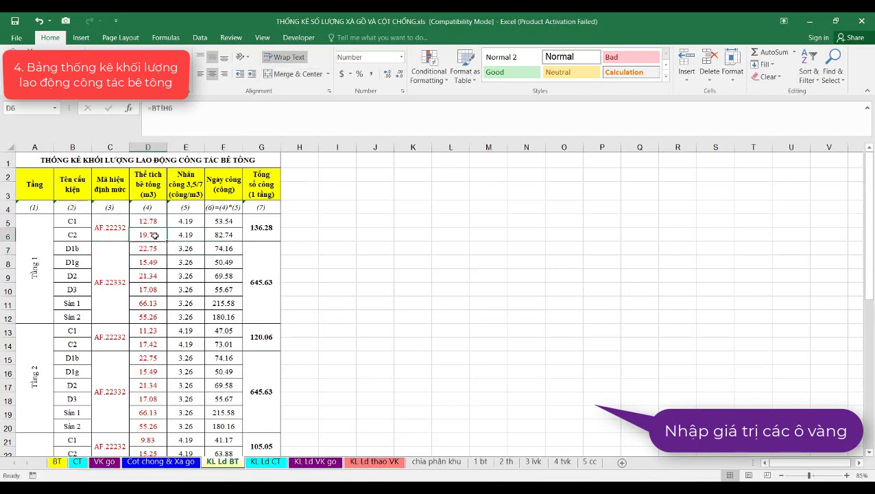
click(149, 223)
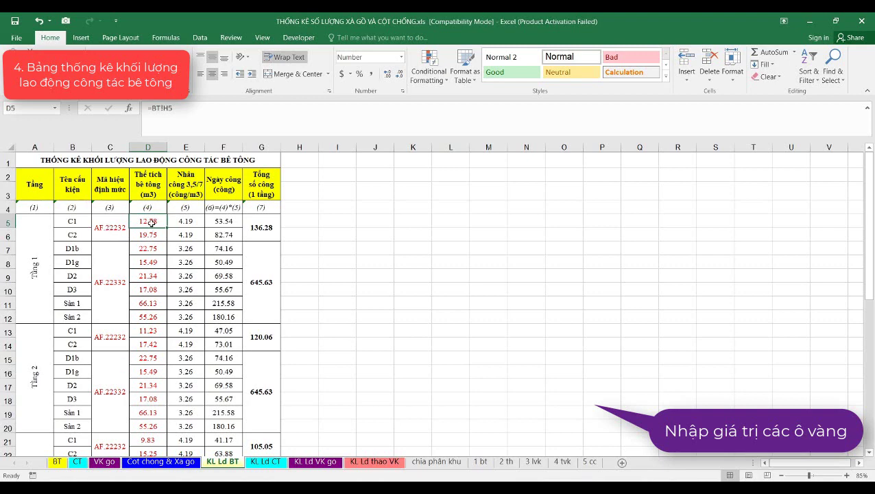
mouse_move(150, 222)
mouse_down()
mouse_move(149, 464)
mouse_move(157, 463)
mouse_up()
drag(151, 433, 151, 434)
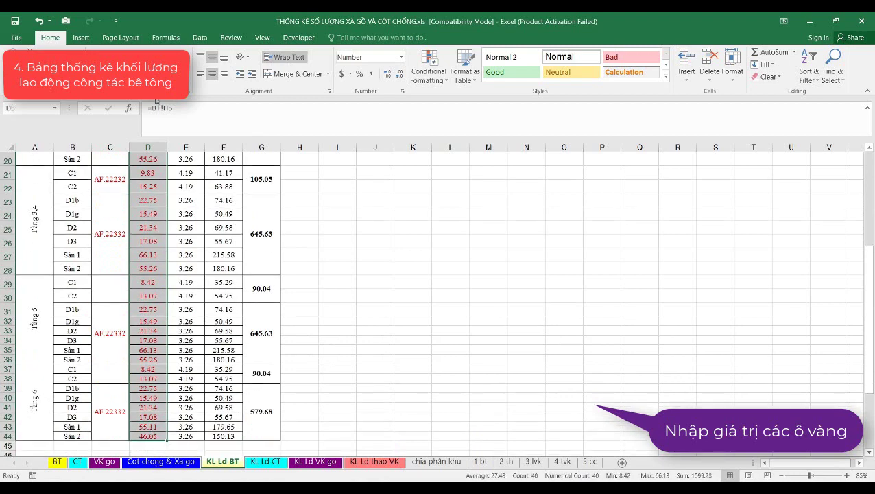
- Select the norm-code cells C5:C44 (AF.22332) and give them red text on yellow
click(180, 74)
scroll(222, 270, up, 6)
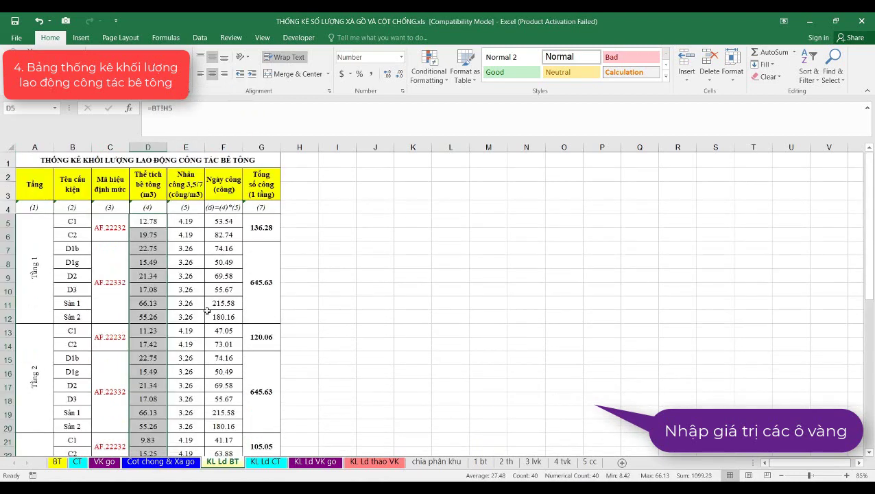
drag(109, 221, 124, 464)
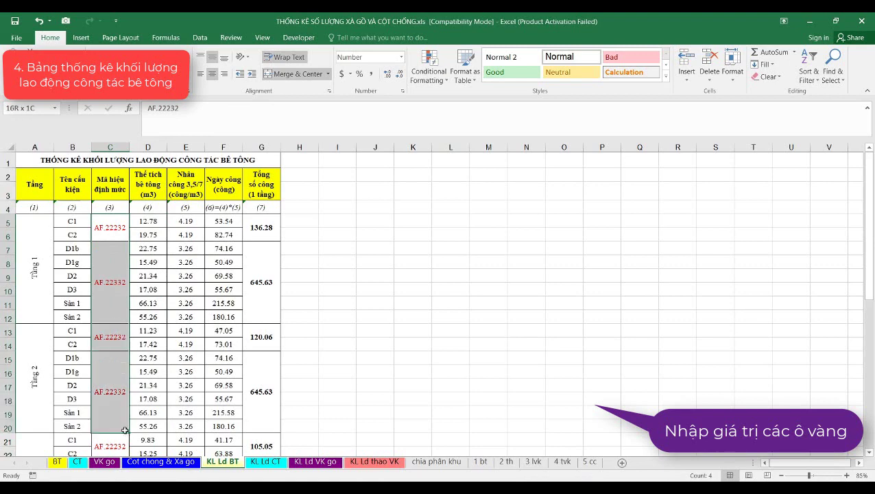
drag(124, 464, 111, 360)
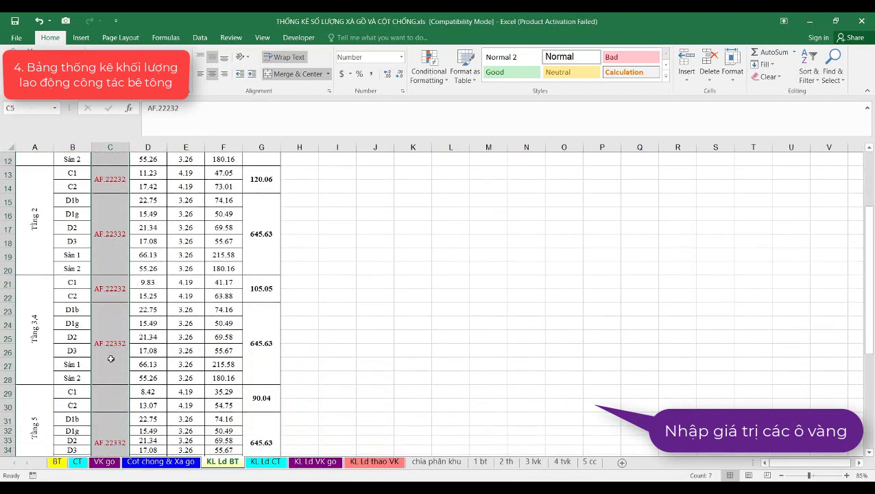
click(115, 353)
scroll(115, 353, up, 1)
scroll(115, 308, up, 3)
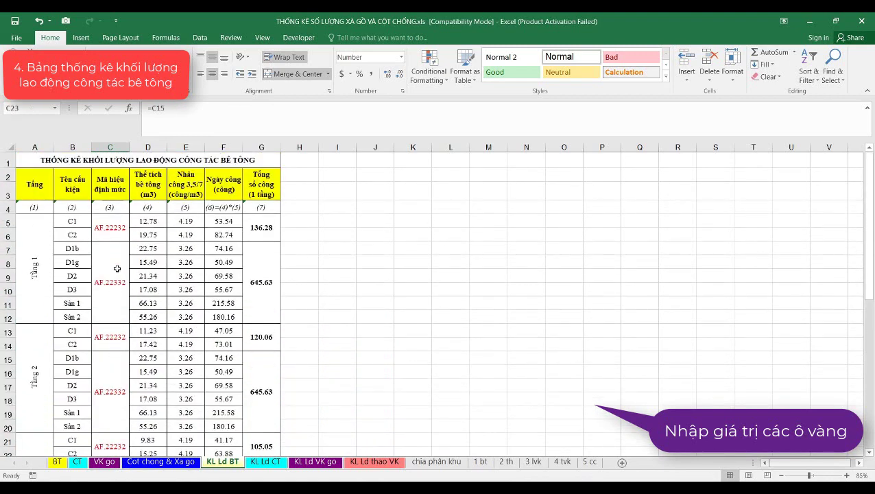
click(115, 230)
scroll(115, 293, down, 10)
scroll(114, 288, up, 3)
shift+click(113, 351)
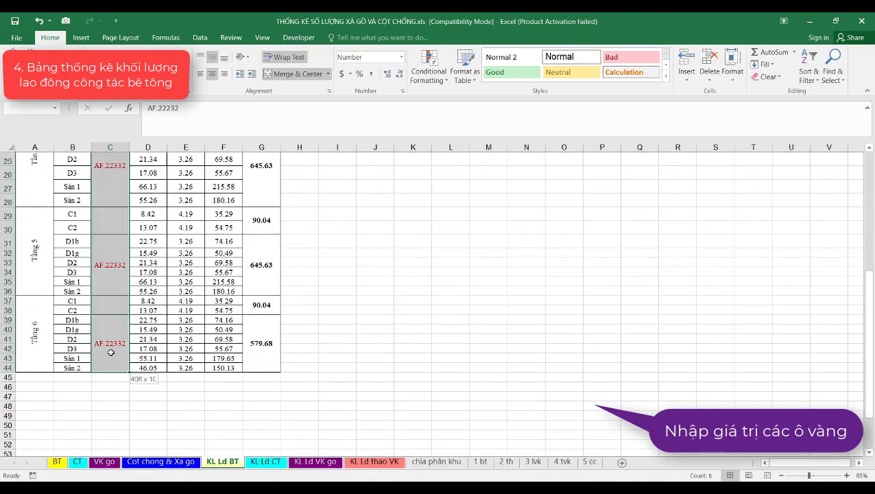
scroll(117, 347, up, 6)
scroll(122, 341, up, 2)
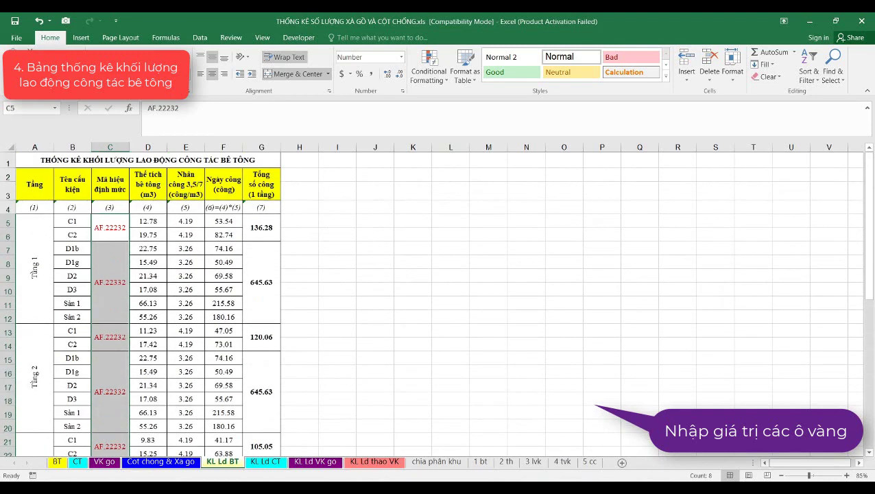
- Undo and redo the column C formatting to keep its yellow fill
click(195, 221)
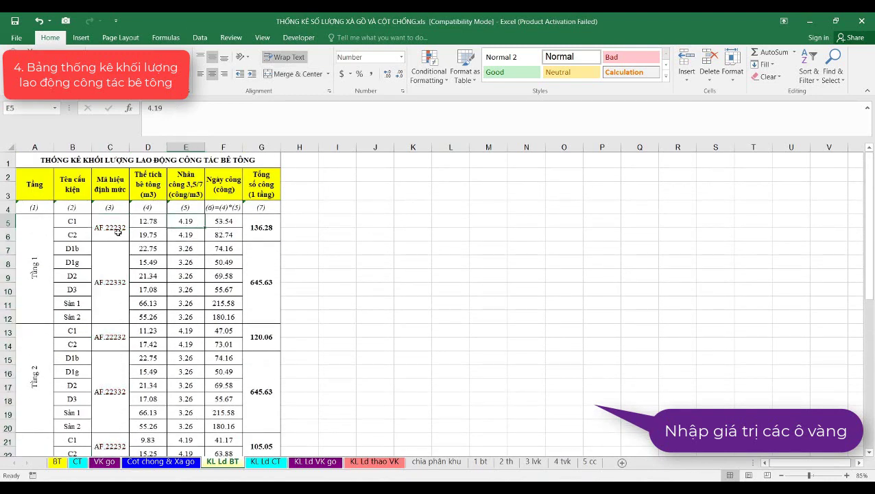
key(ctrl+z)
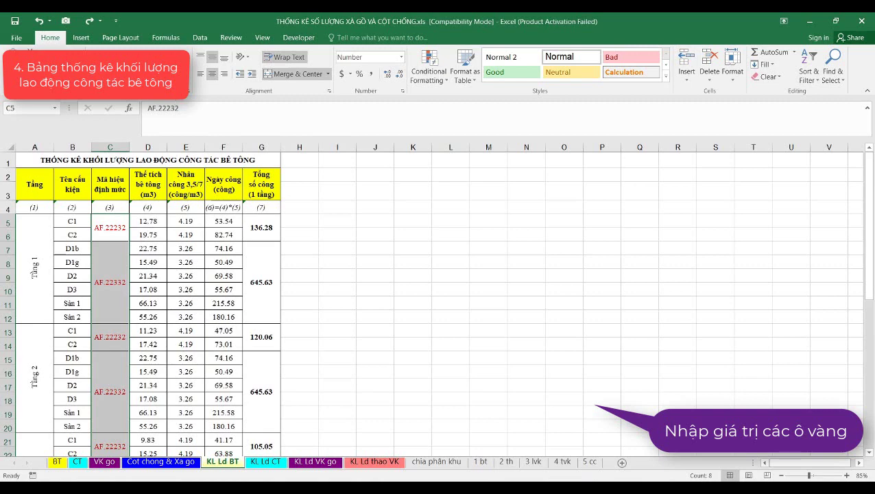
key(ctrl+y)
- Give the labour-rate cells E5:E44 red text on a yellow fill
click(184, 223)
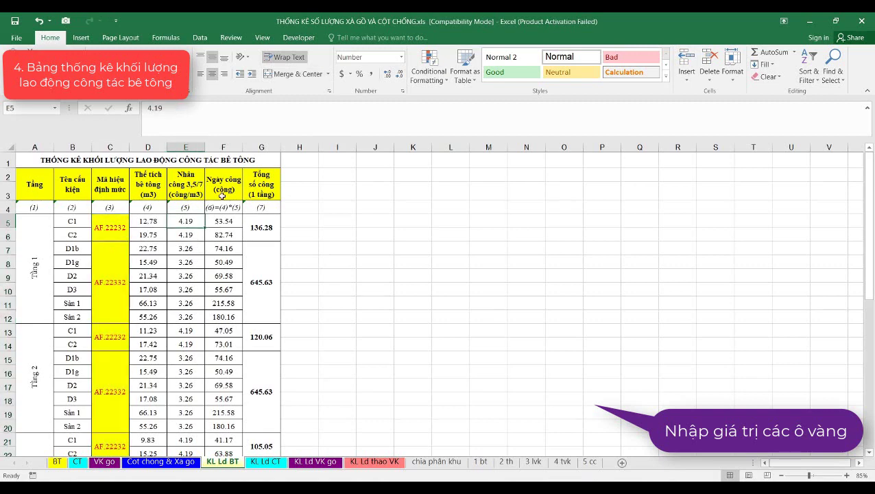
click(192, 75)
click(189, 176)
drag(193, 223, 193, 329)
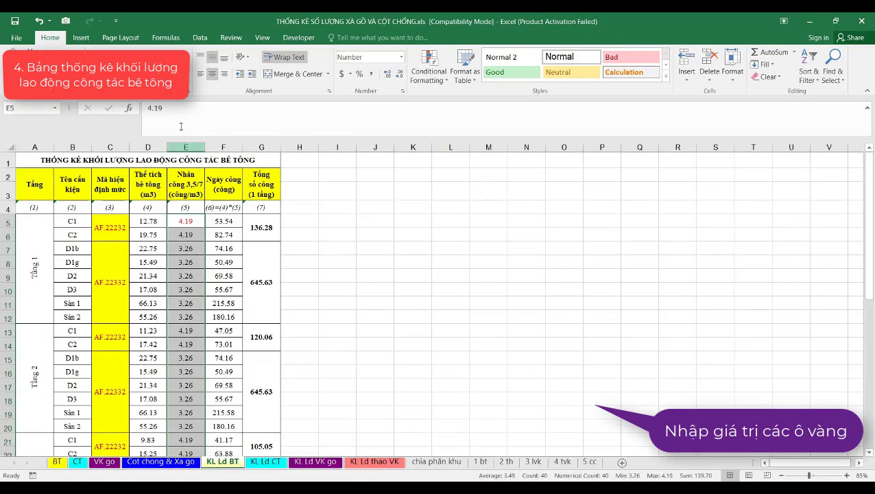
- Make the A1 title red and check the floor total formulas in G5, F7 and G7
click(198, 268)
click(214, 158)
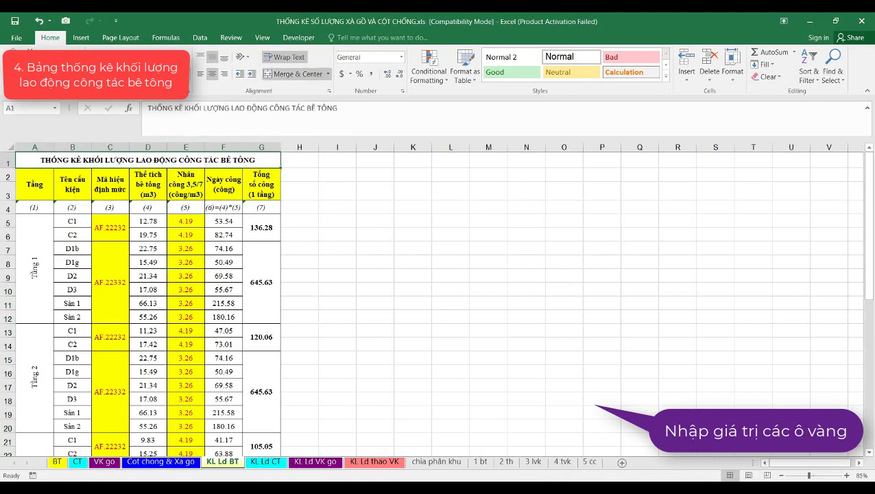
click(263, 229)
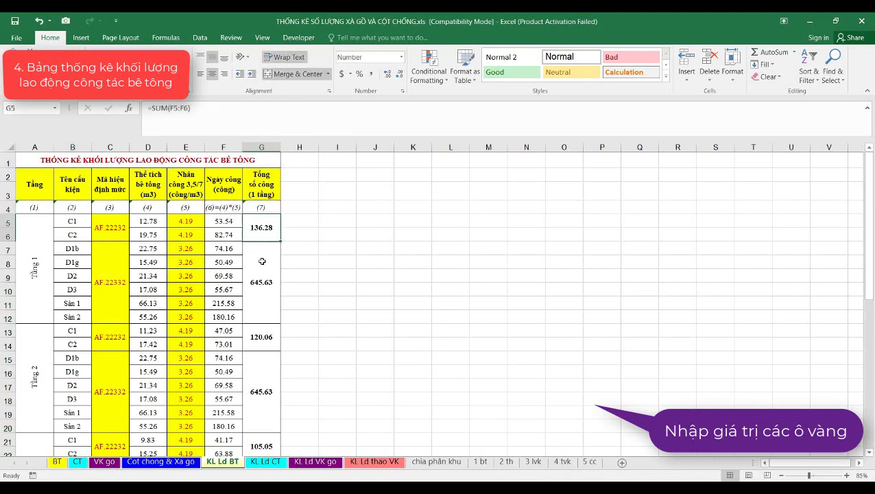
click(240, 252)
click(255, 253)
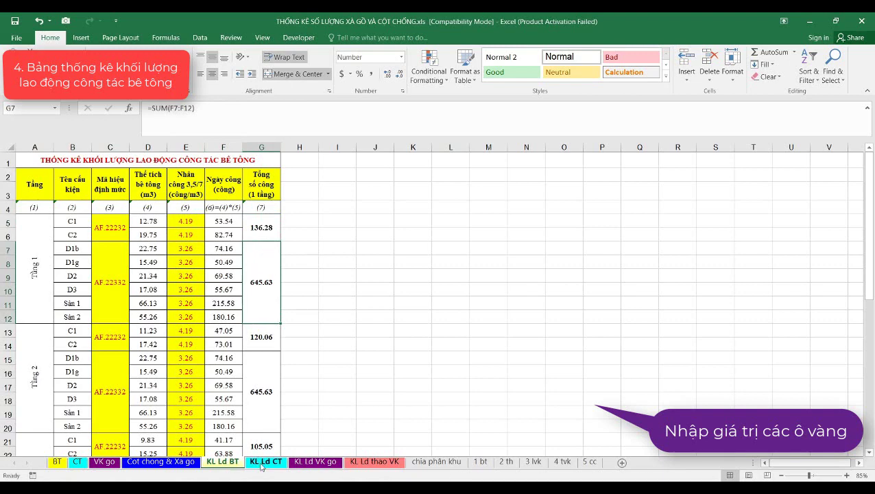
- On the KL Ld CT sheet, check the title and select the column C norm codes C5:C44
click(260, 466)
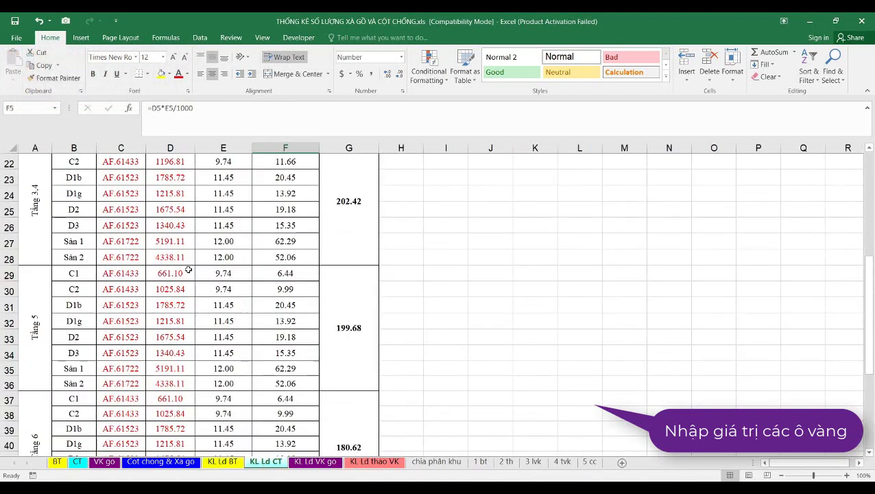
scroll(188, 271, up, 7)
click(120, 164)
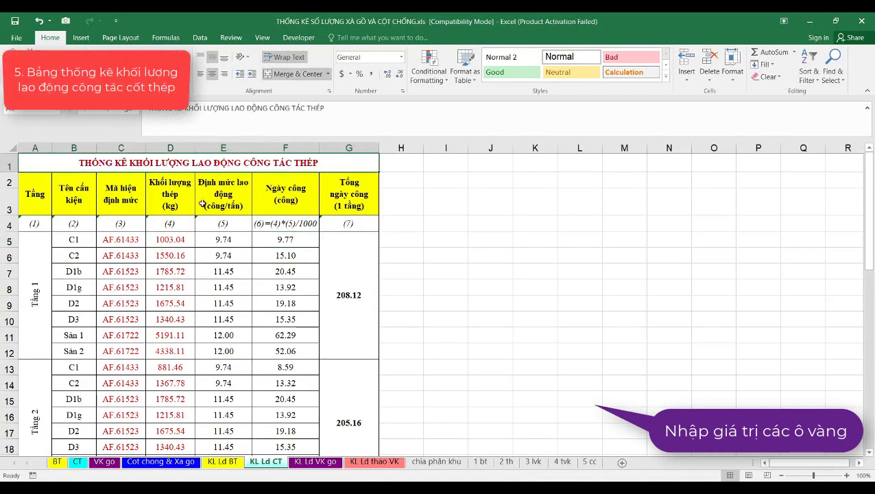
click(127, 241)
click(170, 242)
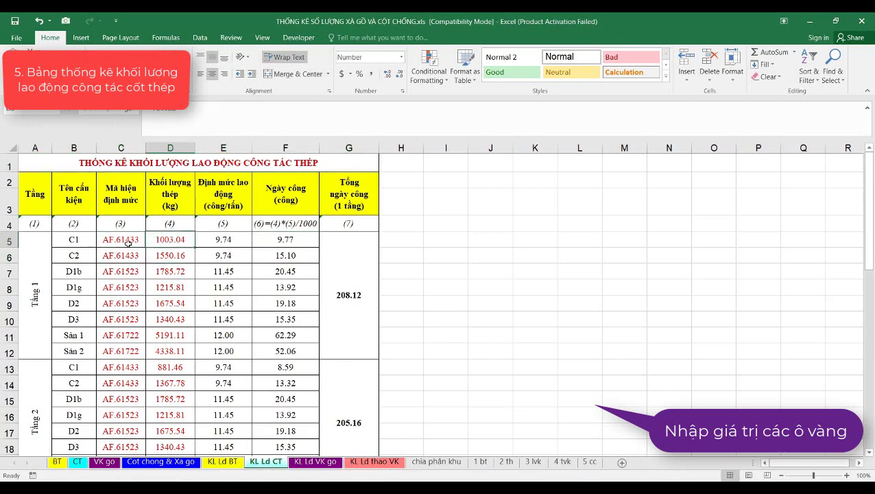
click(134, 241)
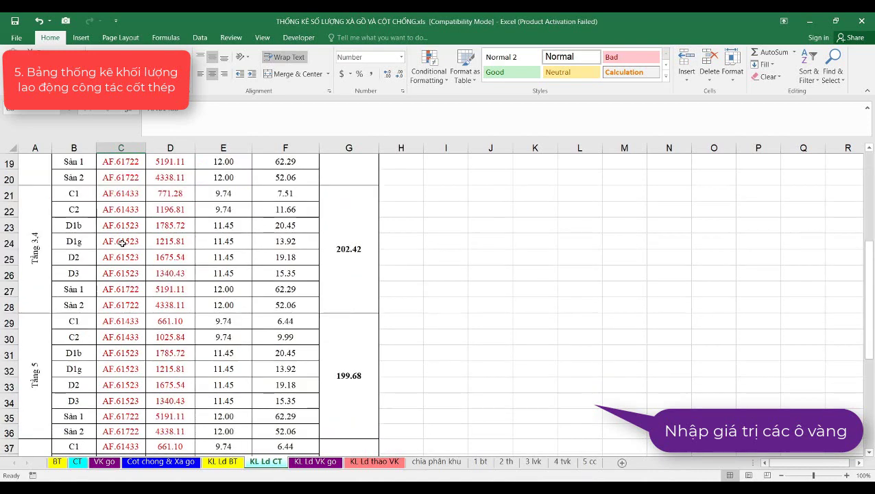
scroll(127, 288, down, 10)
shift+click(134, 355)
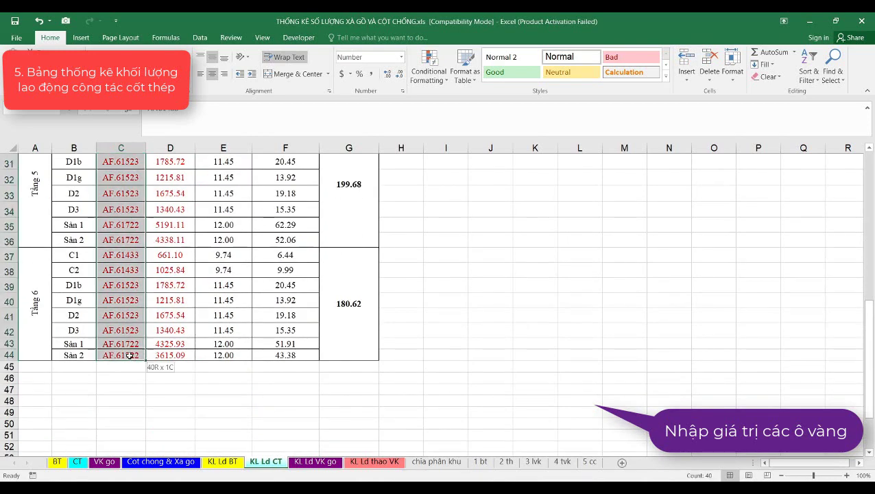
scroll(170, 242, up, 10)
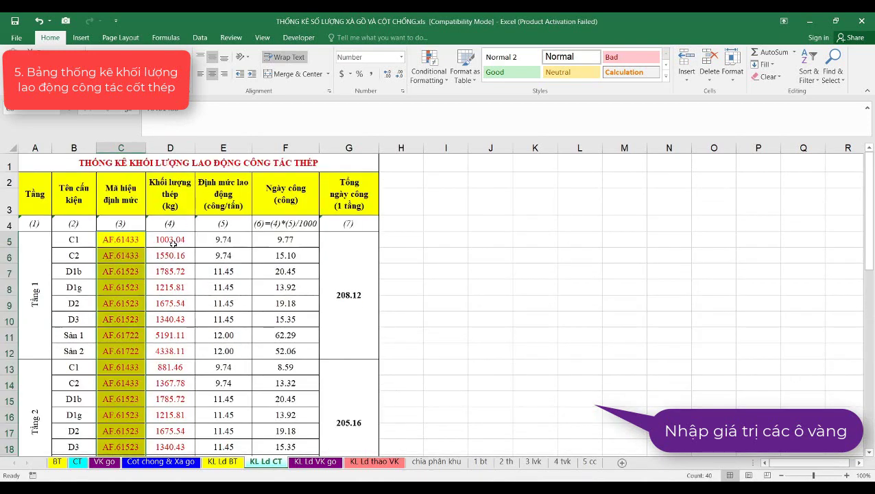
- Set the column D quantities D5:D44 to Automatic (black) font colour
click(173, 242)
scroll(195, 246, down, 5)
scroll(168, 367, down, 2)
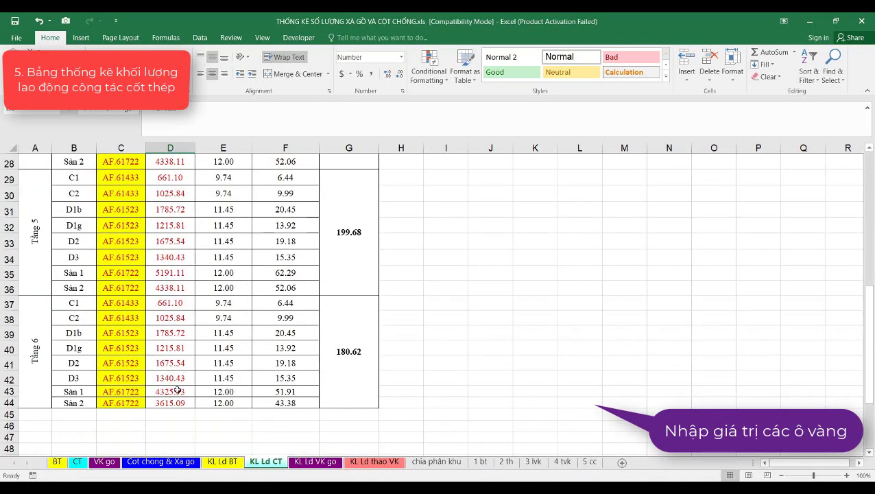
shift+click(176, 404)
scroll(176, 404, up, 4)
scroll(176, 368, up, 3)
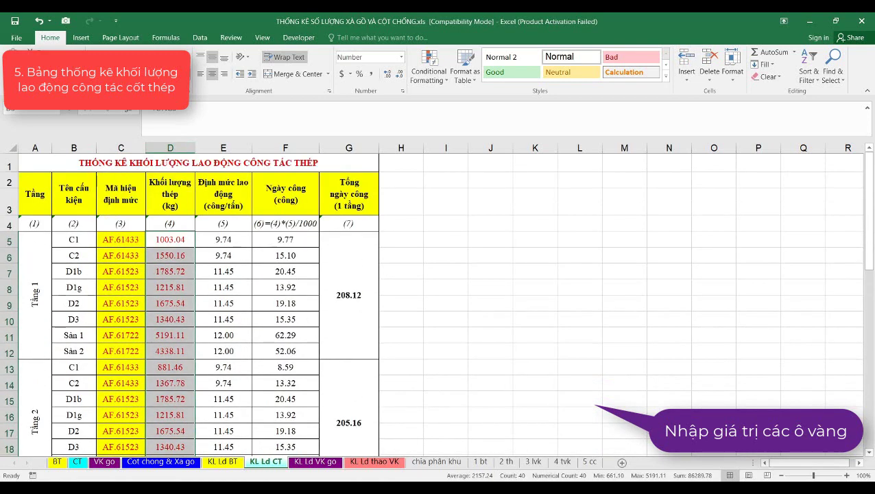
click(186, 74)
click(219, 89)
click(217, 241)
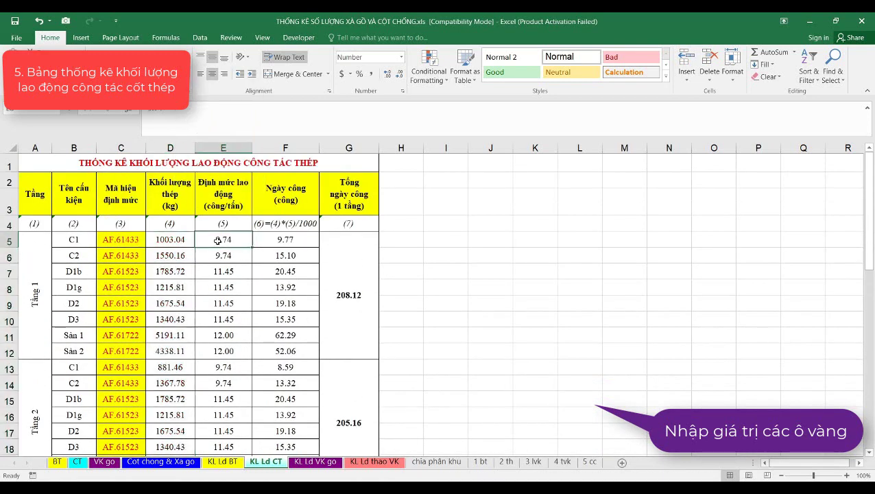
- Make the E5:E44 labour norms red text on yellow fill, then go to KL Ld VK go
scroll(217, 241, down, 7)
scroll(223, 288, down, 3)
scroll(233, 343, down, 2)
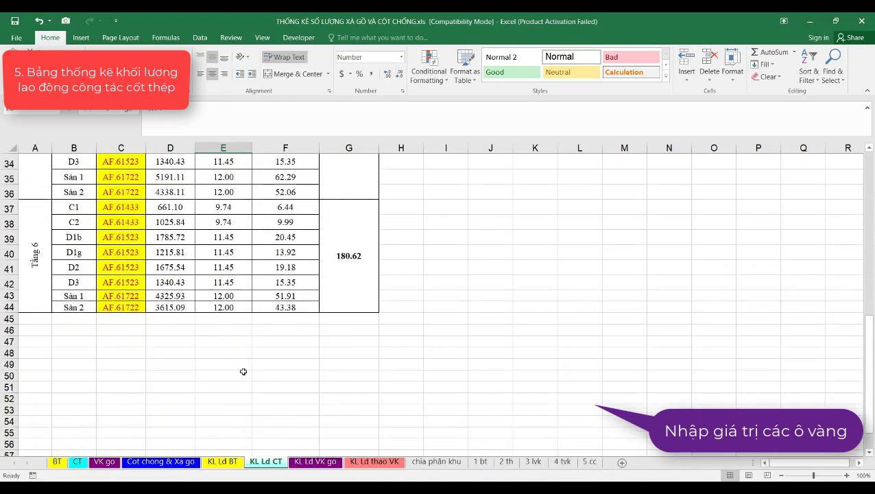
shift+click(231, 308)
scroll(231, 309, up, 11)
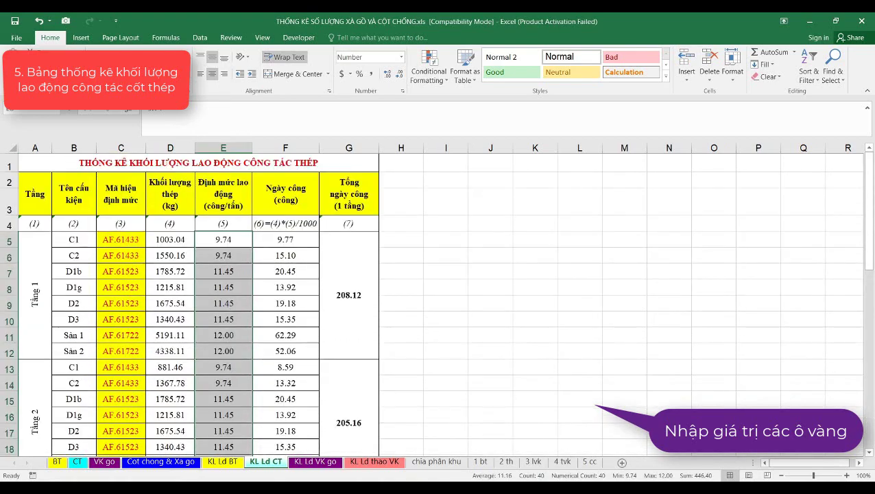
click(187, 74)
click(191, 167)
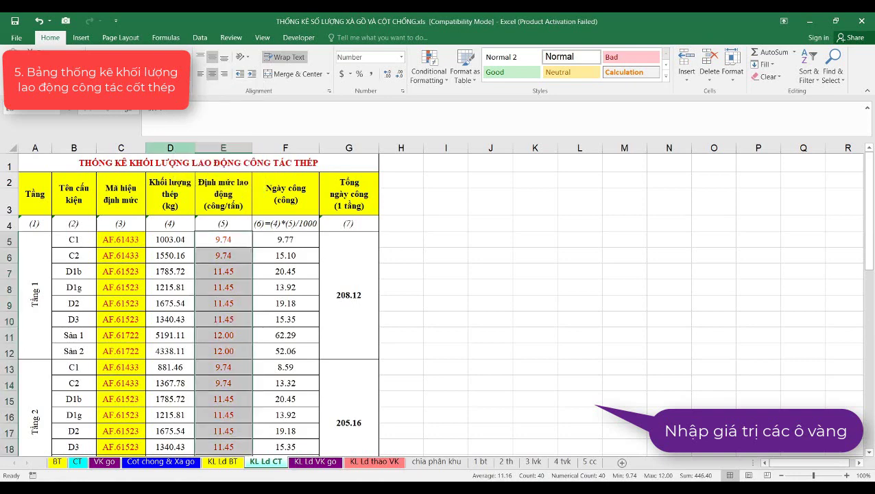
click(168, 75)
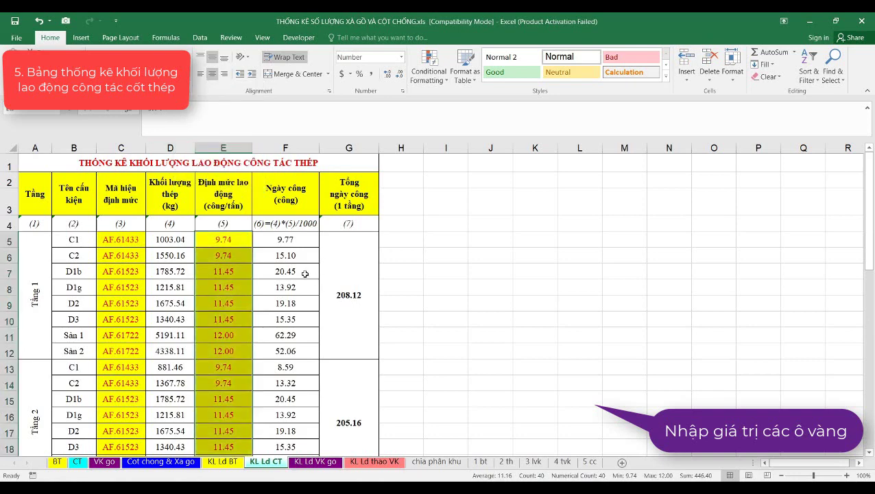
click(216, 278)
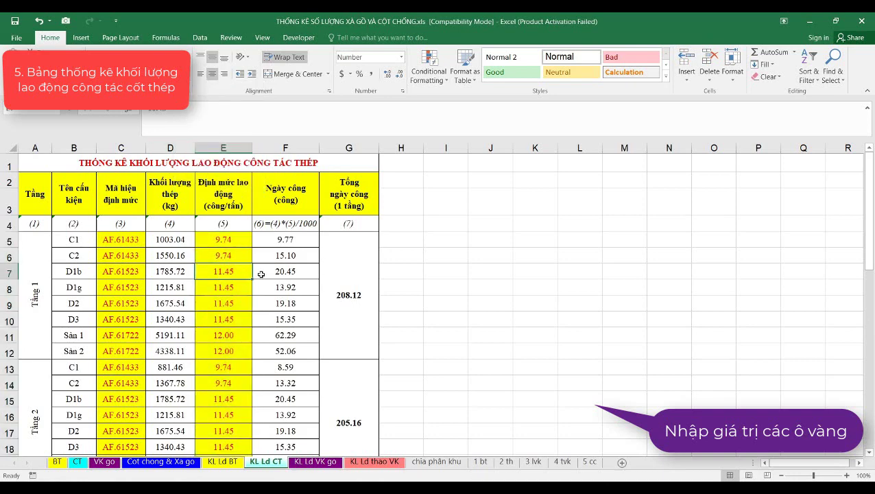
click(311, 461)
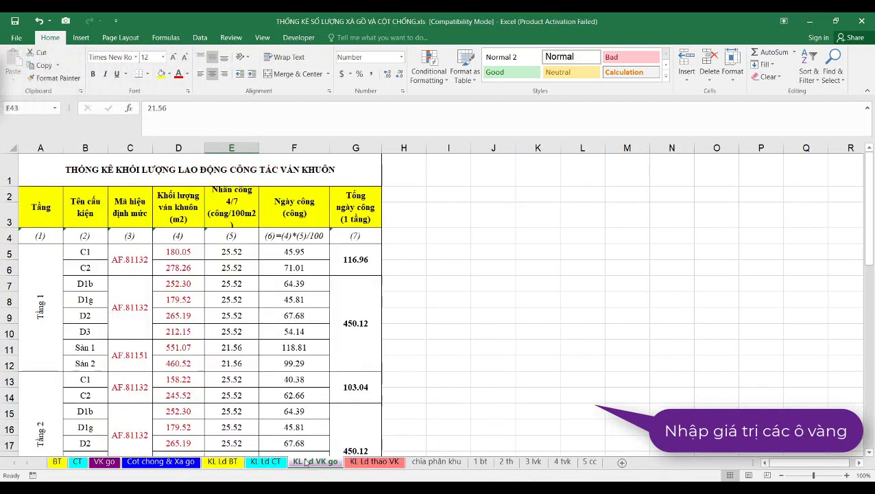
- Turn the KL Ld VK go title red and select the C5:C44 norm codes for yellow fill
click(201, 165)
click(178, 74)
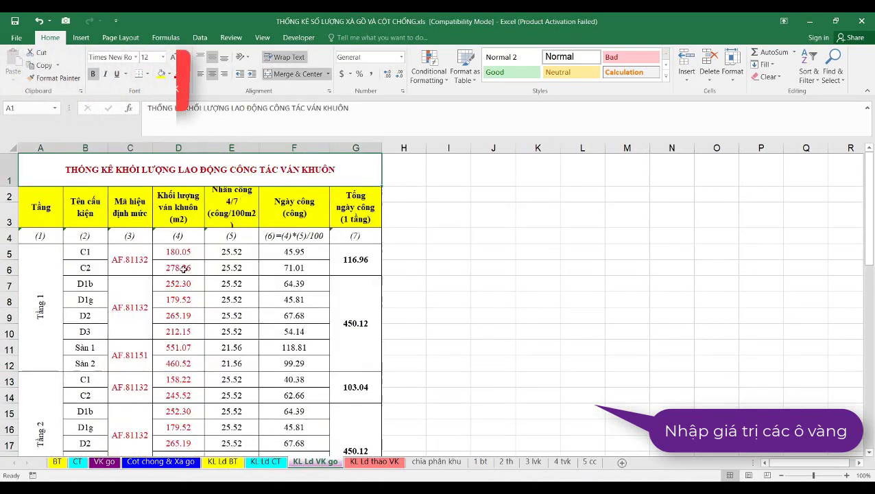
click(130, 260)
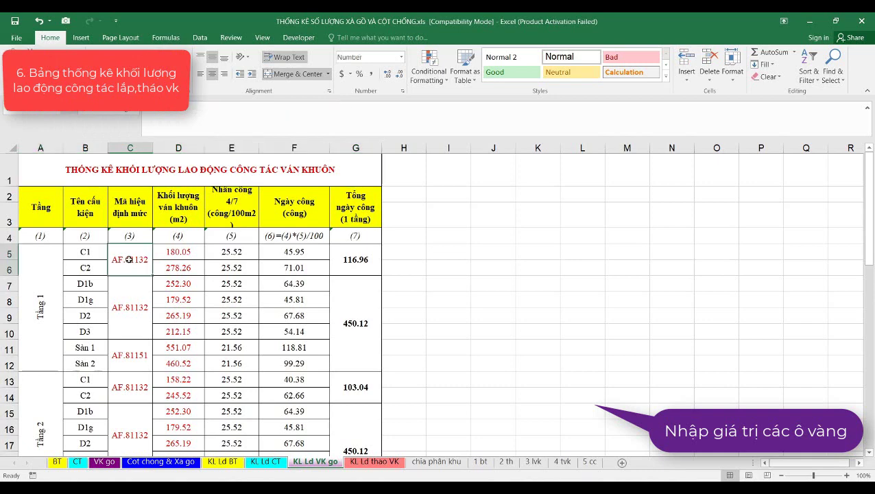
scroll(129, 259, down, 5)
scroll(129, 260, down, 4)
scroll(132, 308, down, 1)
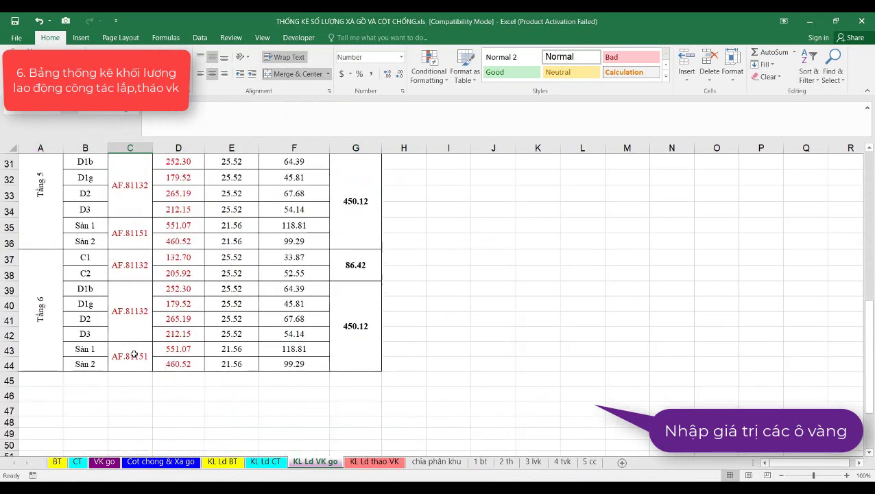
scroll(135, 353, down, 1)
shift+click(131, 308)
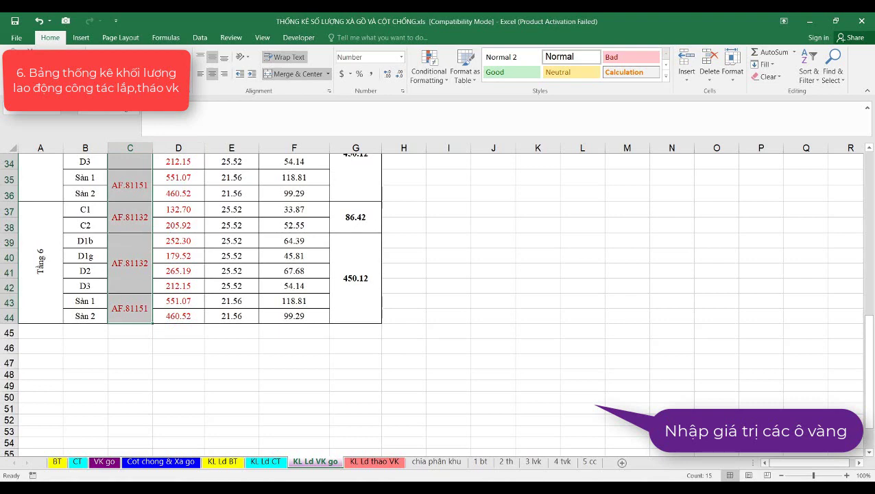
scroll(167, 177, up, 11)
- Set the column D quantities D5:D44 to Automatic (black) font colour
click(178, 244)
scroll(180, 262, down, 6)
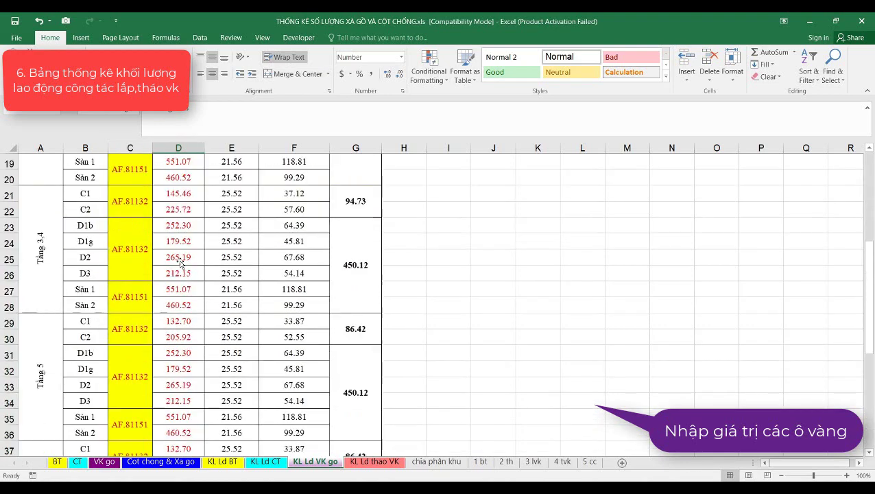
scroll(180, 262, down, 4)
shift+click(220, 363)
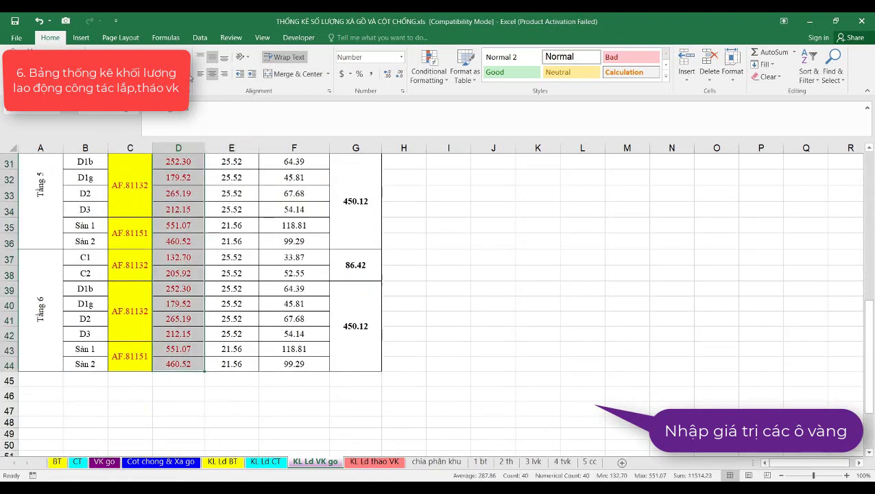
click(192, 81)
click(204, 130)
scroll(217, 244, up, 10)
- Inspect the formula in labour-rate cell E5 without changing it
click(232, 252)
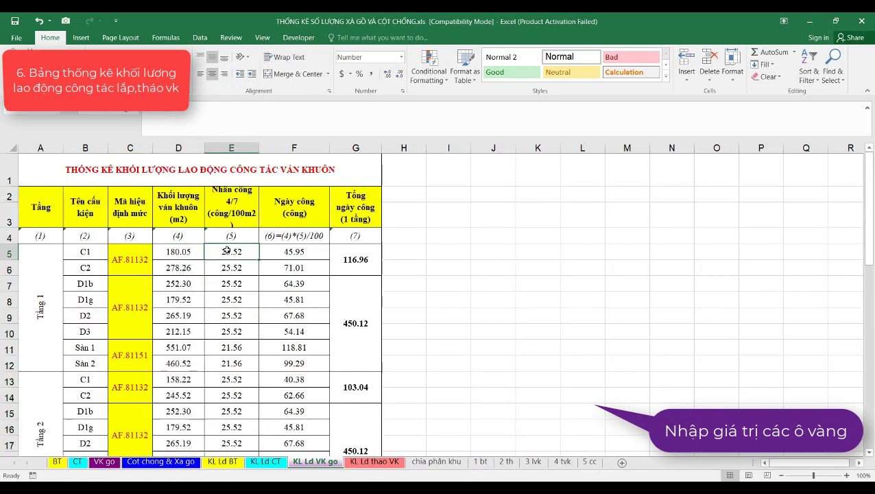
click(290, 254)
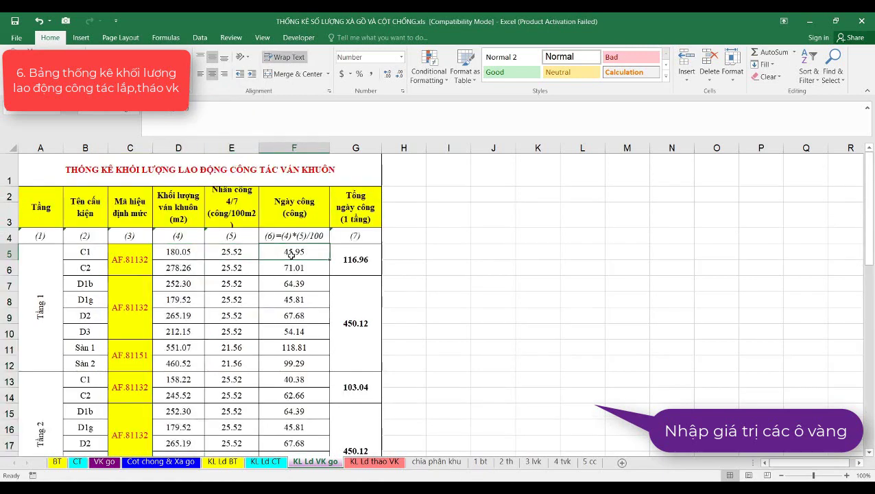
click(232, 257)
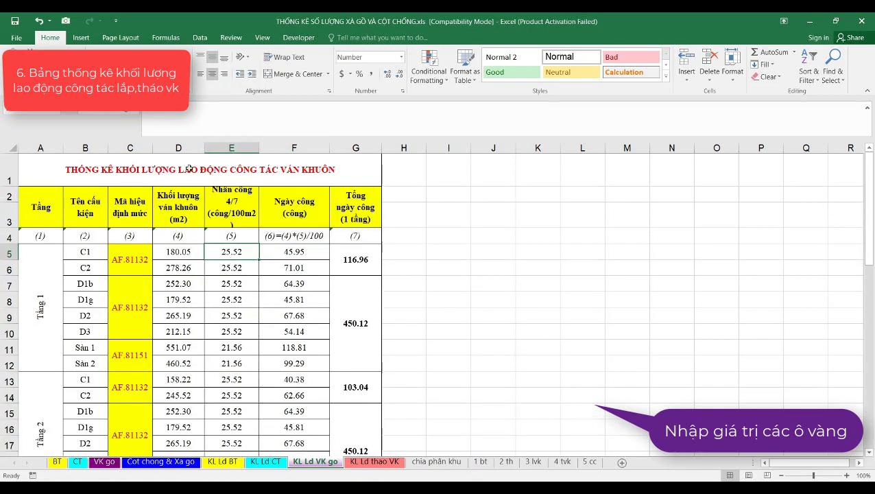
double_click(230, 252)
key(Escape)
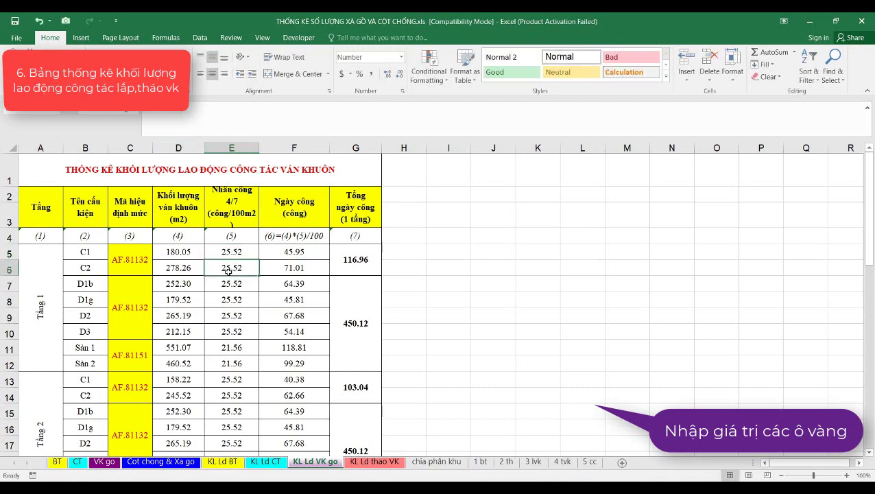
double_click(232, 252)
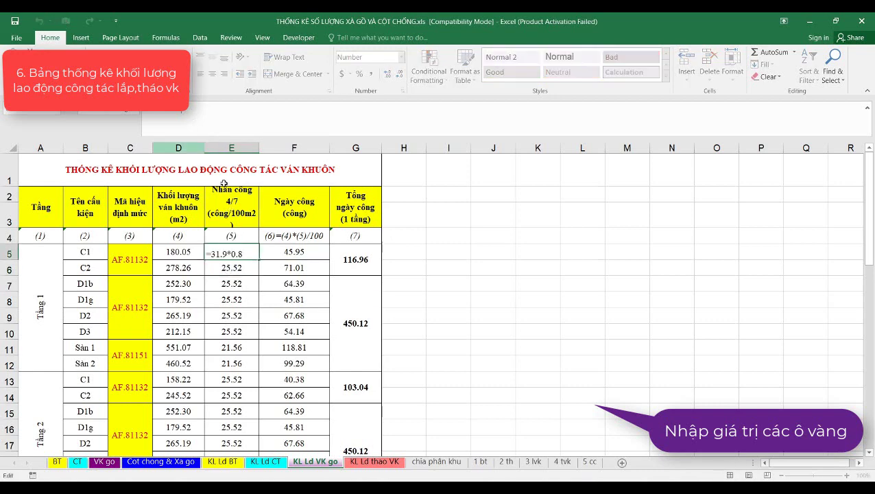
key(Escape)
- Make the E5:E44 labour norms red text on yellow fill
scroll(235, 253, down, 6)
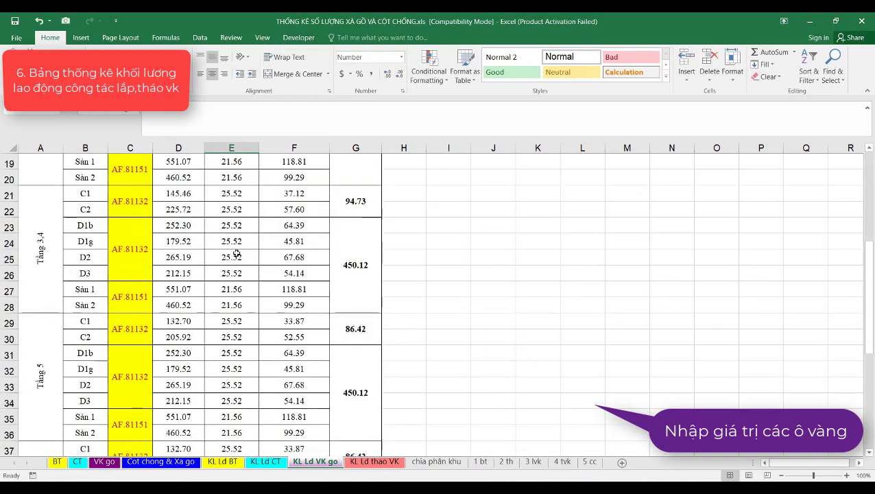
scroll(234, 252, down, 3)
shift+click(240, 410)
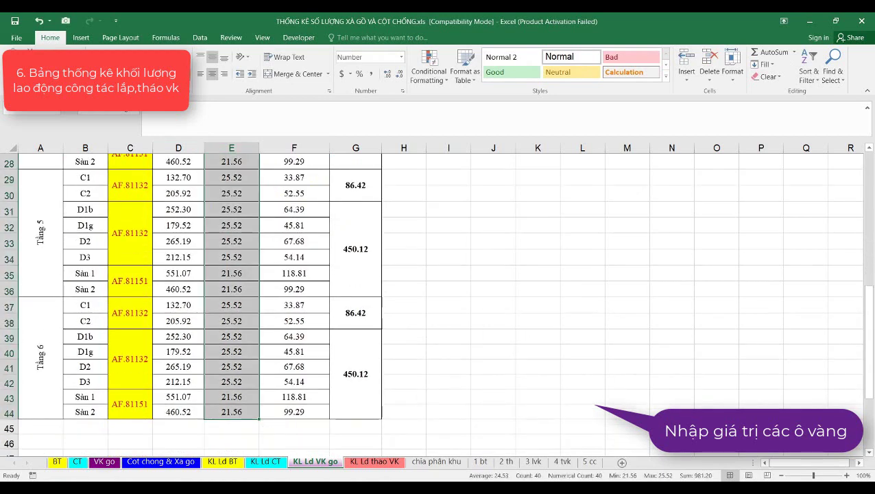
click(186, 74)
click(202, 168)
scroll(202, 168, up, 9)
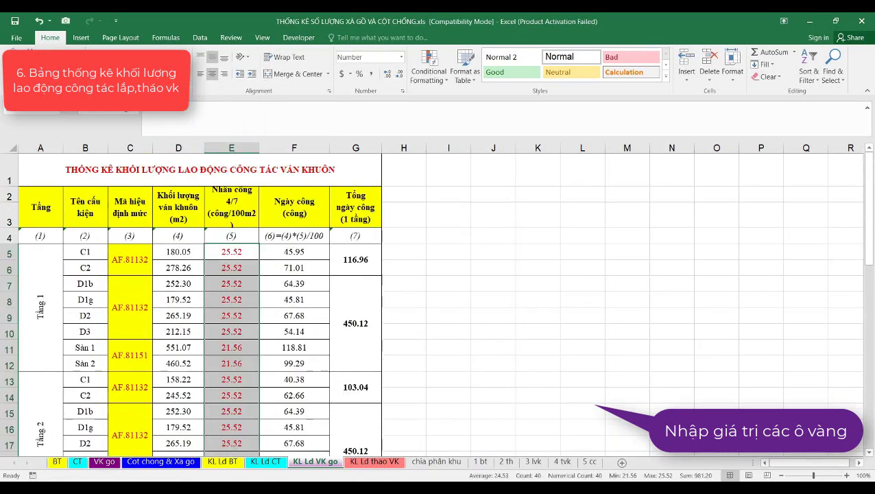
click(171, 74)
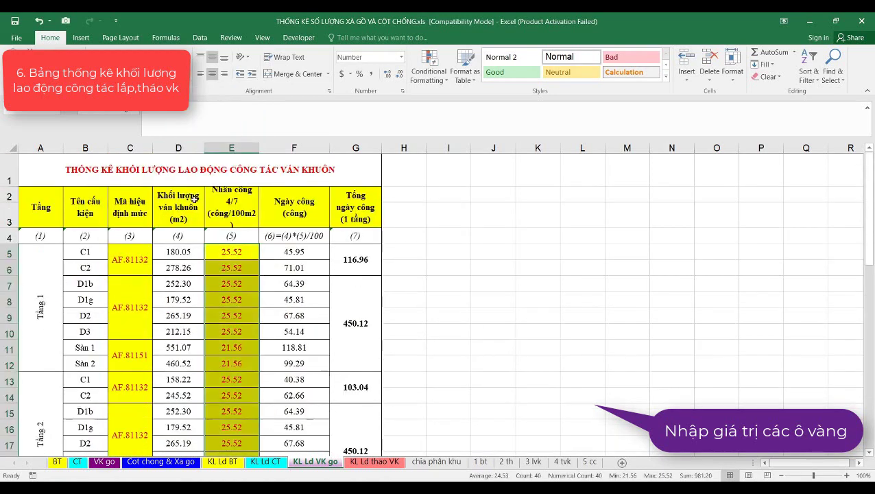
- Enter totals =SUM(F5:F6) in G5 (116.96) and =SUM(F7:F12) in G7 (450.12)
click(355, 259)
text(=SUM(F5:F6)
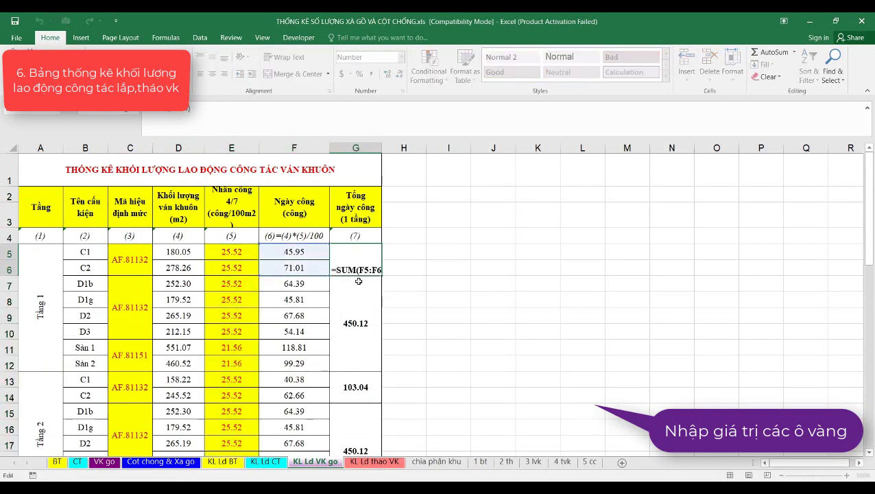
key(Return)
text(=SUM(F7:F12))
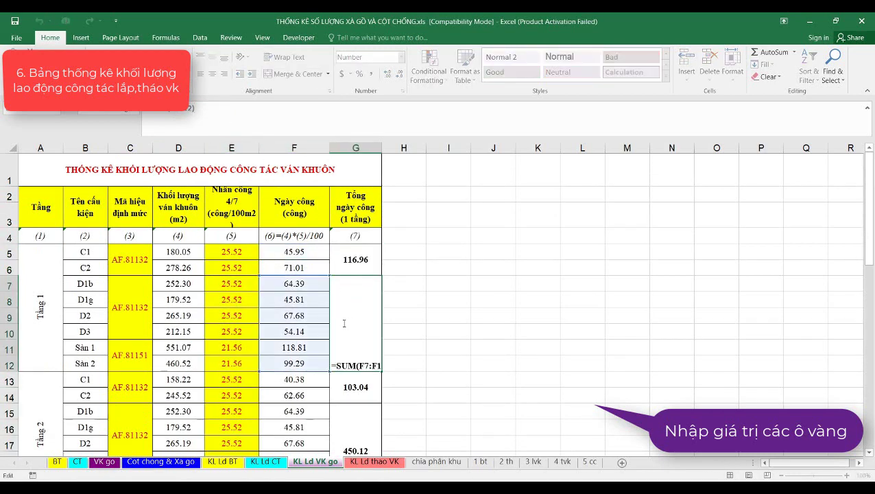
key(ctrl+Return)
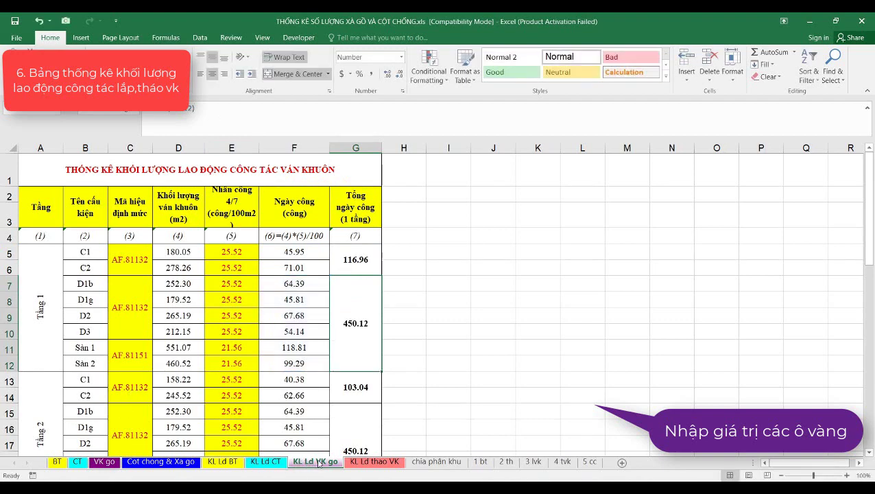
- Make the KL Ld thao VK table title in row 1 dark red
click(373, 461)
scroll(264, 258, up, 1)
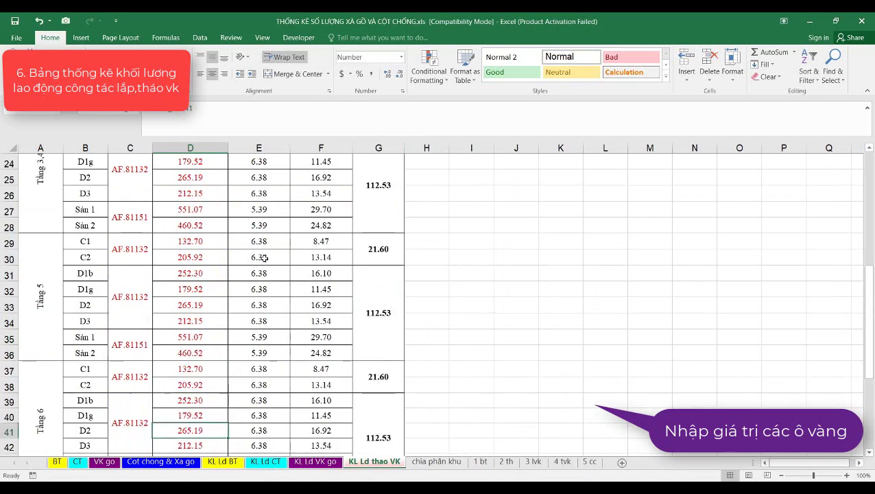
scroll(264, 258, up, 8)
click(156, 172)
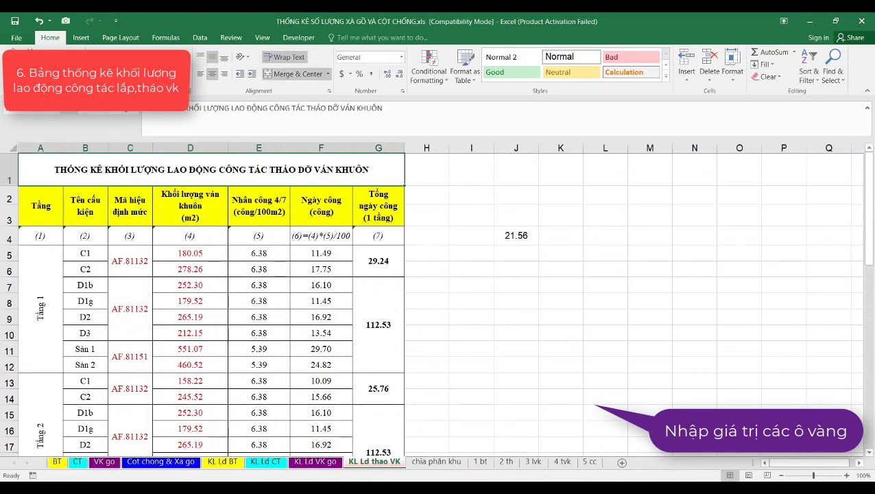
click(173, 75)
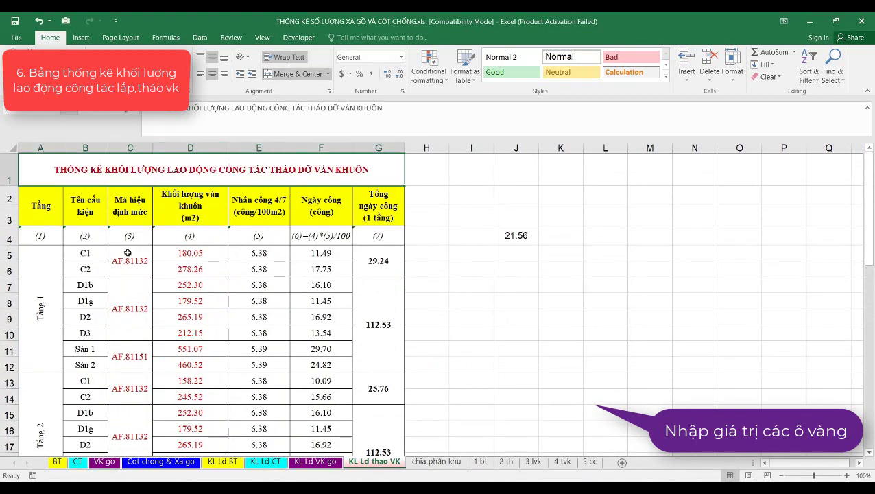
- Repeat the yellow fill on the E5:E44 norm values with F4
click(259, 255)
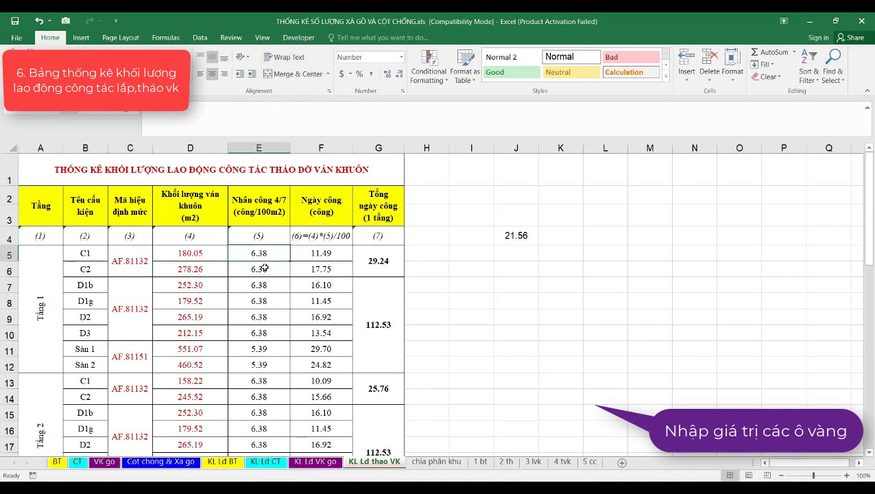
scroll(264, 268, down, 11)
shift+click(264, 371)
scroll(259, 329, up, 5)
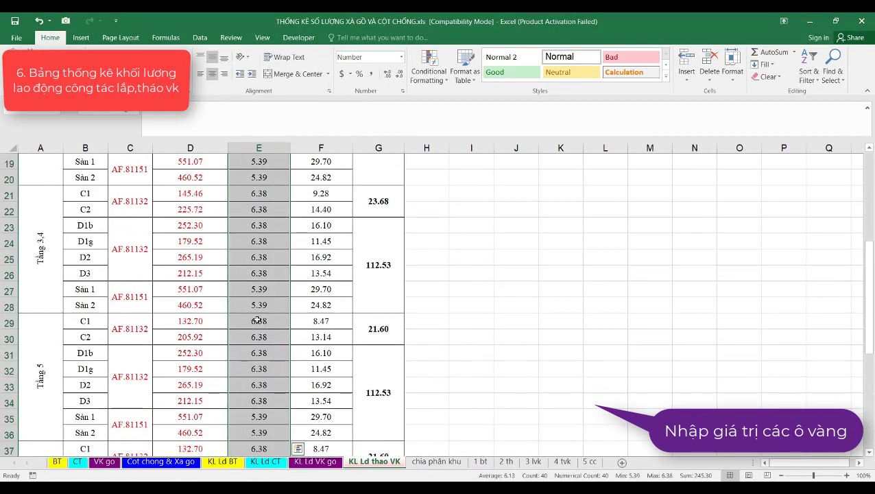
scroll(258, 321, up, 5)
scroll(258, 320, up, 1)
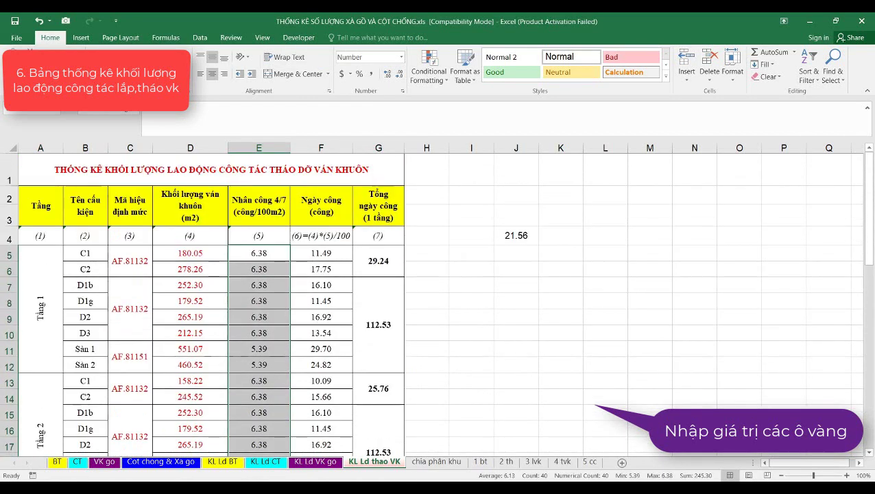
key(F4)
- Give the column C norm codes the same yellow fill with F4
click(127, 263)
scroll(128, 274, down, 7)
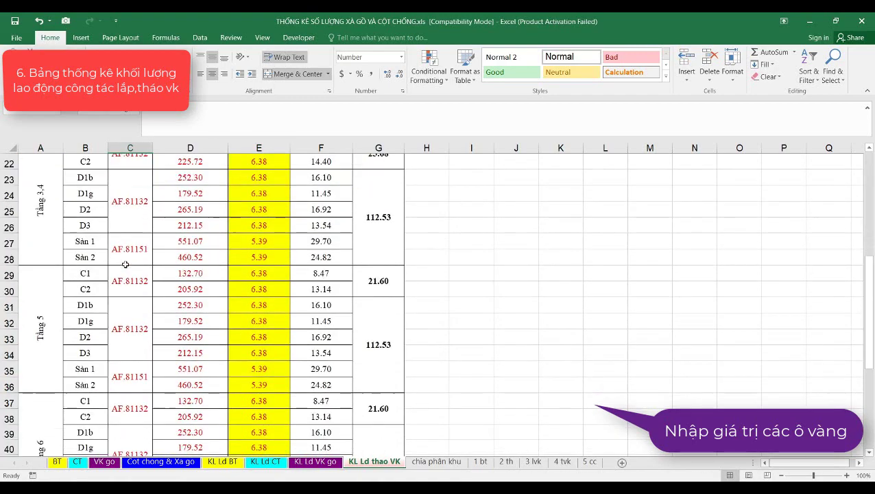
scroll(129, 288, down, 4)
shift+click(130, 296)
key(F4)
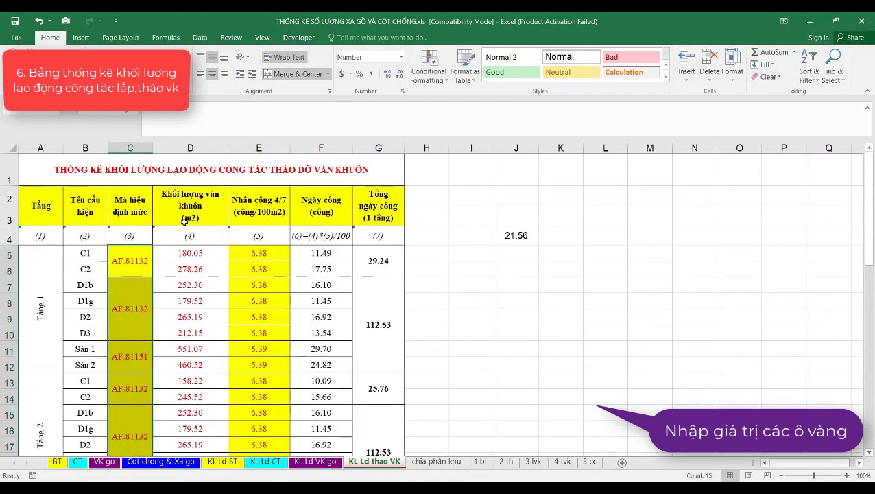
- Set the D5:D44 formwork quantities back to Automatic (black) font colour
click(198, 269)
scroll(198, 302, down, 6)
scroll(197, 325, down, 3)
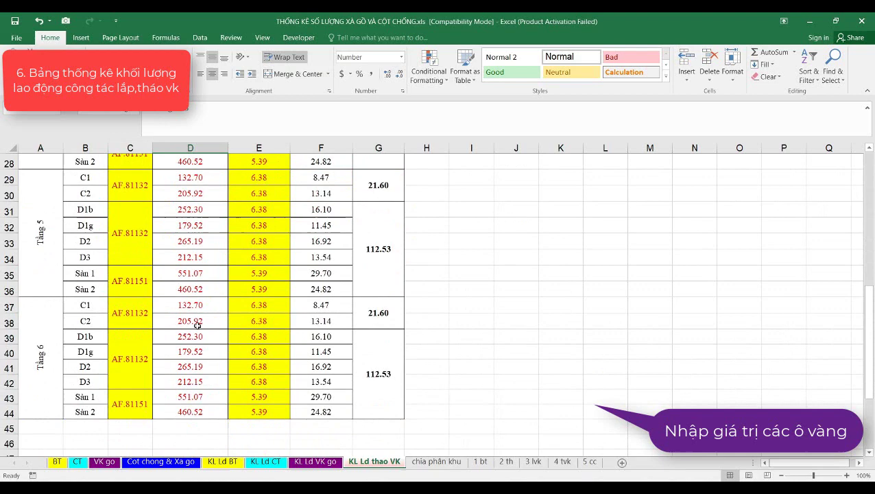
shift+click(188, 409)
click(183, 74)
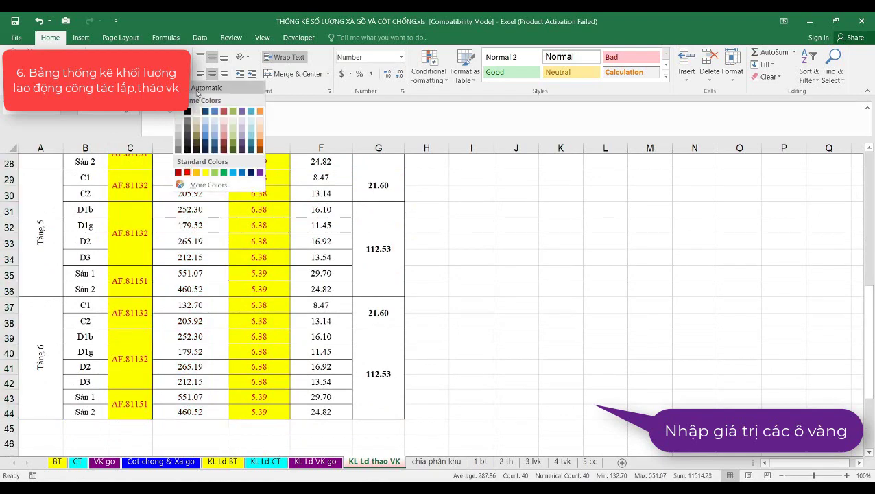
click(199, 182)
scroll(206, 274, up, 9)
- Check the G7:G12 total and row 1 title, then move to the chia phân khu sheet
click(356, 292)
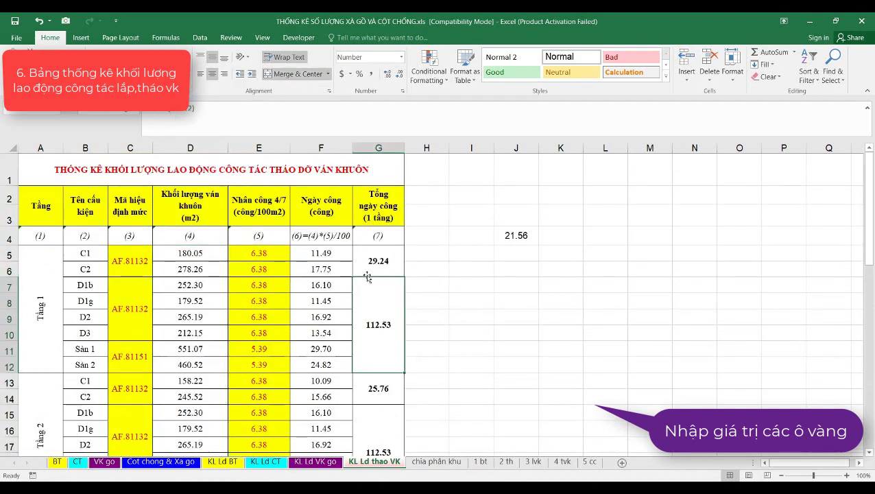
click(174, 171)
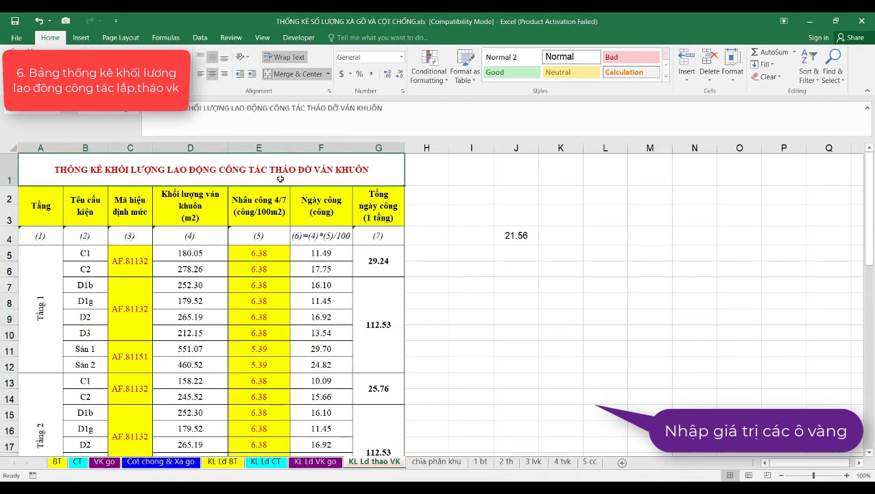
click(436, 461)
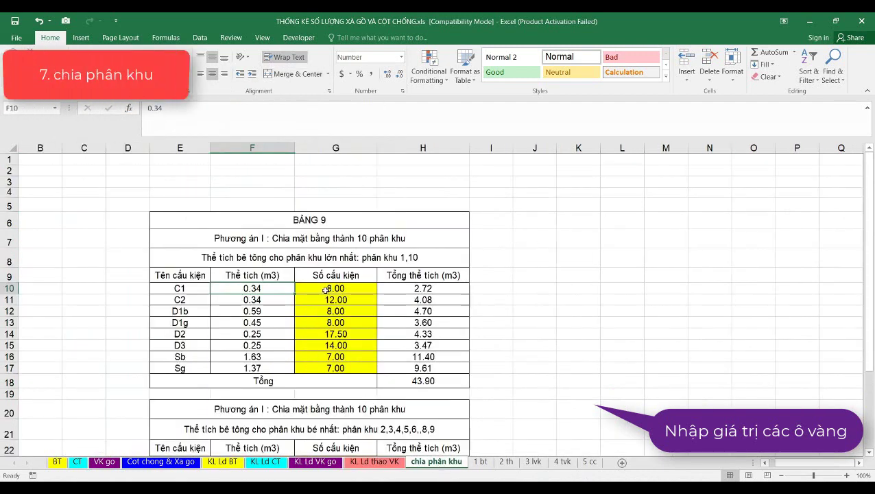
- Make the BẢNG 9 title red and bold
scroll(325, 292, down, 1)
scroll(328, 288, down, 1)
scroll(328, 288, up, 1)
click(332, 193)
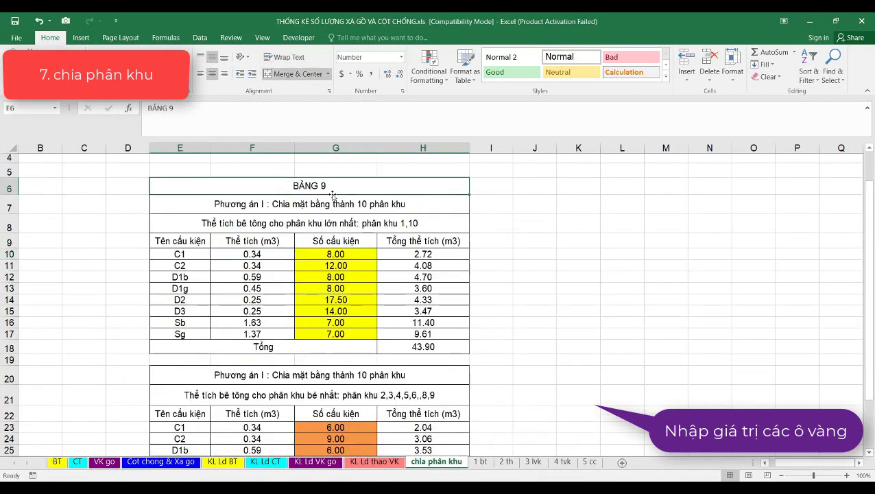
click(191, 75)
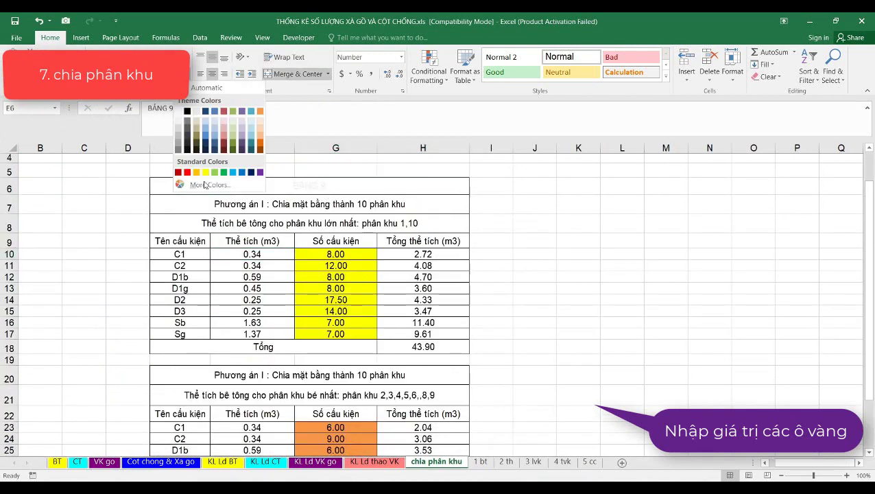
click(197, 180)
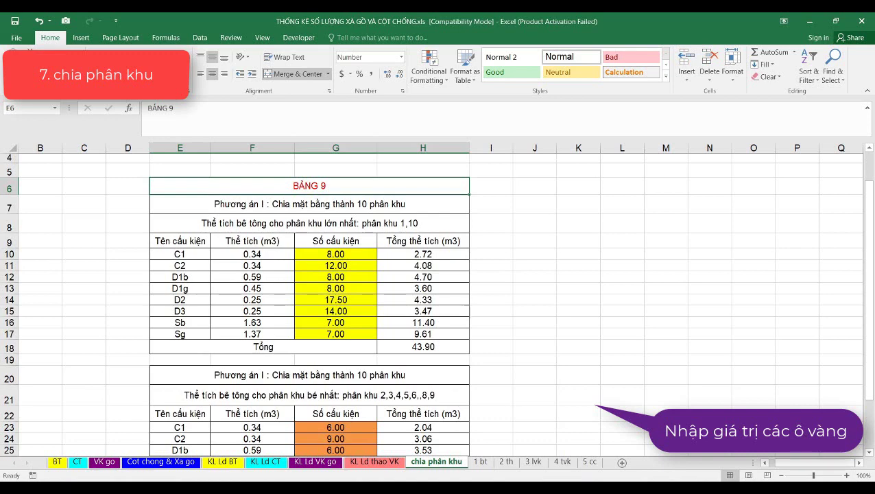
click(58, 74)
- Review the BẢNG 9 table values and formulas in columns F, G and H
click(330, 207)
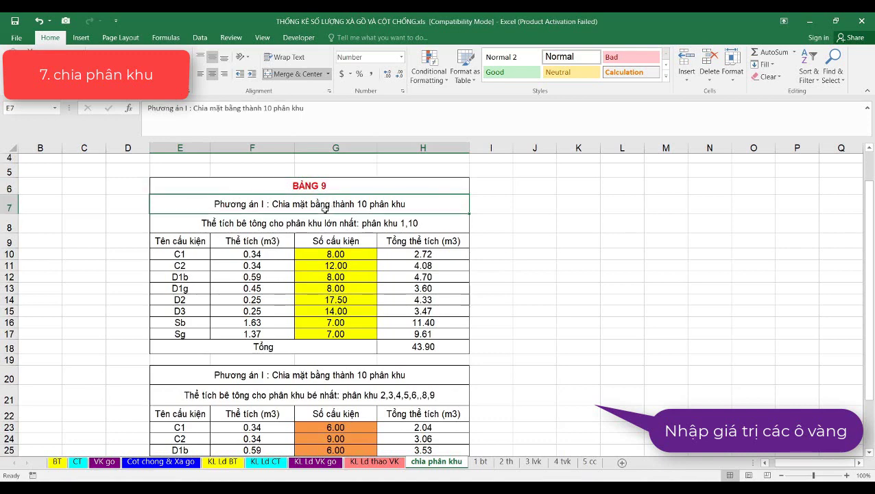
drag(156, 184, 411, 332)
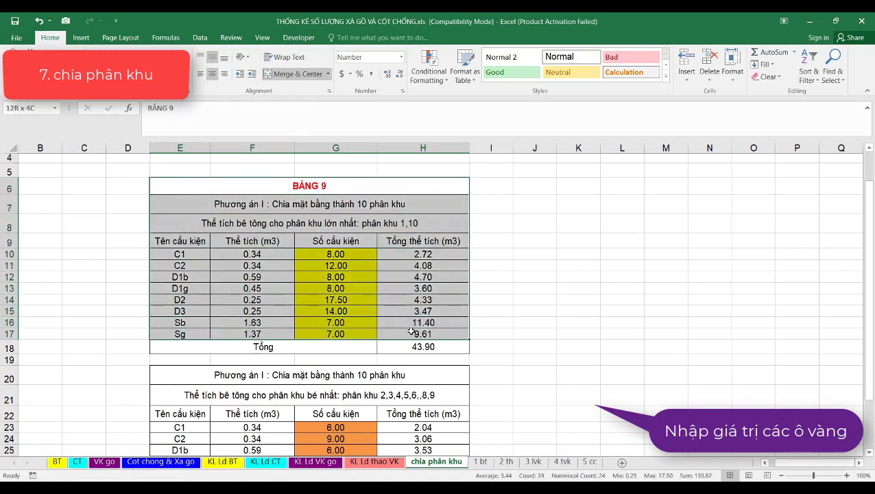
click(412, 332)
click(341, 284)
click(278, 281)
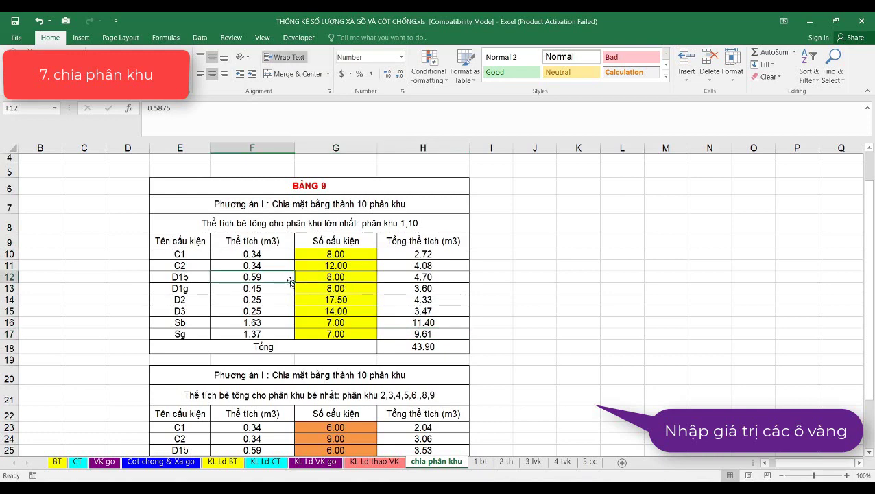
scroll(290, 281, down, 1)
click(291, 259)
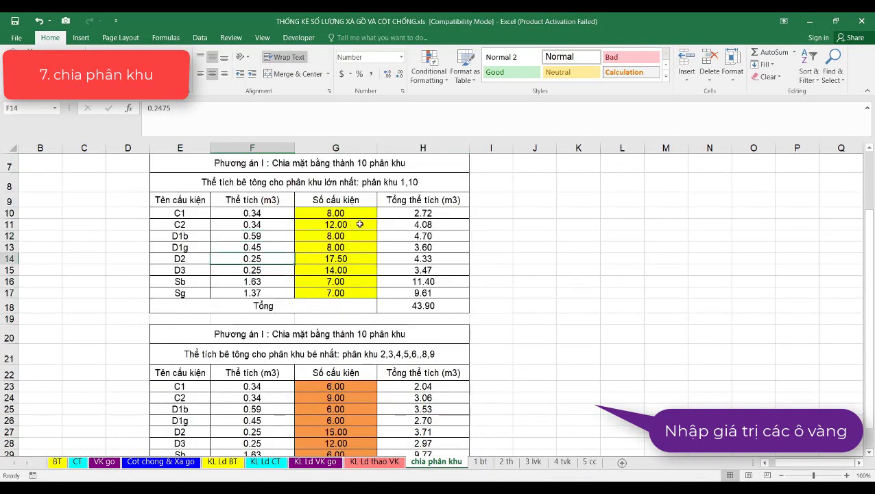
click(397, 221)
click(405, 213)
- Give the input range F10:G17 yellow fill and red text with F4
drag(253, 215, 302, 291)
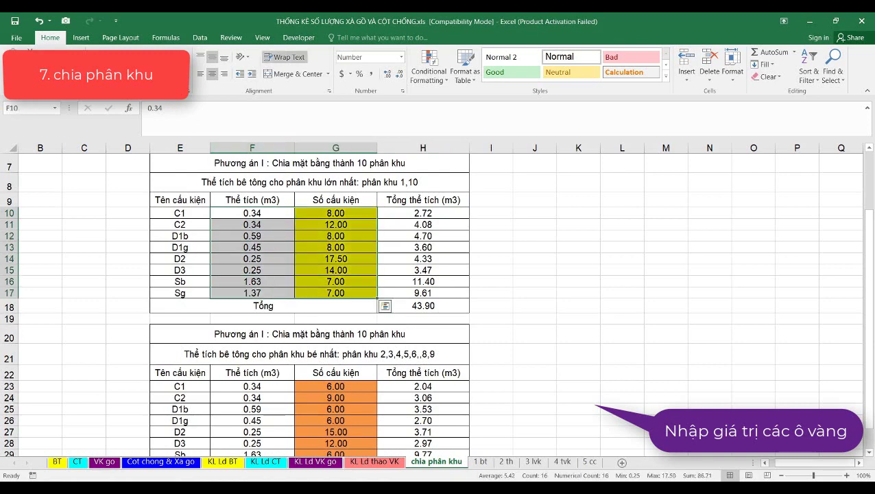
key(F4)
click(309, 248)
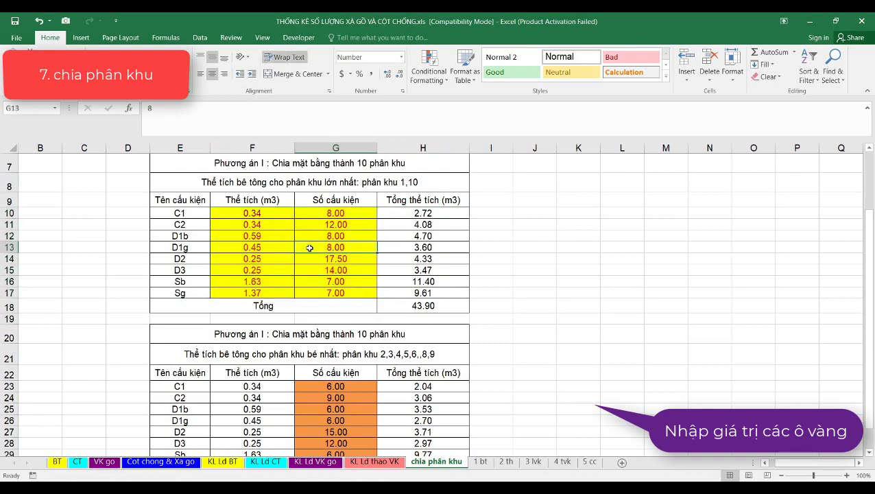
scroll(309, 247, down, 1)
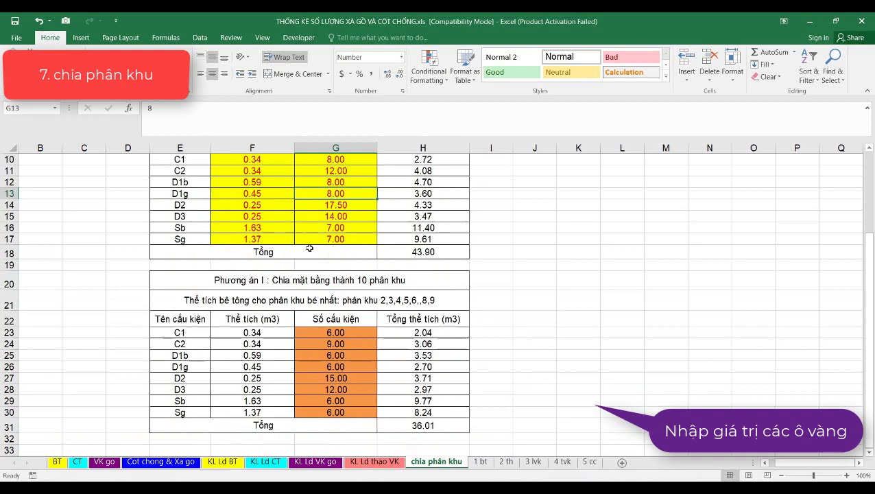
click(294, 281)
scroll(293, 275, up, 3)
click(295, 240)
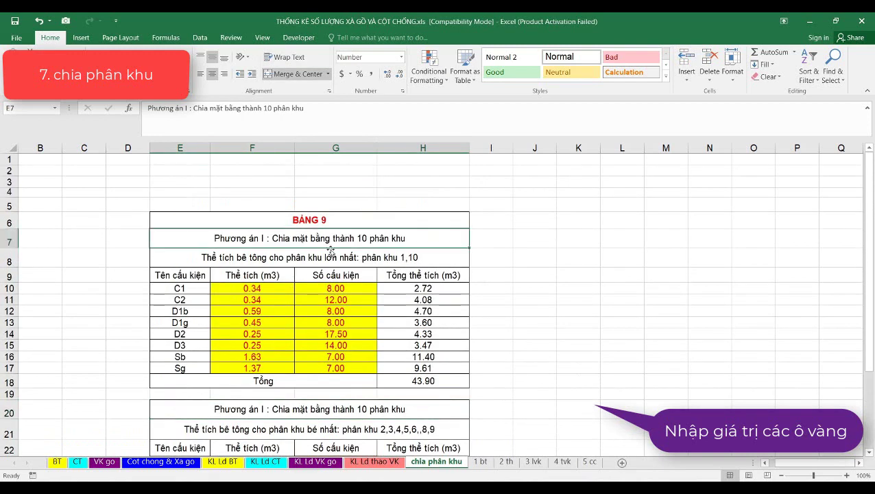
scroll(356, 264, down, 5)
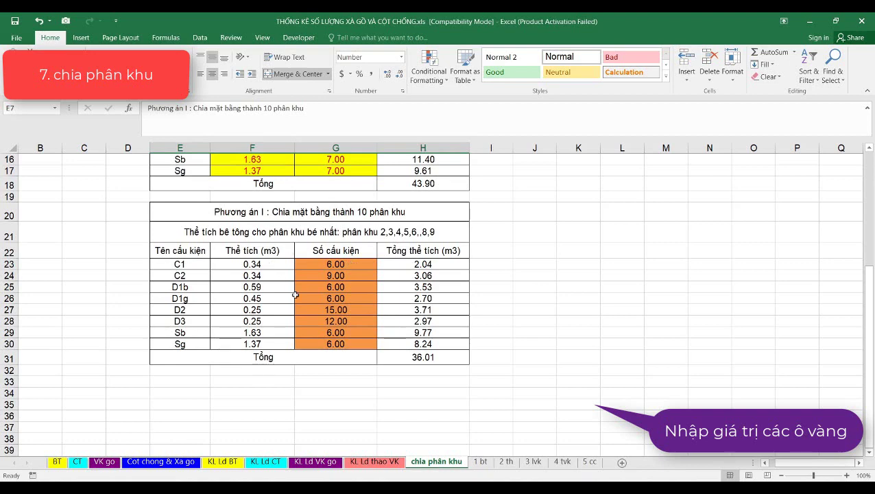
- Paste yellow-fill, red-text formatting onto F23:G30 and bold the H31 and H18 totals
drag(255, 265, 336, 344)
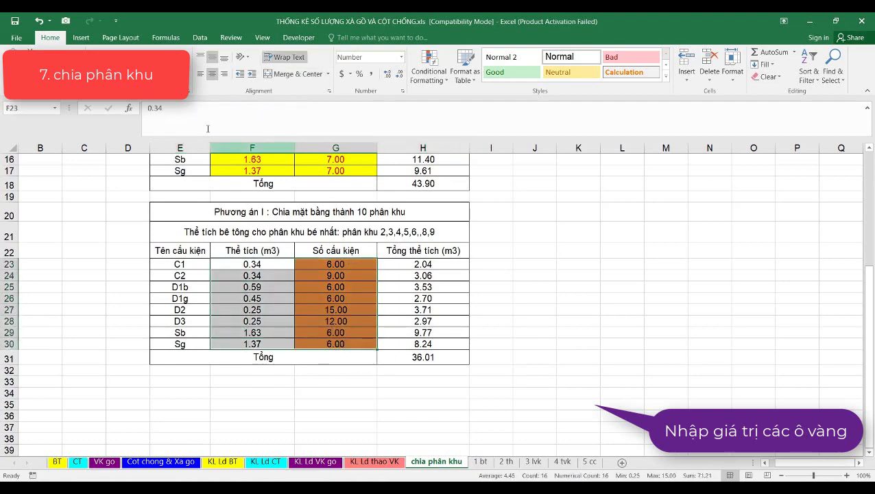
key(ctrl+v)
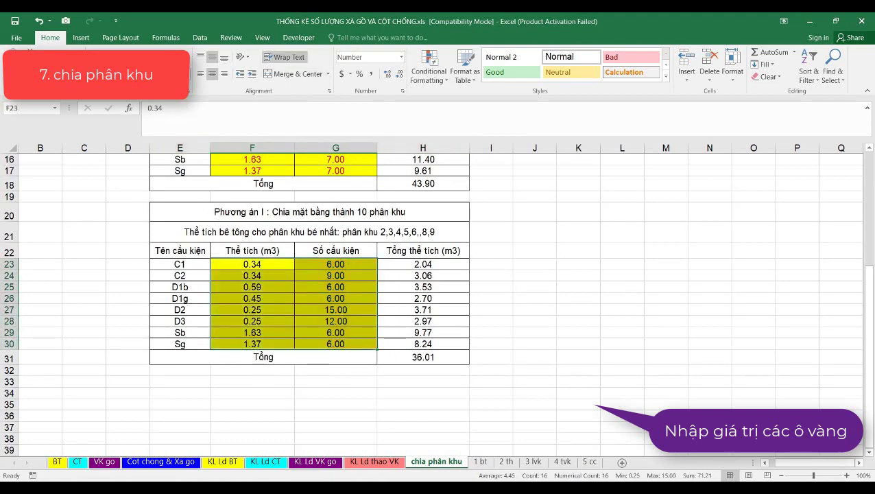
click(412, 358)
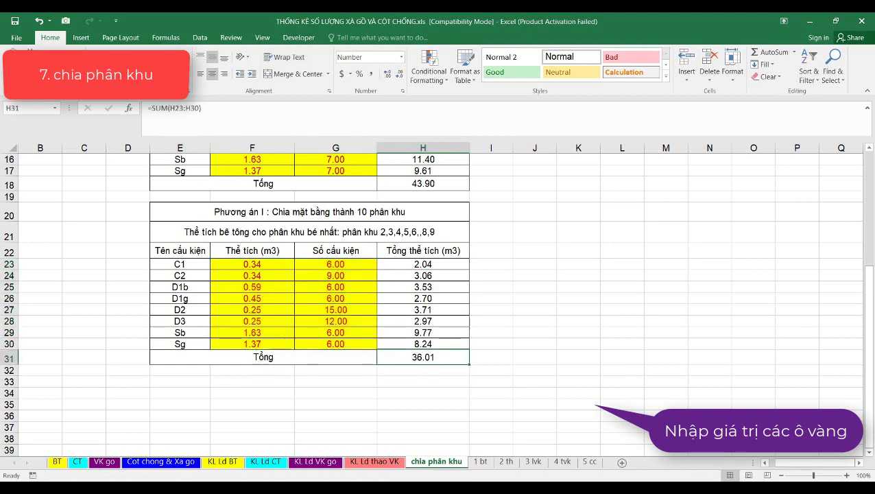
key(ctrl+b)
click(423, 184)
key(ctrl+b)
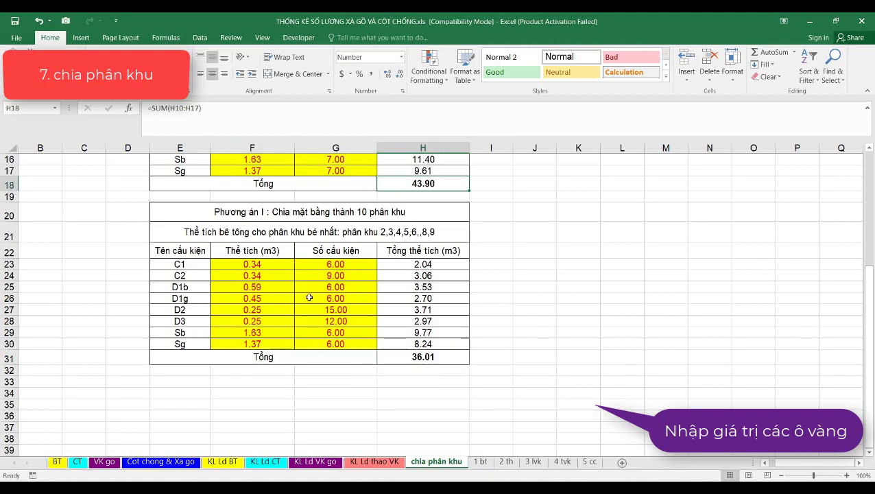
scroll(412, 384, down, 1)
scroll(453, 425, up, 2)
click(480, 462)
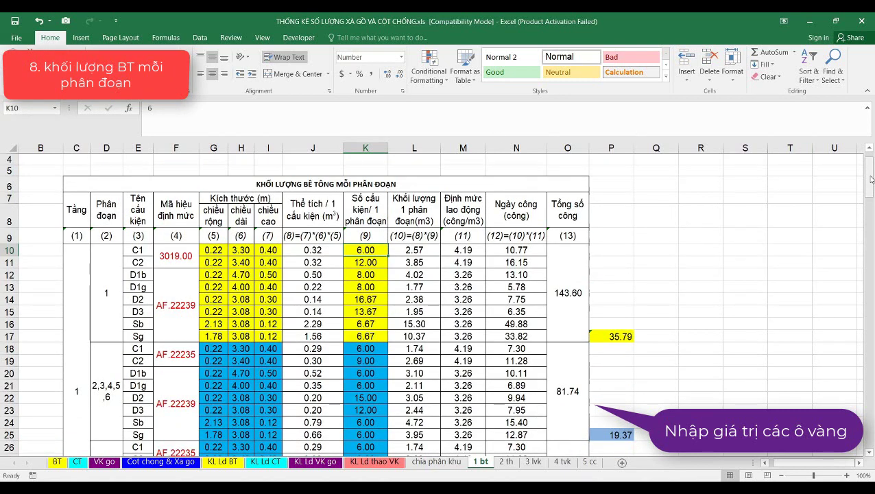
- Review the H12 formula and the rest of the 1 bt table
click(245, 271)
scroll(259, 296, down, 2)
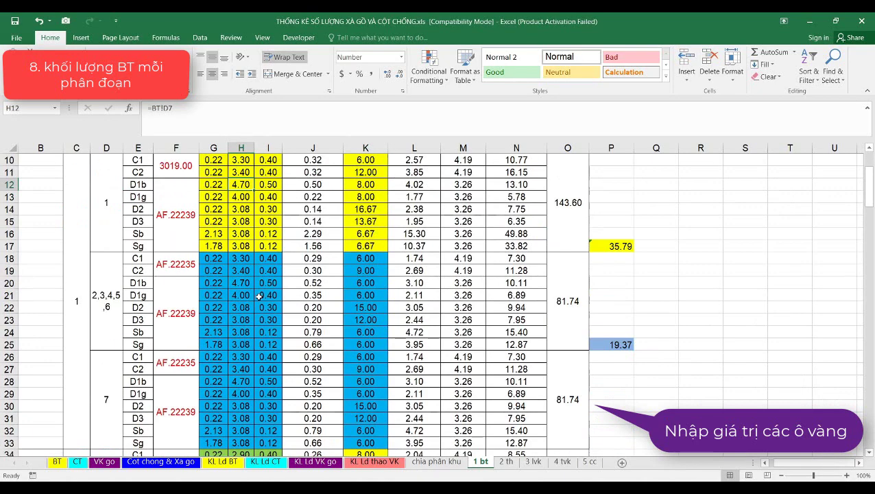
scroll(259, 296, down, 2)
scroll(259, 296, down, 1)
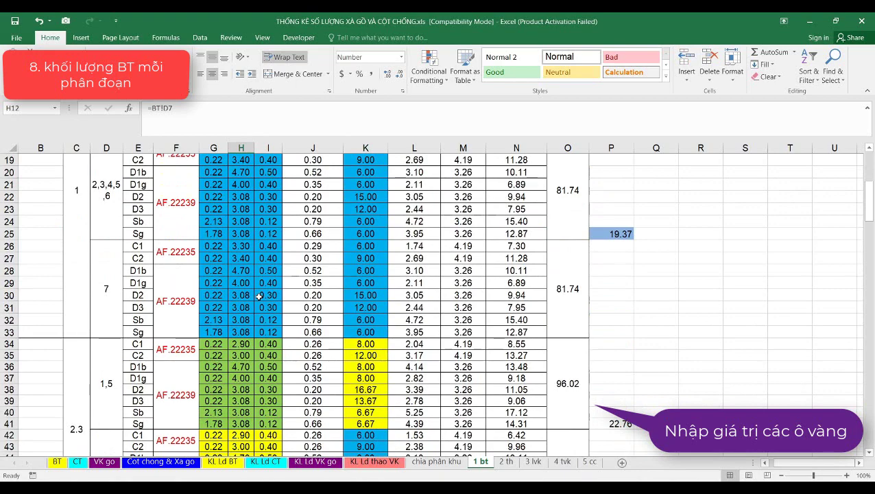
scroll(259, 296, down, 1)
scroll(259, 296, up, 1)
scroll(258, 296, up, 3)
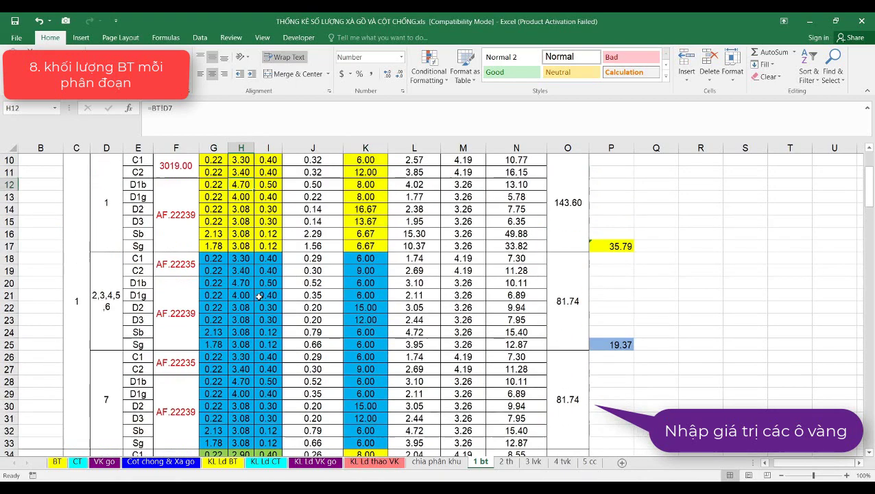
scroll(259, 296, up, 3)
- Make the C6 title KHỐI LƯỢNG BÊ TÔNG MỖI PHÂN ĐOẠN red and one size larger
click(288, 218)
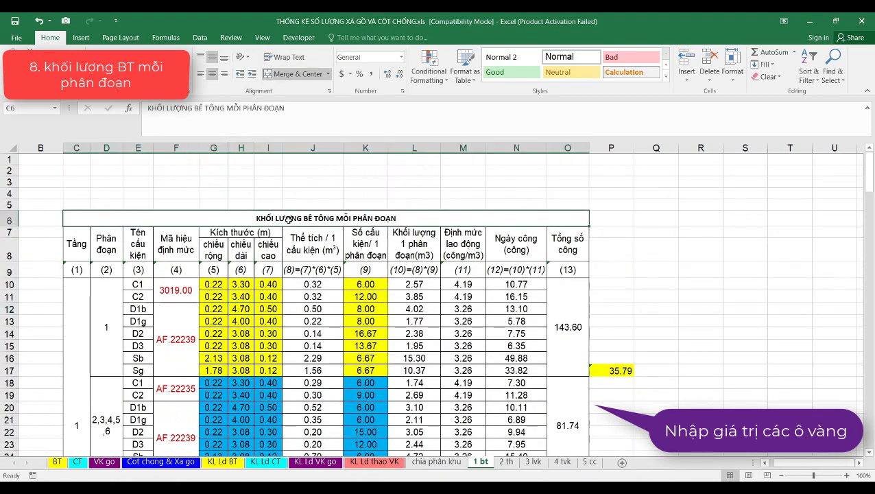
click(175, 73)
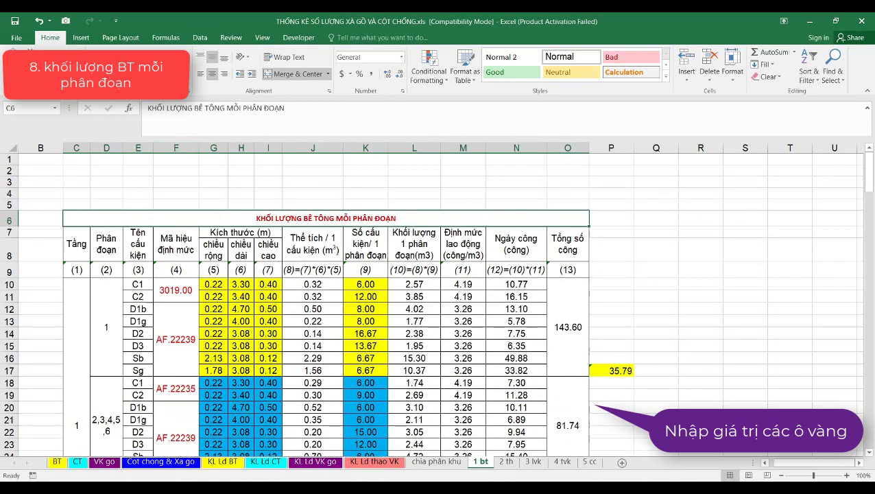
key(ctrl+shift+period)
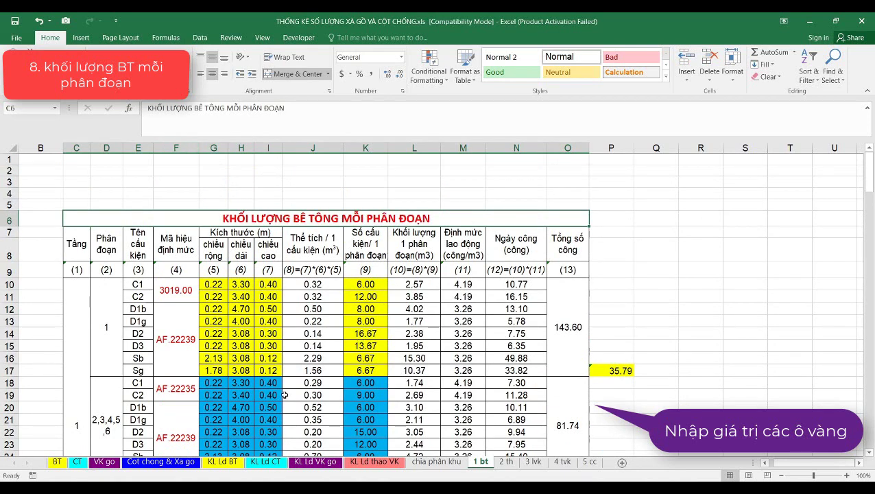
- Check the J19 volume formula, then move on to the 2 th sheet
click(285, 395)
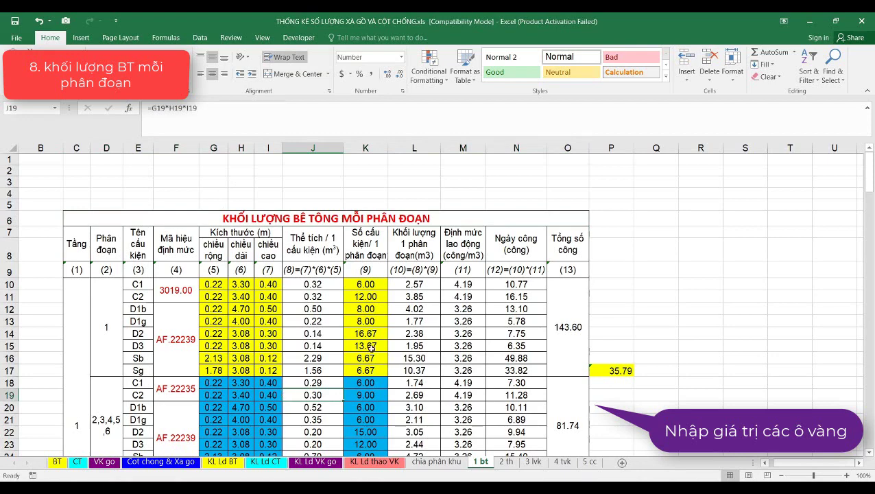
scroll(371, 348, down, 1)
scroll(371, 348, down, 1)
scroll(371, 348, down, 1)
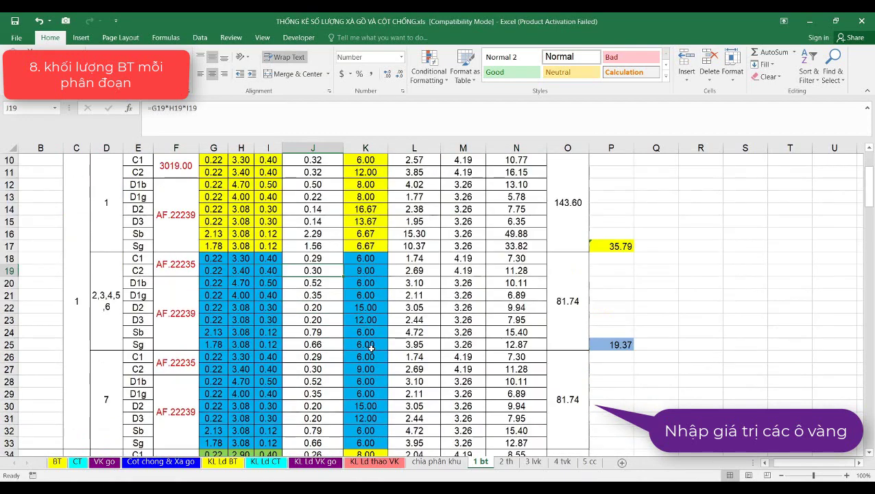
mouse_move(869, 193)
mouse_down()
mouse_move(865, 275)
mouse_move(866, 248)
mouse_up()
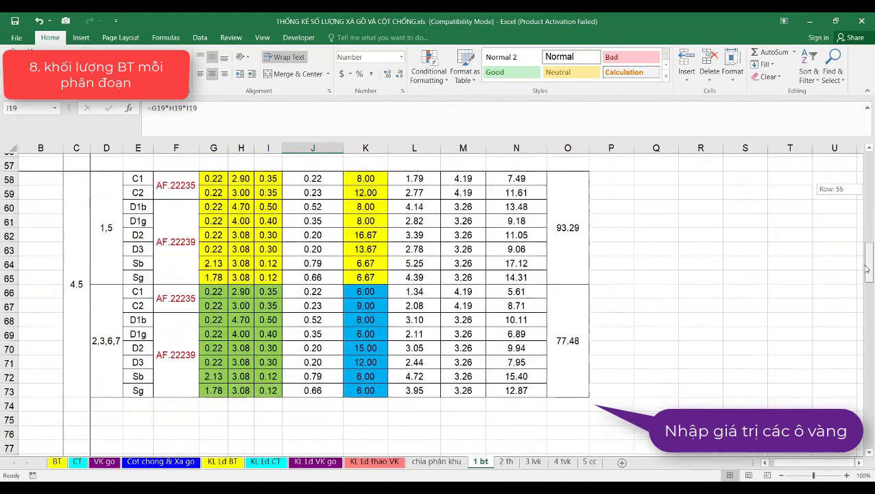
drag(866, 248, 868, 171)
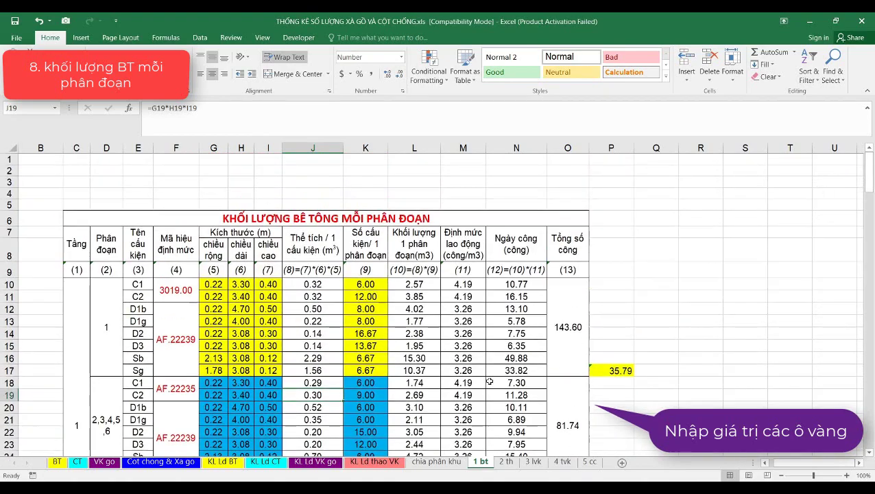
click(505, 461)
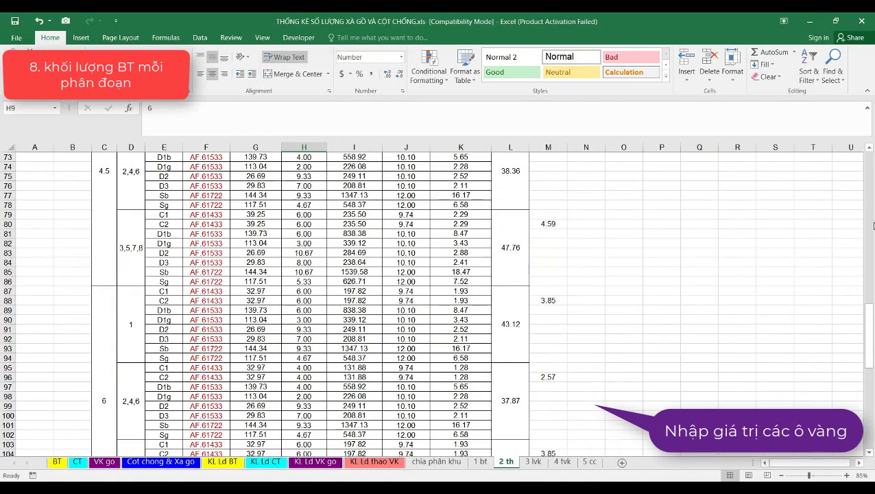
- Make the C5 steel table title red and larger, undoing a stray yellow fill
drag(865, 341, 867, 187)
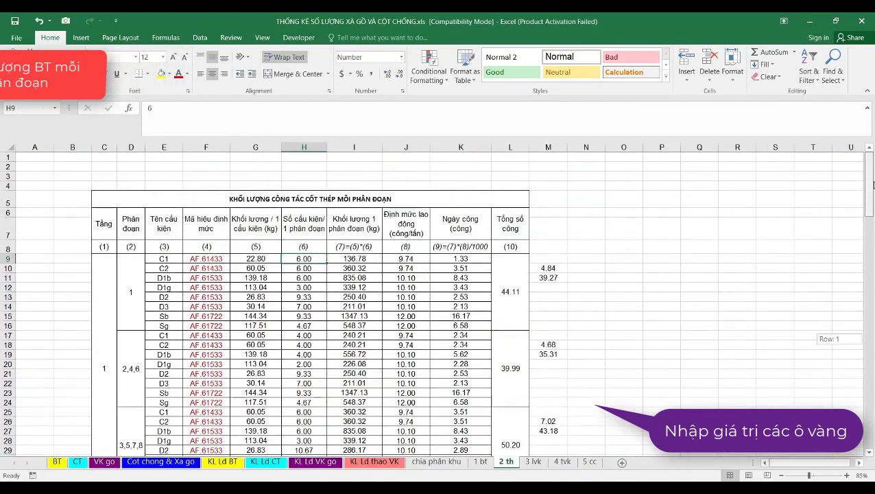
click(274, 199)
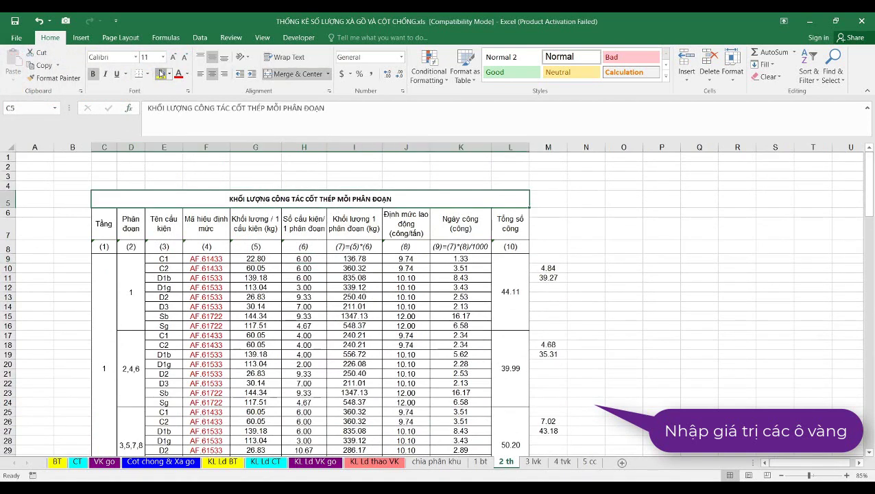
click(160, 73)
key(ctrl+z)
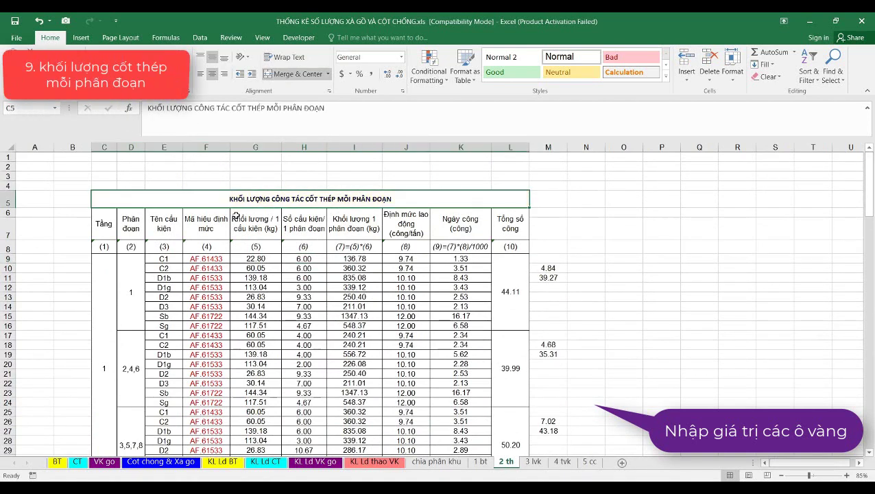
click(179, 73)
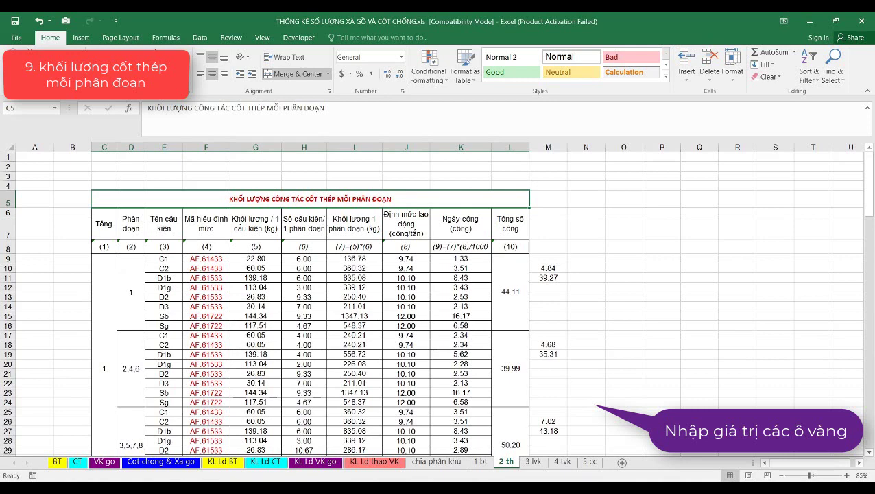
key(ctrl+shift+period)
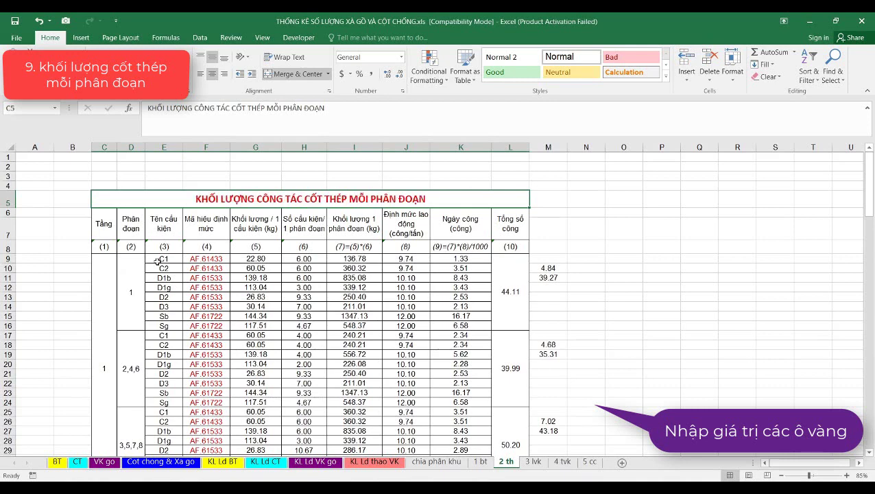
- Check the member counts in H10–H11, the I11 formula and the F9–F10 norm codes
click(307, 281)
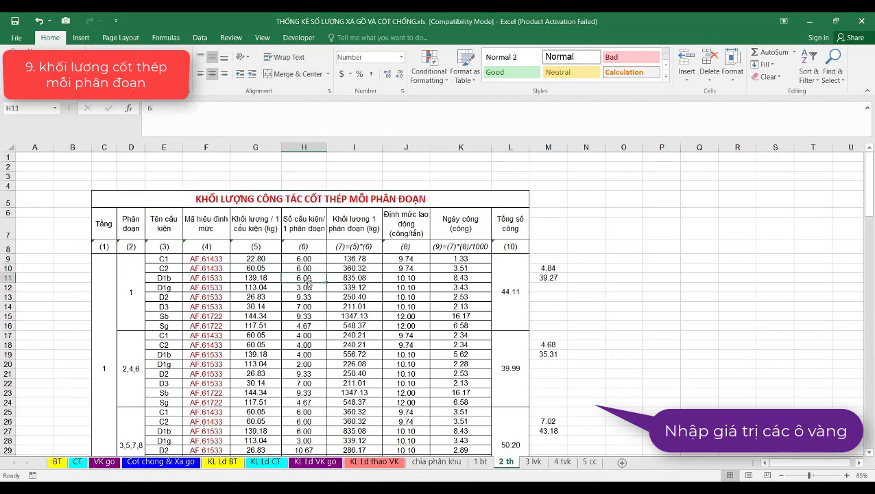
click(356, 279)
click(294, 268)
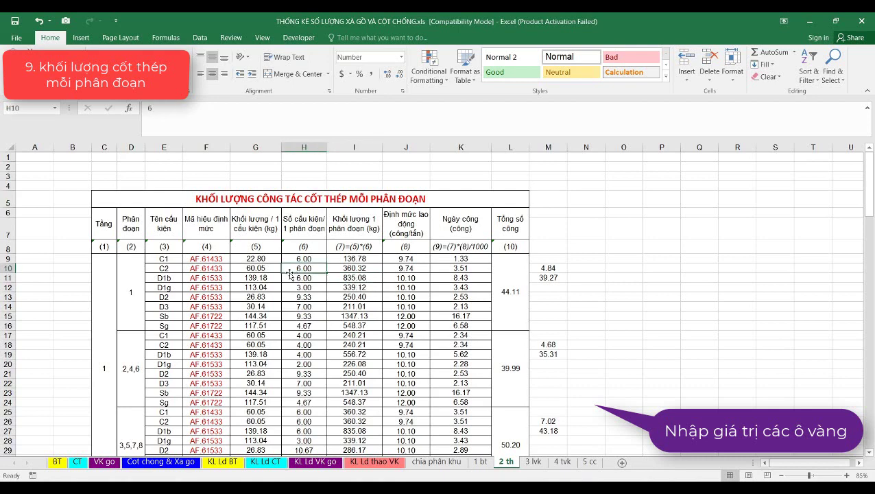
click(207, 266)
click(205, 259)
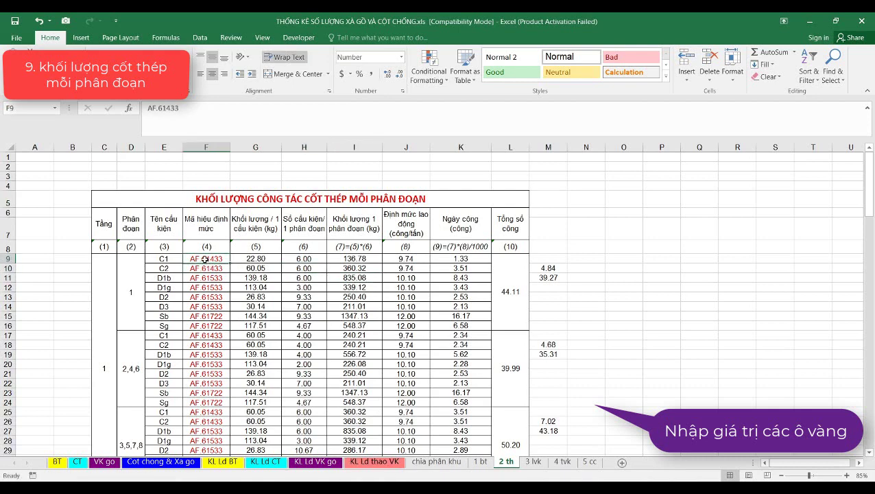
- Inspect the G9, I9 and I10 formulas and the J9 norm, then select inputs F9:H9
drag(205, 259, 278, 309)
click(242, 258)
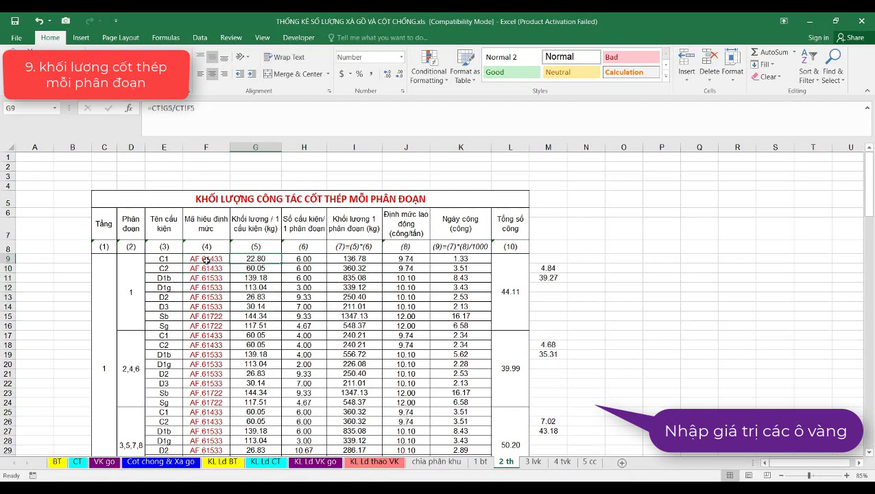
drag(207, 261, 306, 262)
click(399, 261)
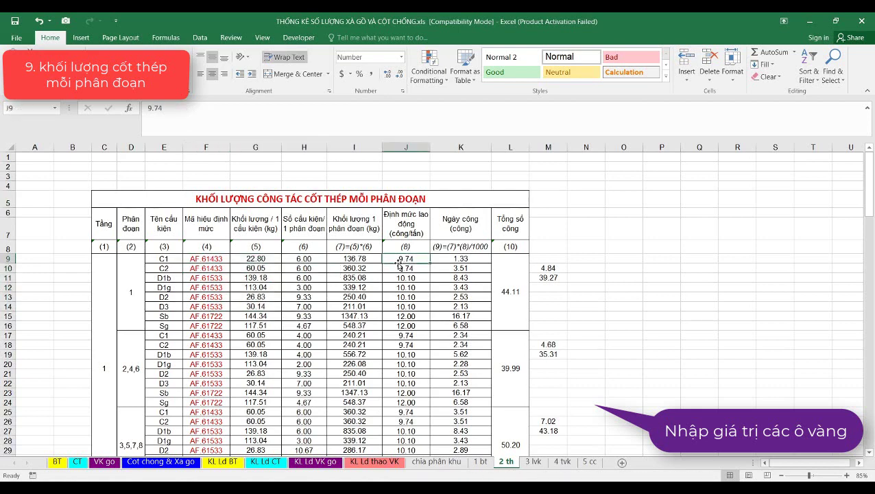
click(366, 262)
click(310, 261)
click(353, 260)
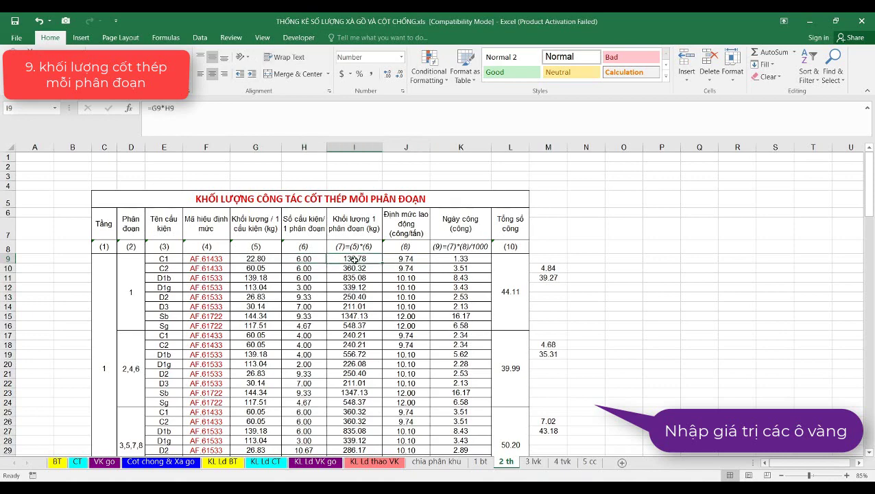
key(Down)
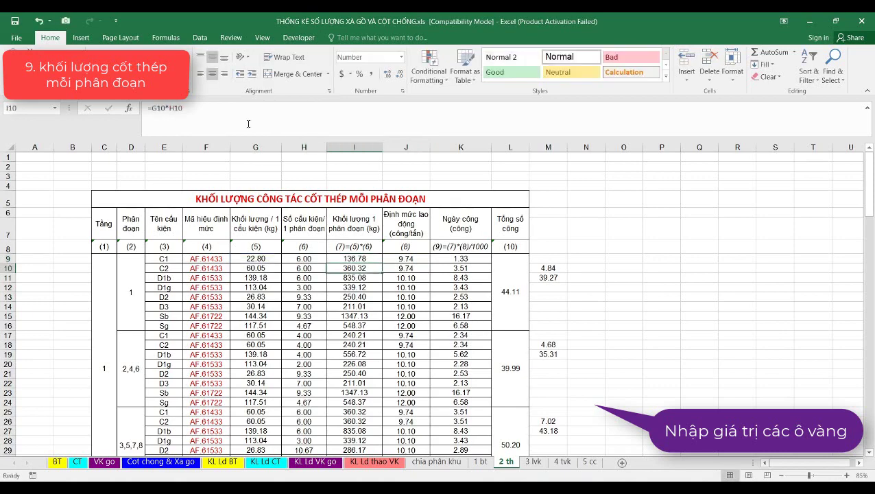
drag(205, 261, 304, 261)
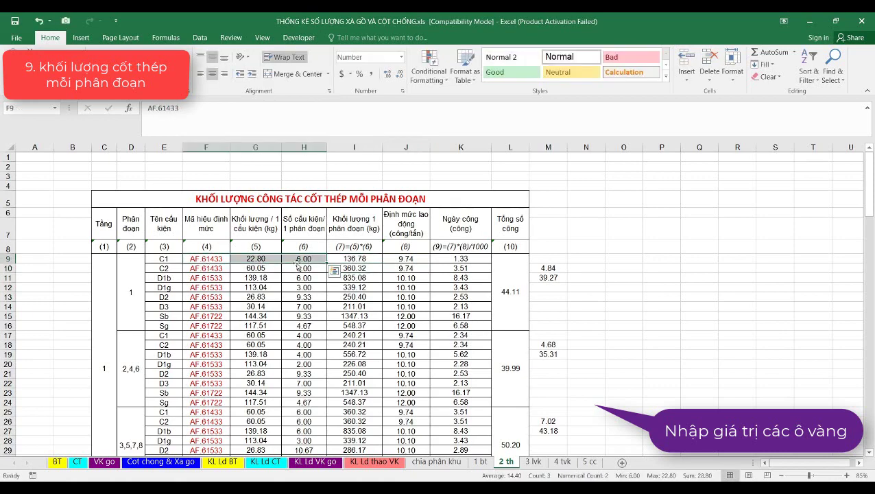
- Extend the selection to F9:H56 and repeat the yellow fill with F4
scroll(303, 277, down, 6)
scroll(304, 278, down, 9)
scroll(304, 278, up, 3)
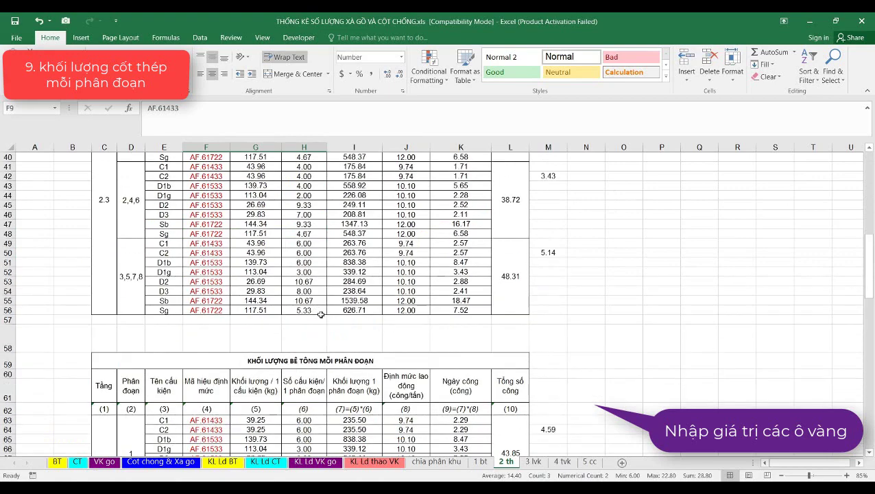
key(ctrl+shift+Down)
scroll(314, 311, up, 12)
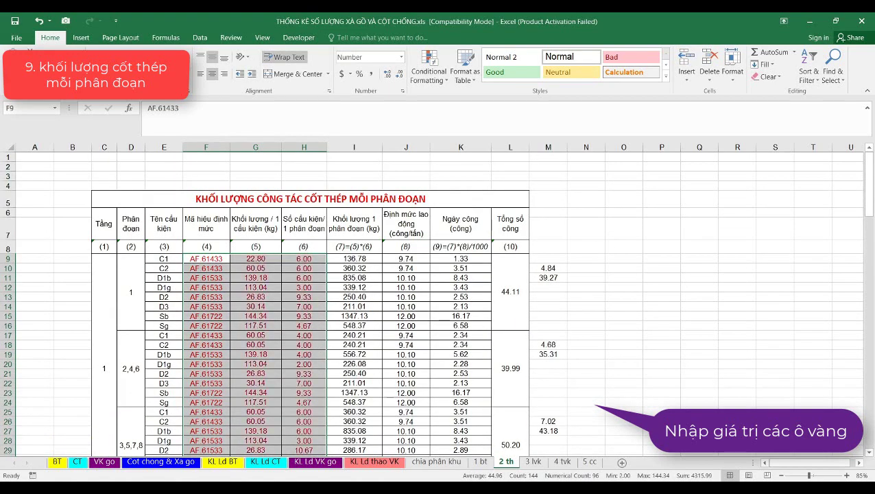
key(F4)
- Verify the K9 workdays and I10 volume formulas unchanged, K9 showing 1.33
click(404, 259)
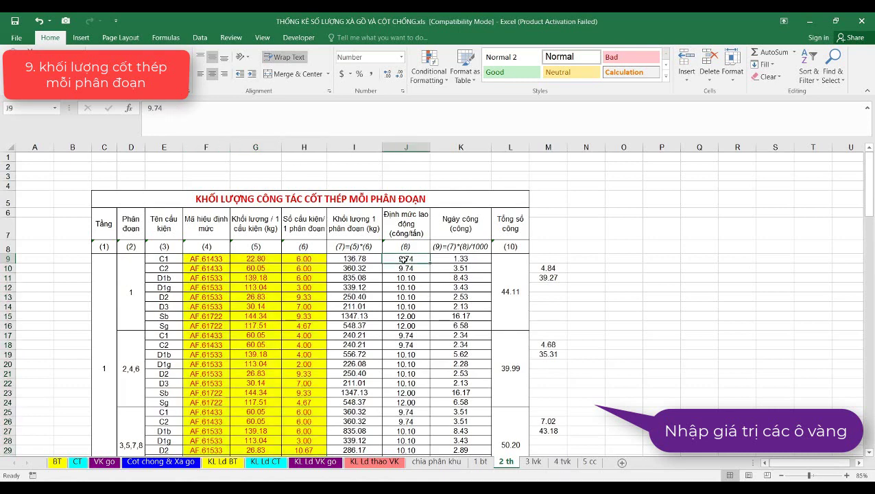
click(461, 258)
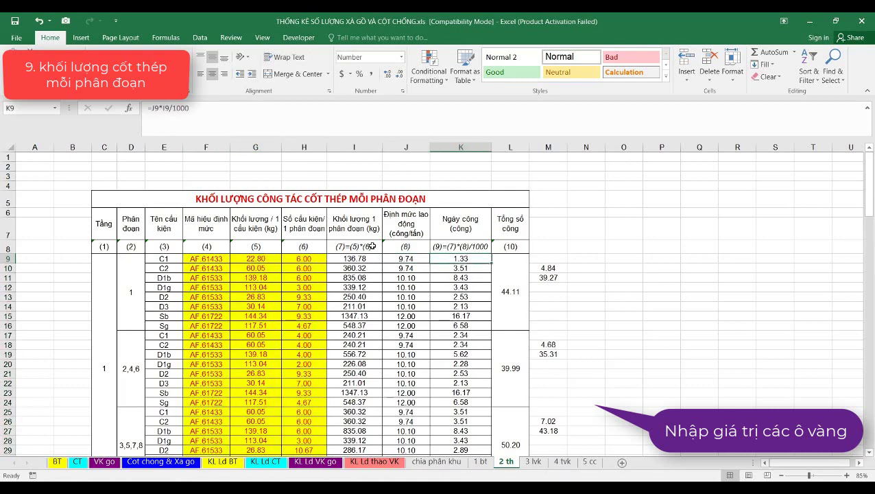
click(243, 124)
key(Return)
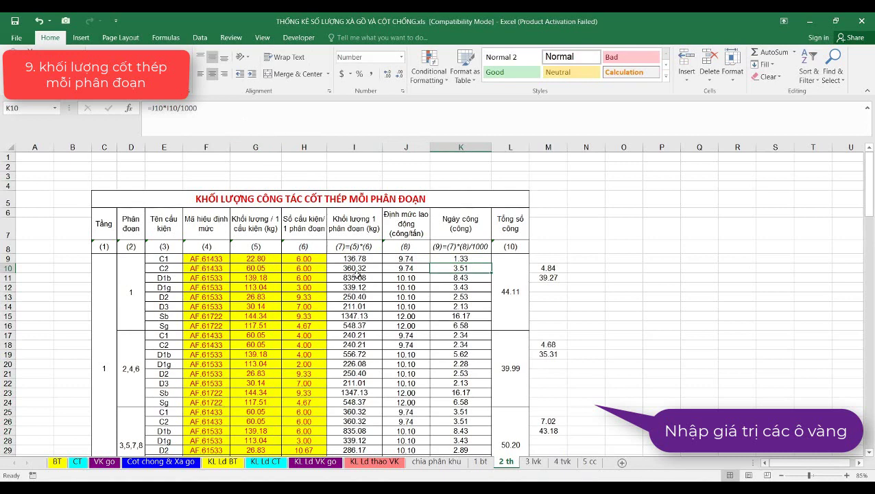
click(355, 268)
click(225, 108)
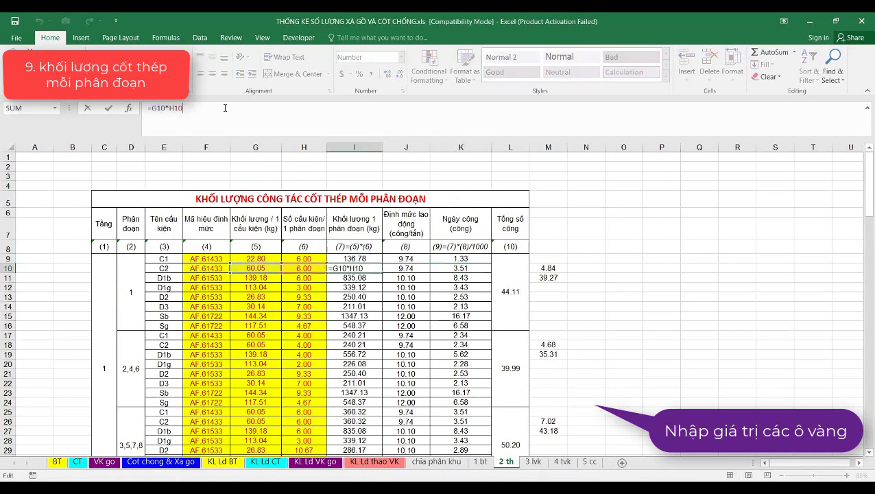
key(Return)
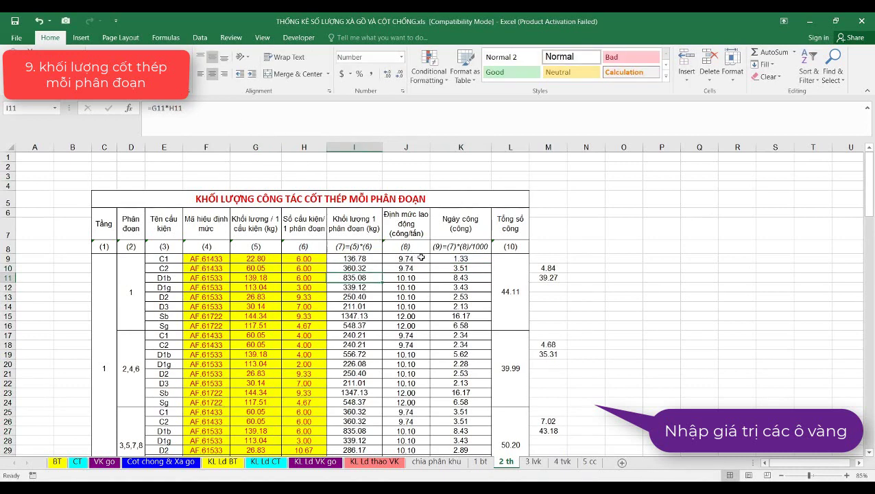
click(421, 257)
click(460, 258)
click(210, 110)
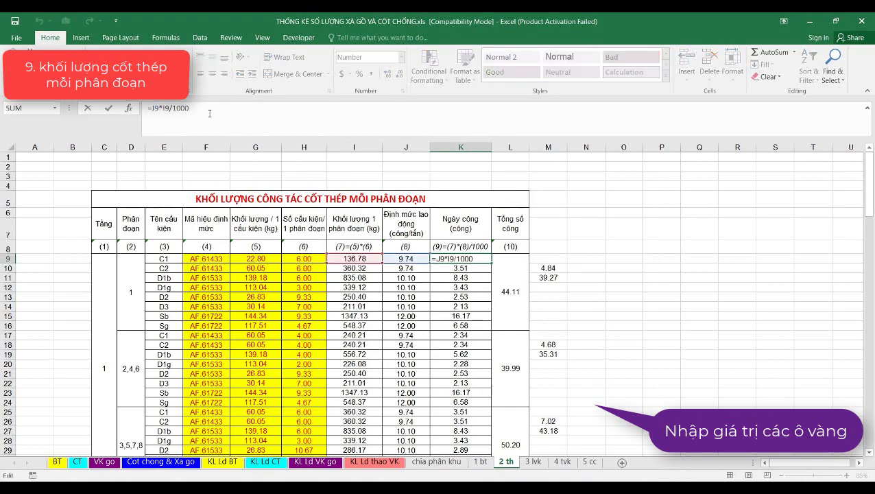
key(Return)
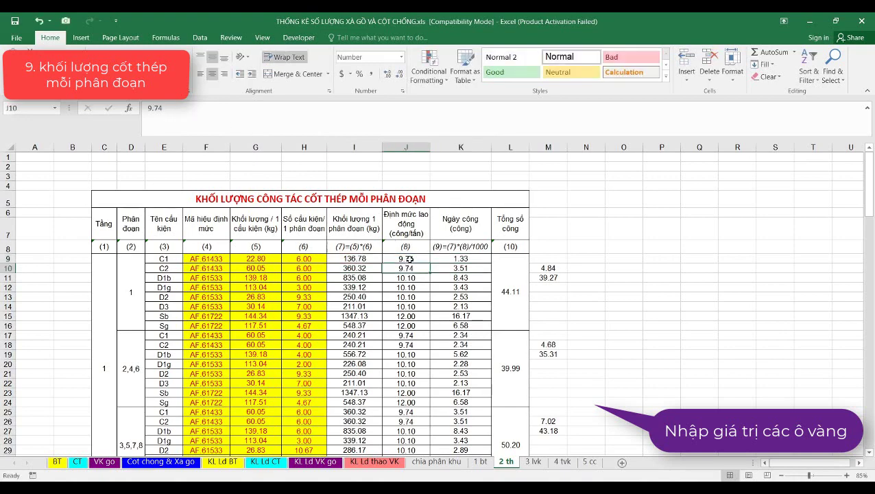
- Give the labour norms J9:J56 yellow fill and red text
click(408, 259)
scroll(410, 308, down, 11)
shift+click(406, 367)
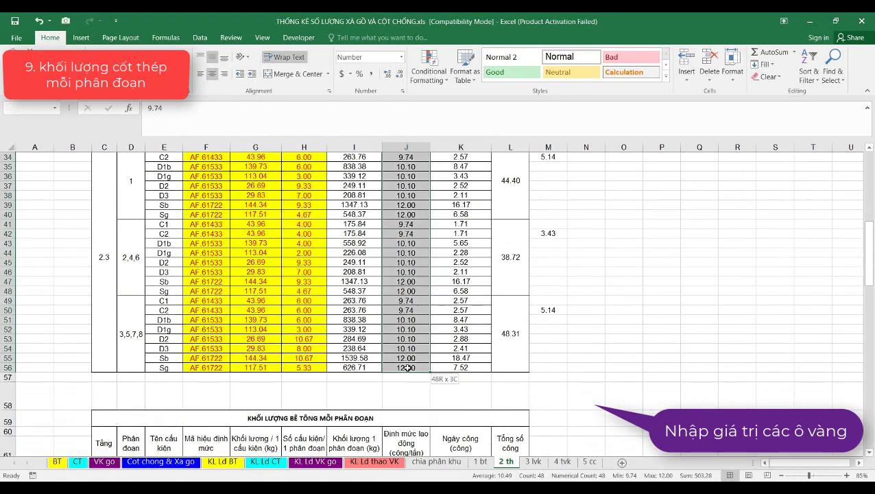
scroll(410, 309, up, 11)
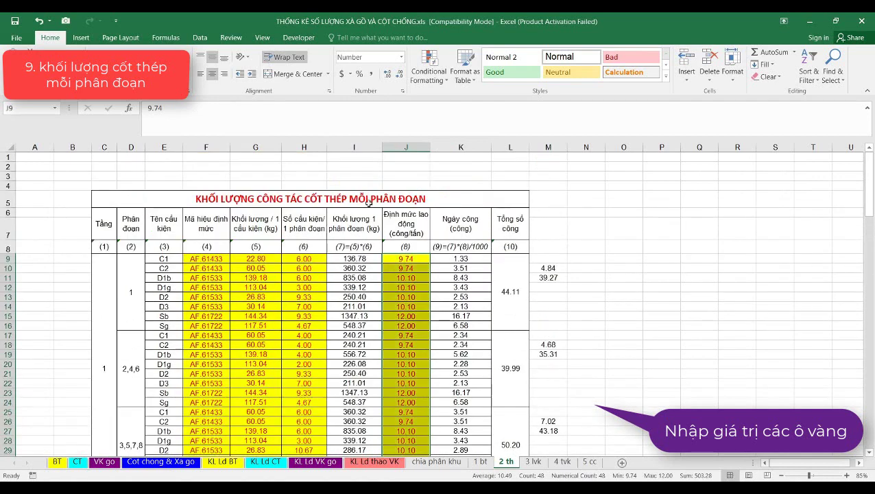
click(459, 277)
- Check the L9 group total and enter =SUM(K9:K10) in M10
click(515, 293)
click(548, 268)
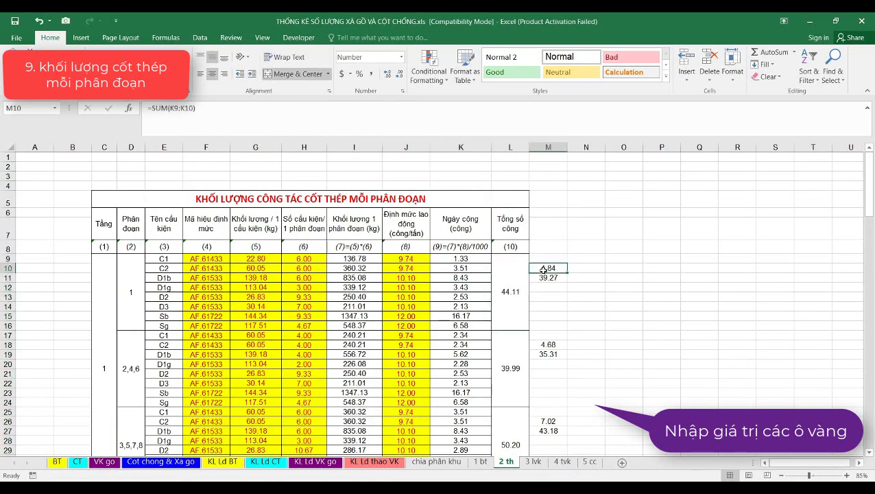
text(=SUM(K9:K10))
key(ctrl+Return)
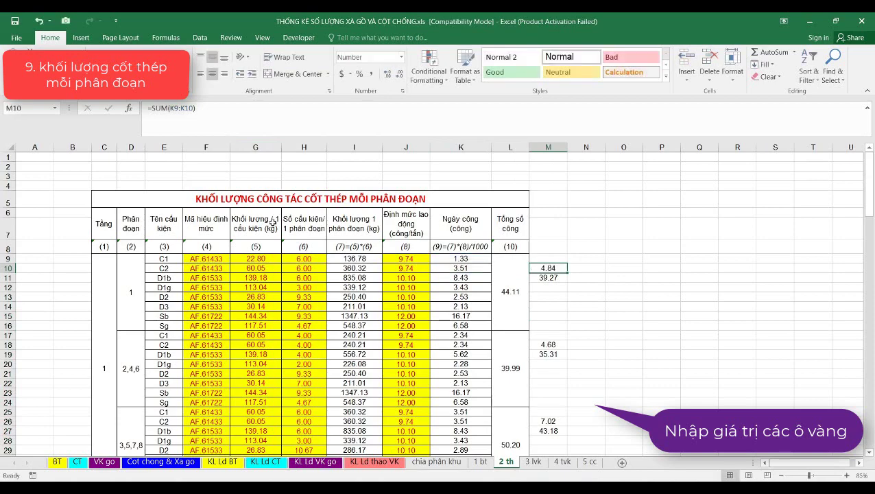
click(173, 288)
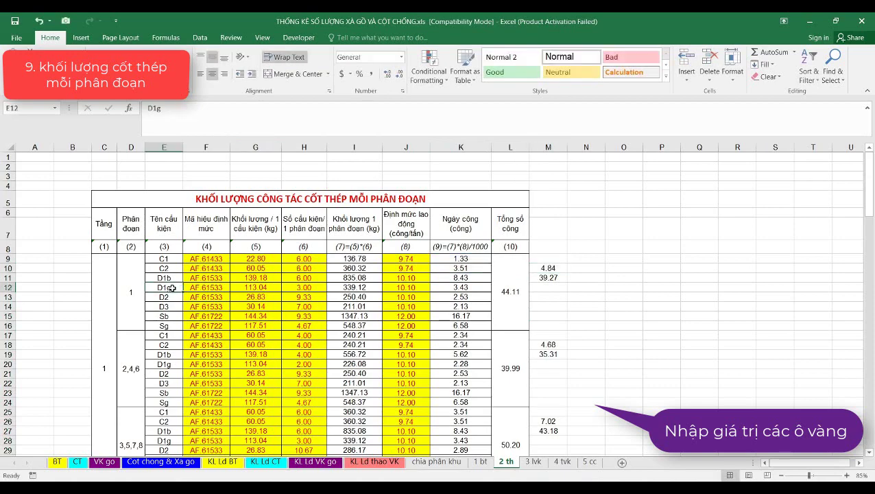
scroll(173, 288, down, 1)
scroll(192, 281, down, 5)
scroll(213, 277, down, 4)
- Make the first concrete table title in C59 red and larger
scroll(231, 273, down, 4)
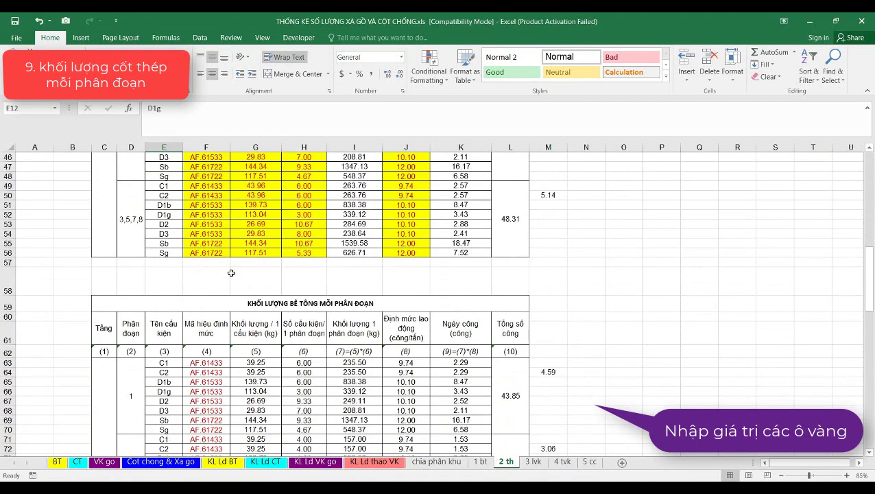
scroll(231, 273, down, 4)
drag(203, 248, 307, 249)
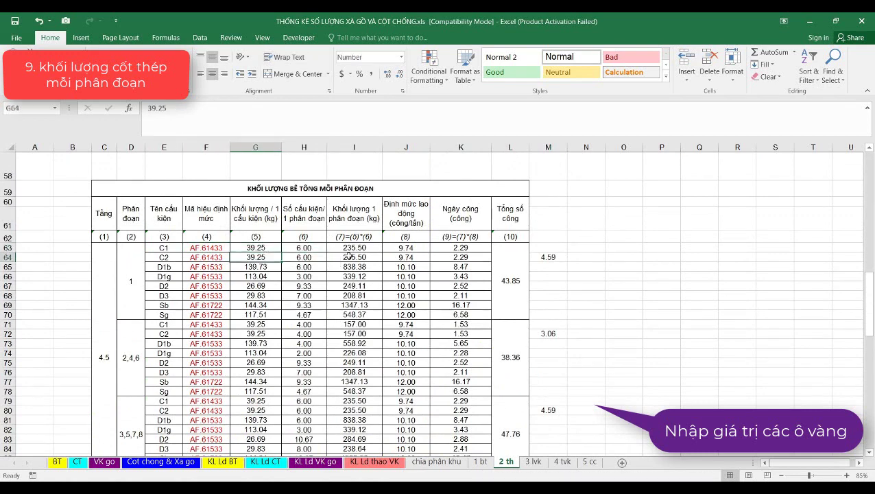
click(348, 249)
click(288, 189)
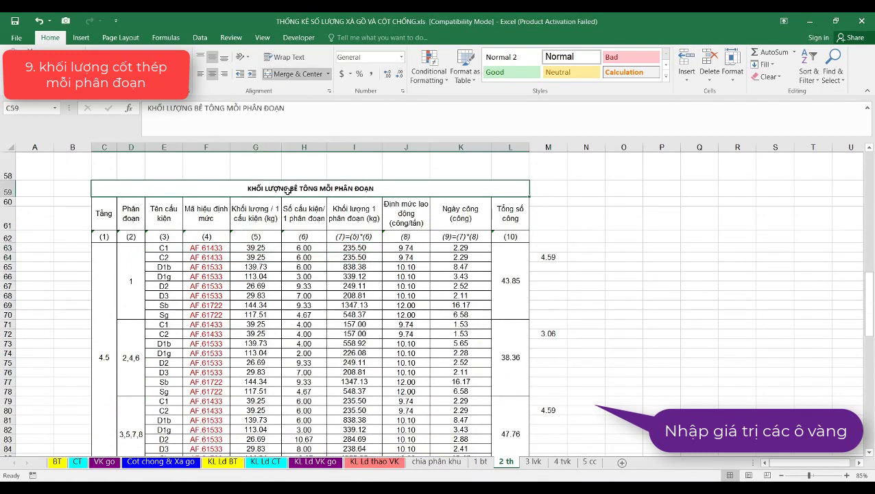
click(177, 73)
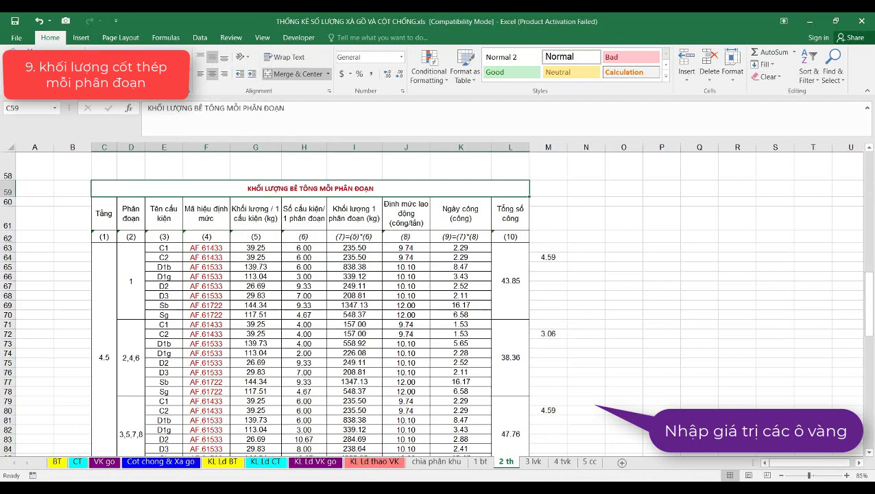
key(ctrl+shift+period)
- Give the inputs F63:H110 yellow fill and red text using F4
click(243, 285)
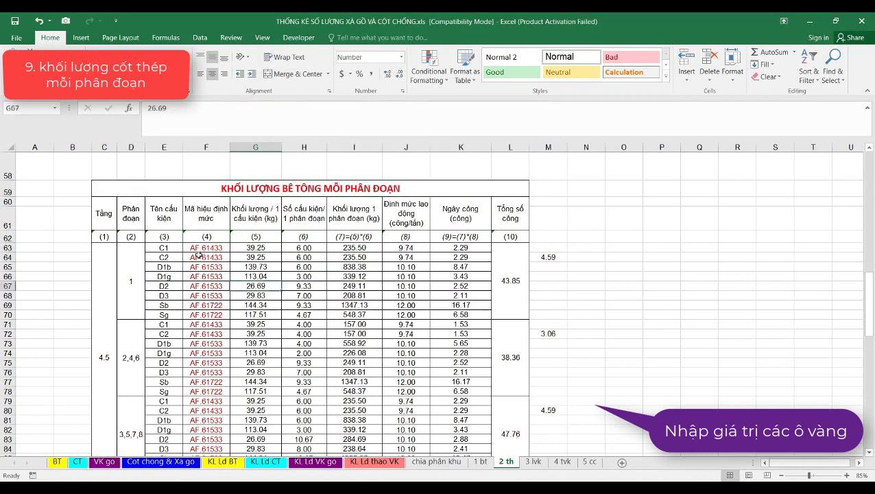
drag(191, 247, 304, 247)
scroll(316, 339, down, 6)
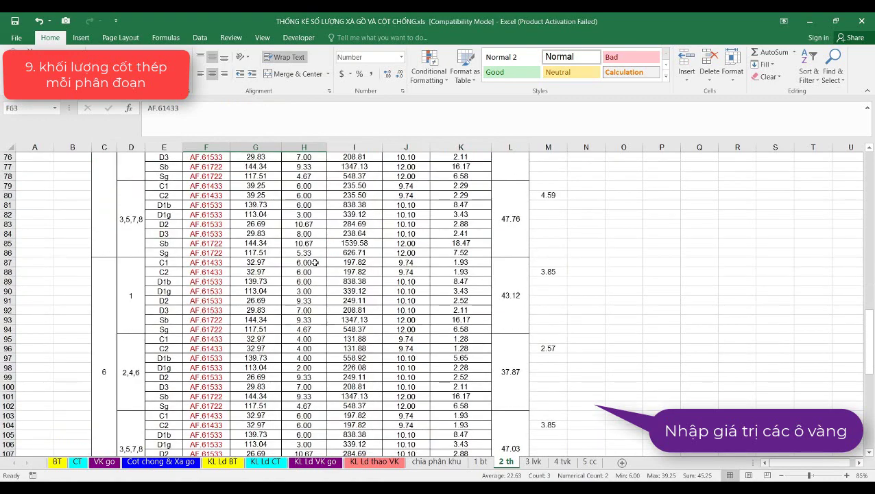
scroll(316, 339, down, 4)
shift+click(312, 366)
scroll(312, 366, up, 3)
scroll(312, 366, up, 3)
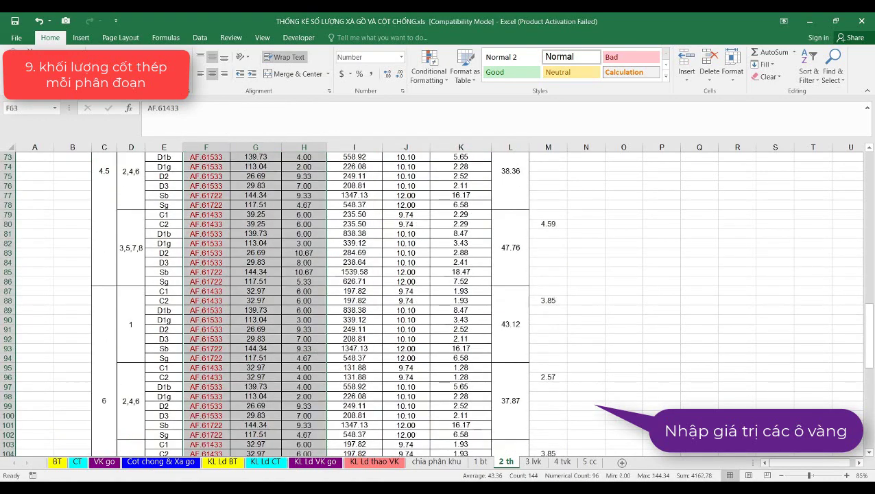
scroll(312, 366, up, 6)
key(F4)
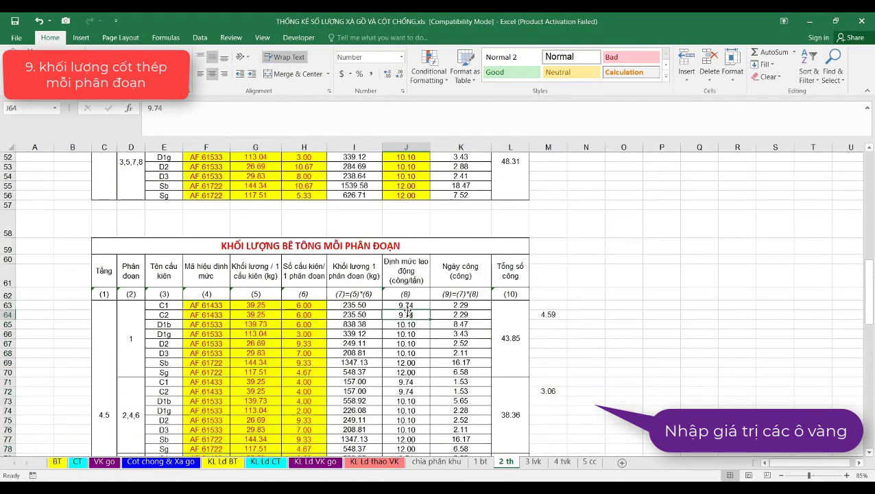
- Select the labour norms J63 through J110, then pick the second concrete table title
click(408, 305)
scroll(412, 305, down, 5)
scroll(412, 305, down, 4)
scroll(411, 306, down, 3)
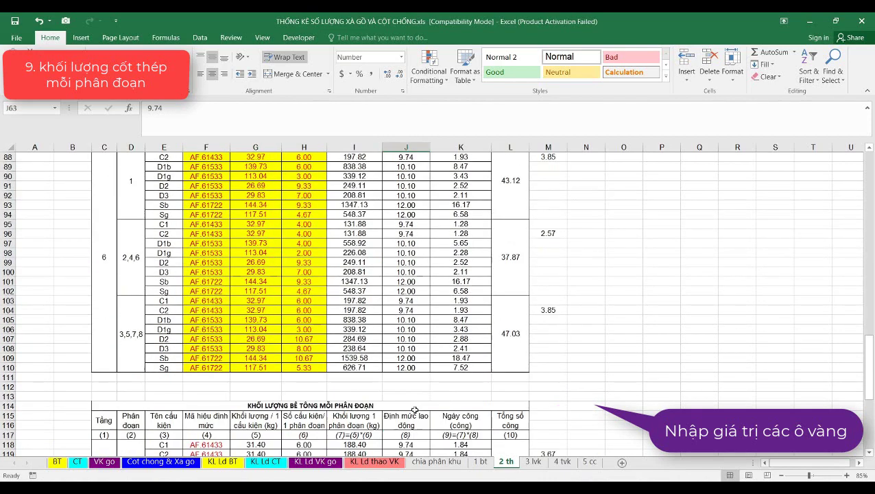
shift+click(410, 368)
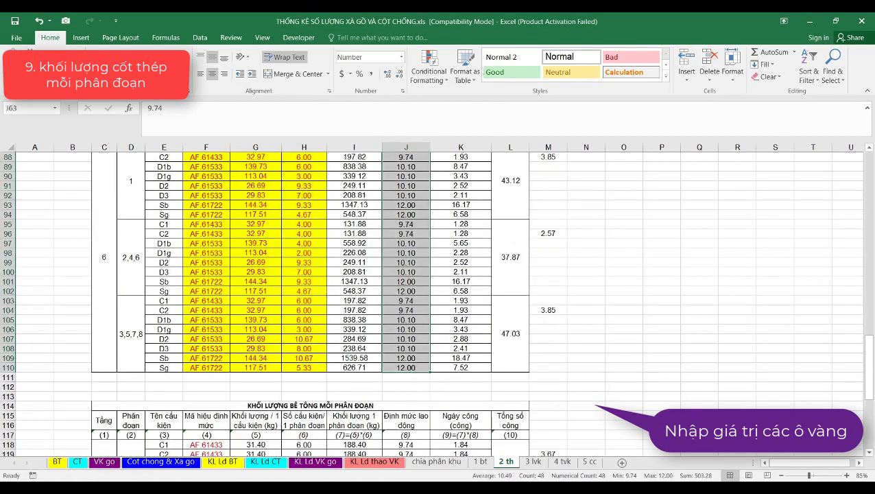
scroll(410, 371, up, 12)
scroll(386, 285, down, 10)
scroll(385, 285, down, 5)
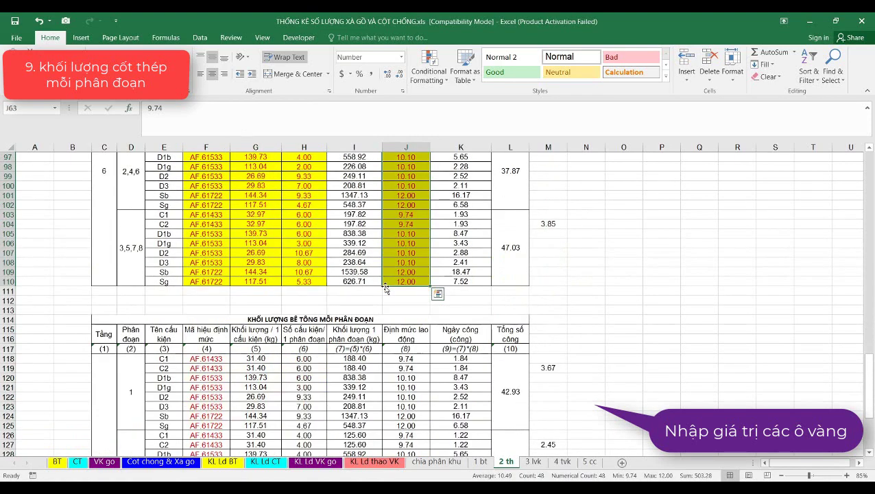
click(294, 319)
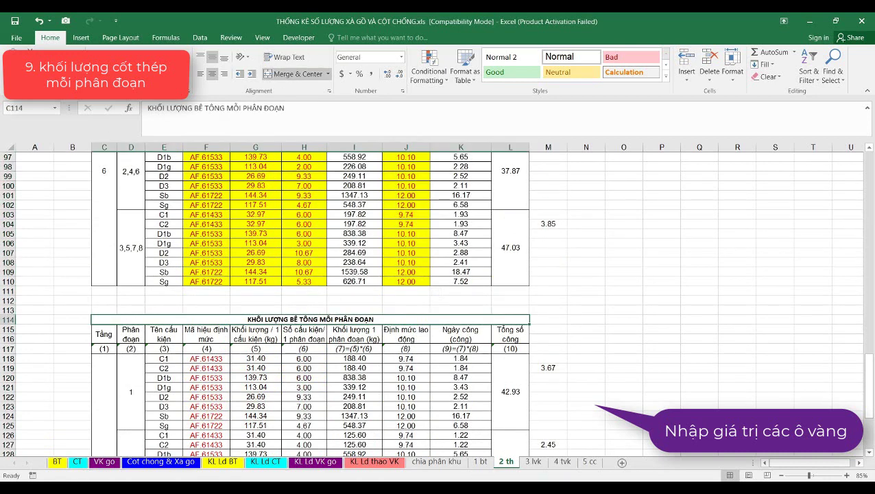
- Make the second concrete table title larger and red, and select inputs F118:H141
key(ctrl+shift+period)
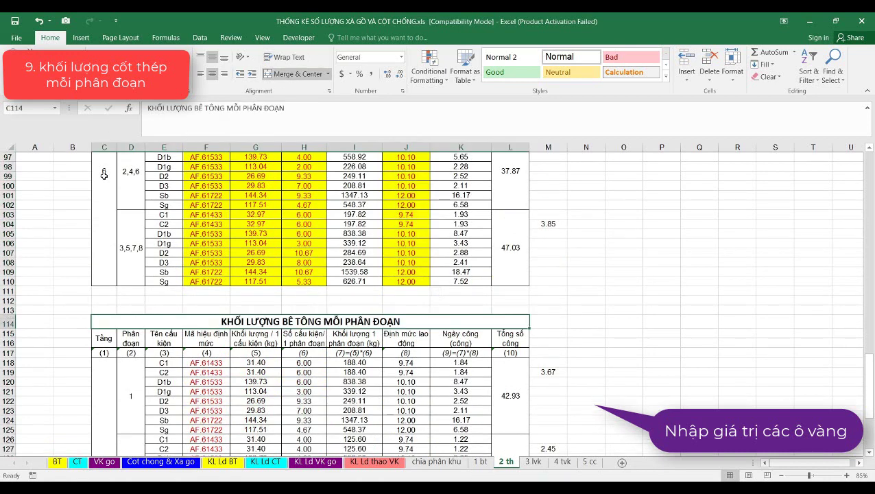
click(317, 332)
scroll(207, 299, down, 4)
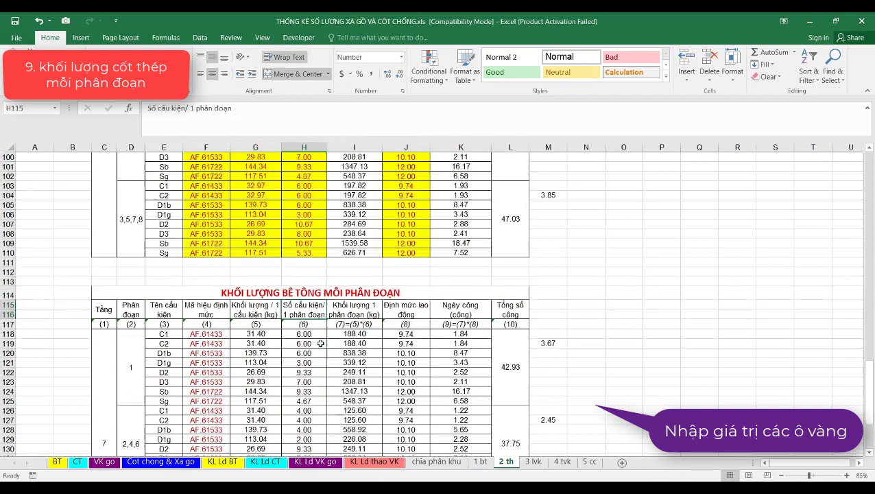
drag(196, 249, 315, 253)
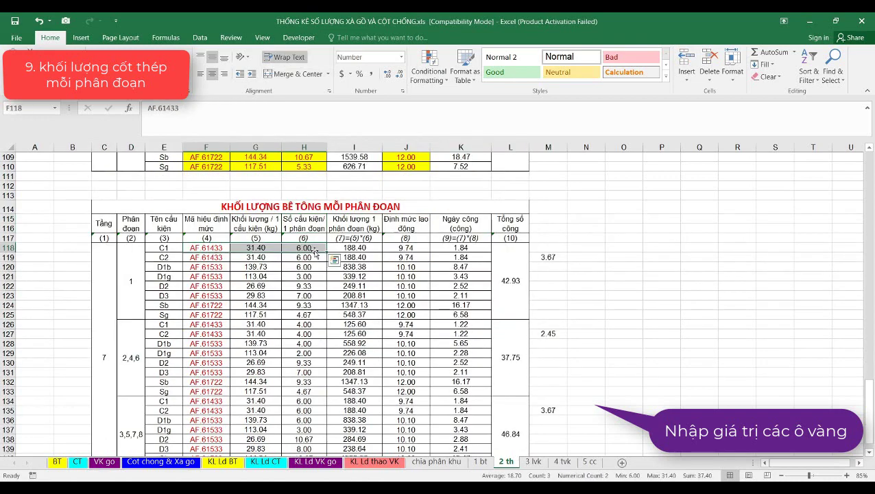
scroll(316, 251, down, 8)
scroll(316, 251, up, 3)
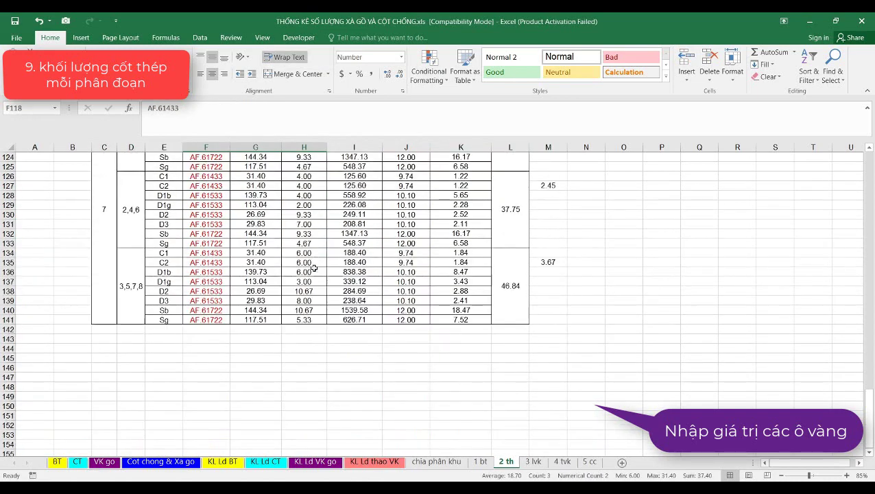
shift+click(305, 319)
scroll(329, 277, up, 7)
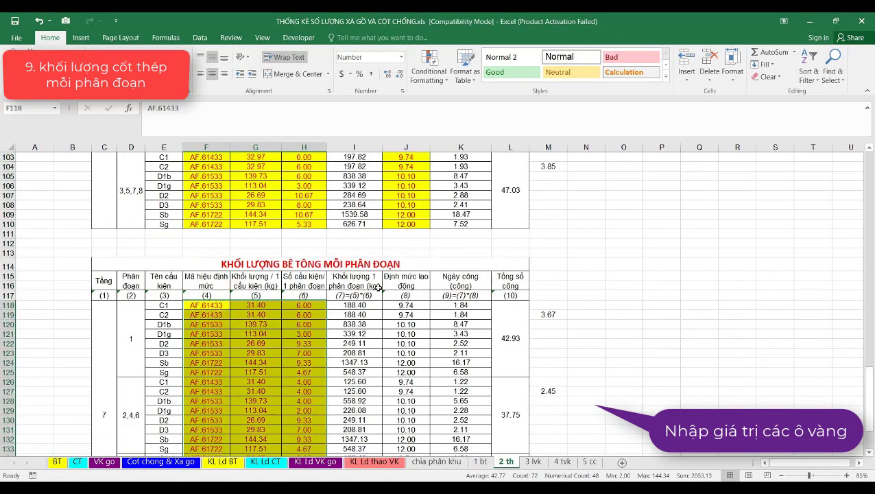
- Select the labour norms J118 through J141
click(403, 306)
scroll(402, 306, down, 1)
scroll(402, 305, down, 5)
shift+click(413, 348)
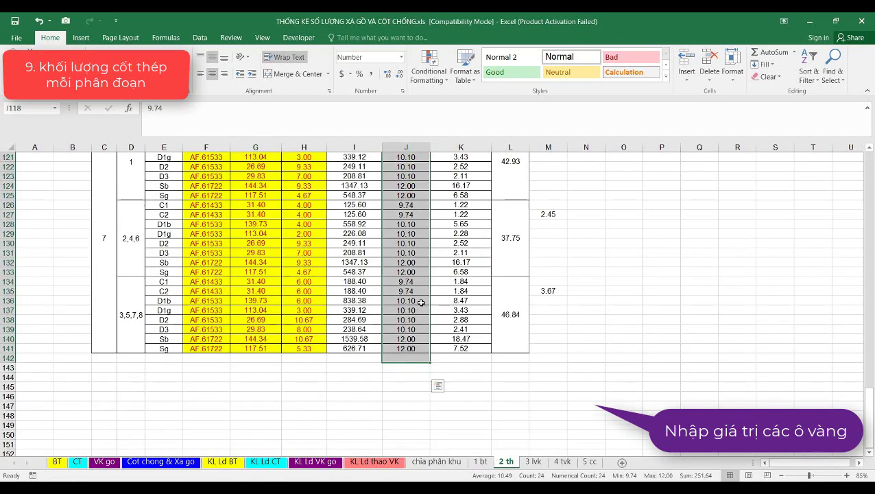
click(406, 348)
scroll(407, 347, up, 5)
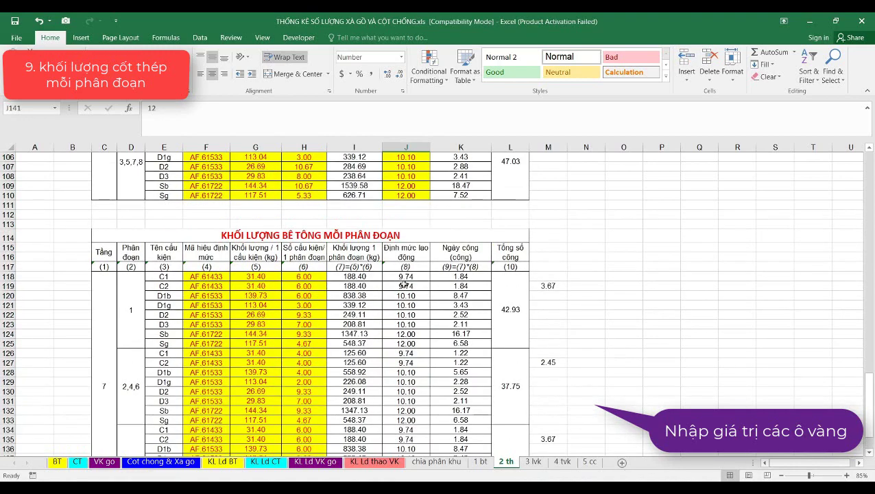
shift+click(406, 276)
scroll(406, 276, down, 7)
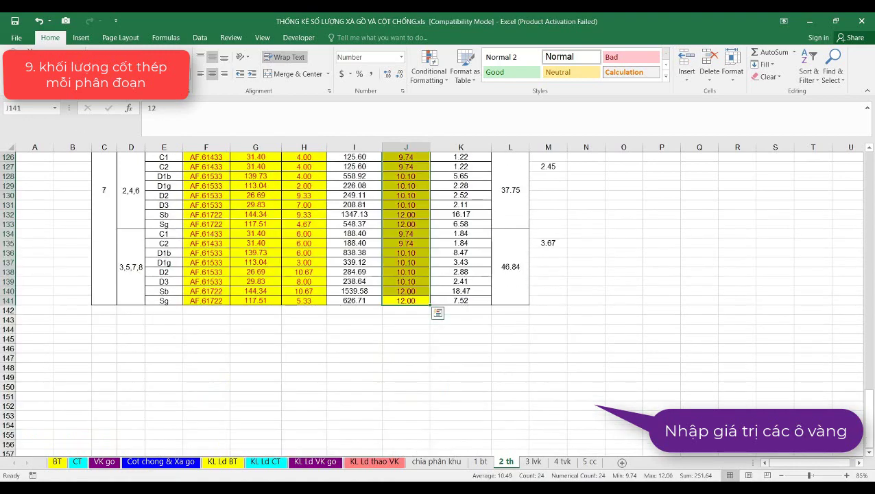
scroll(251, 214, up, 1)
scroll(251, 215, up, 6)
click(357, 232)
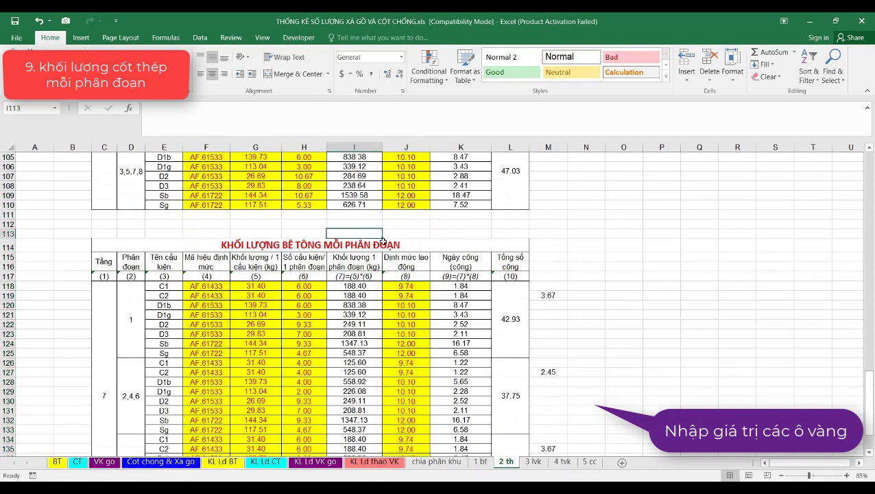
- Apply All Borders to the C114 title, then switch to the 3 lvk sheet
click(180, 244)
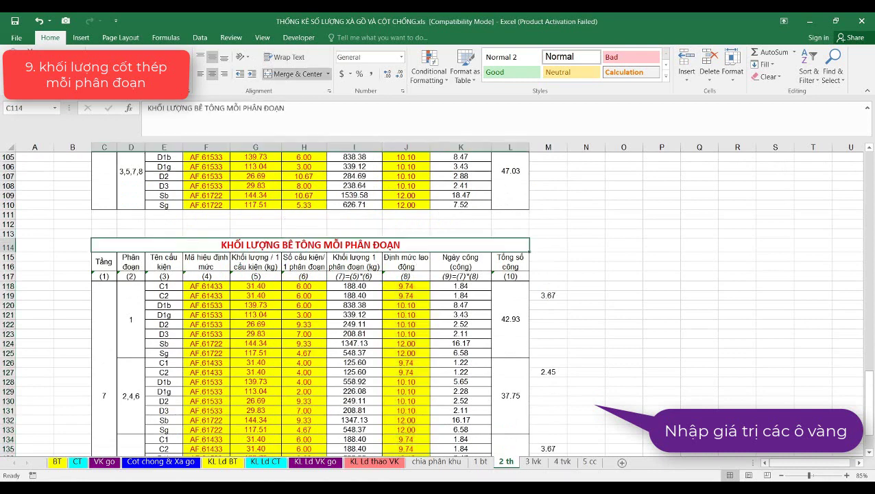
click(145, 73)
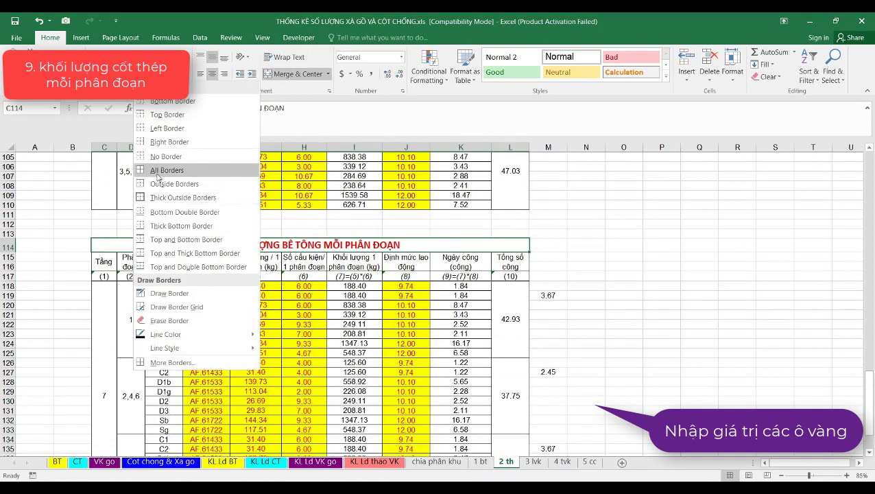
click(184, 170)
click(446, 224)
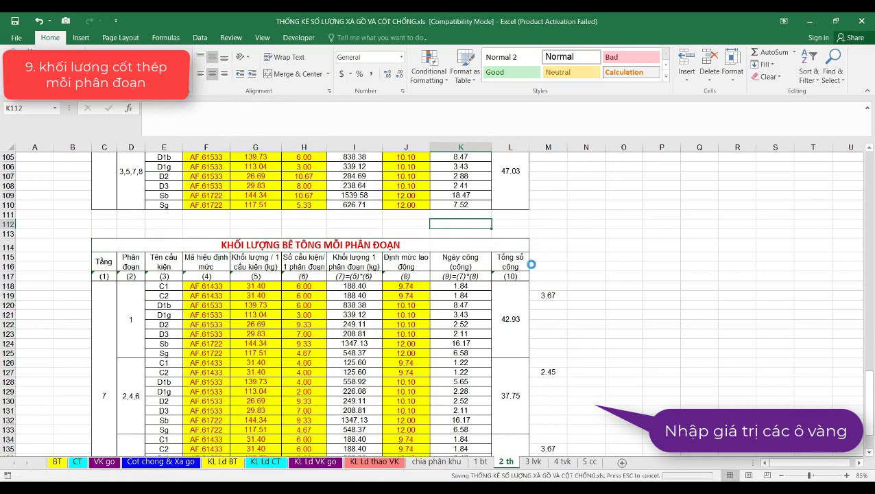
click(532, 462)
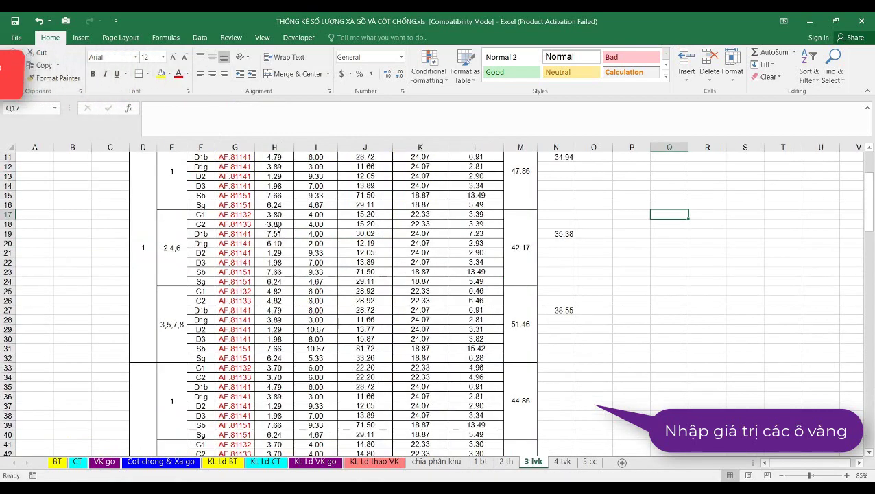
- Select the input cells G9:I56, undoing an accidental font enlargement
scroll(281, 241, up, 3)
click(275, 197)
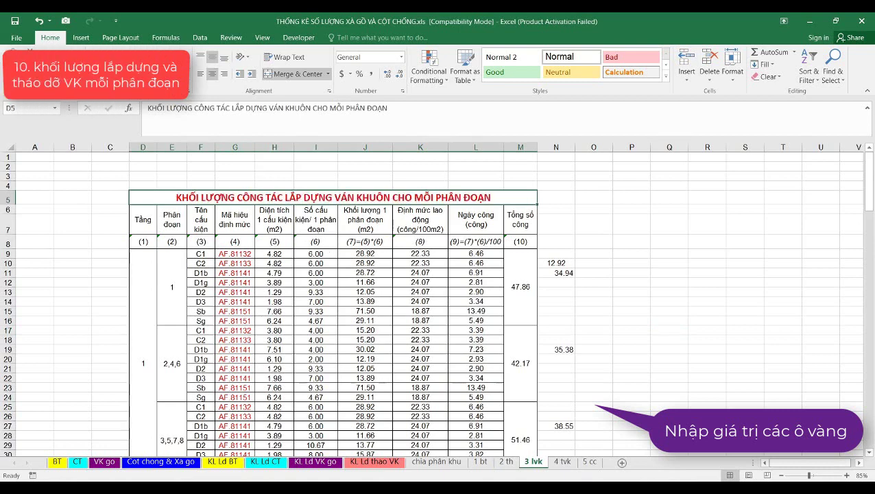
click(281, 271)
drag(240, 255, 302, 254)
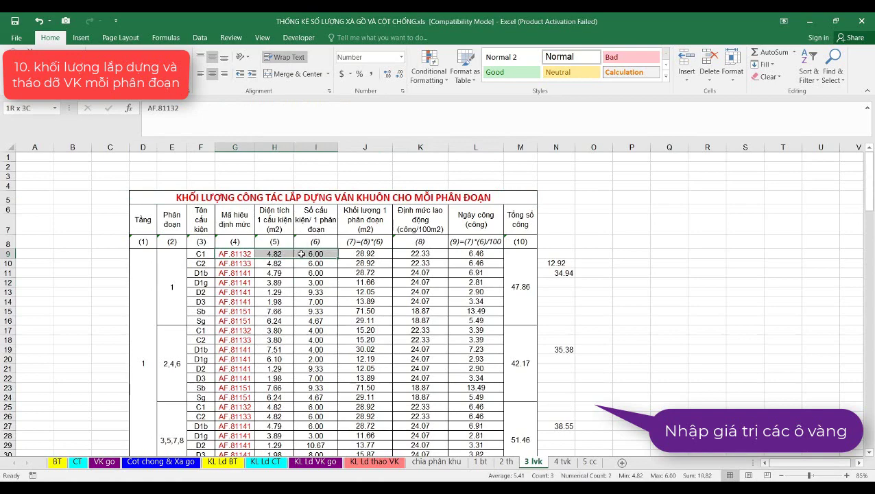
scroll(301, 253, down, 10)
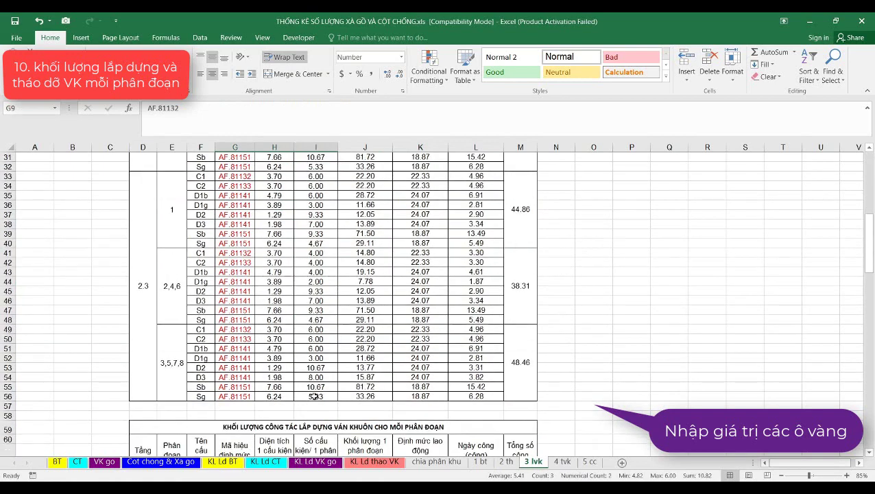
shift+click(314, 395)
scroll(432, 302, up, 10)
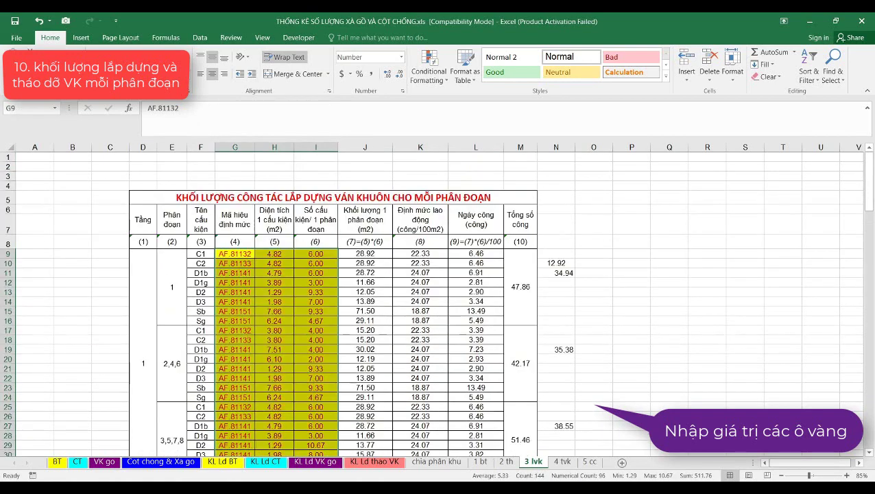
key(ctrl+shift+period)
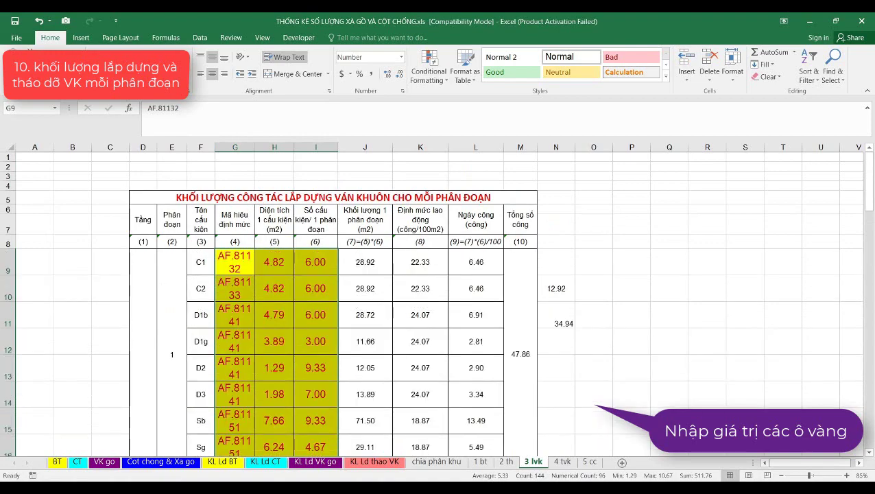
key(ctrl+z)
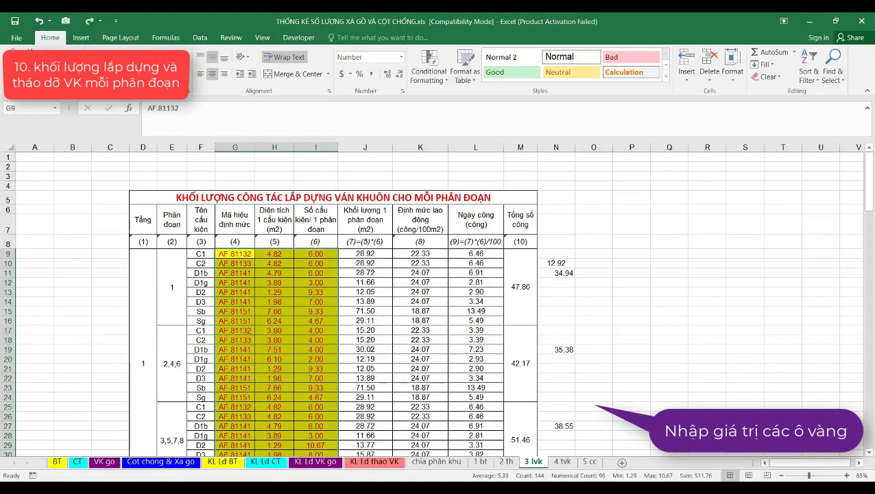
- Give the labour norms K9:K56 yellow fill and red text
click(415, 254)
scroll(421, 302, down, 10)
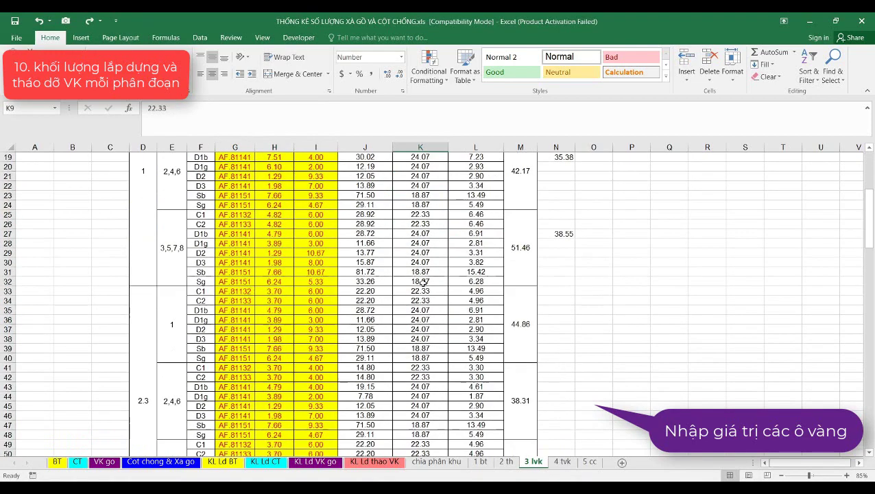
shift+click(420, 393)
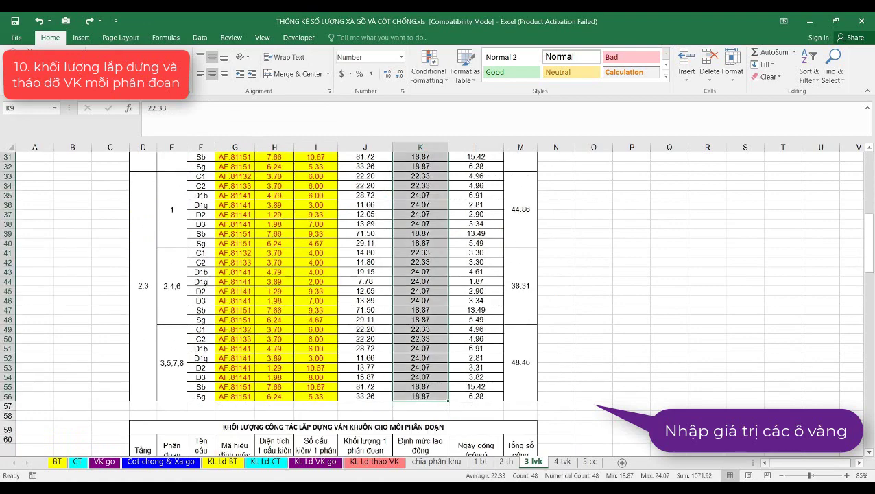
key(ctrl+shift+period)
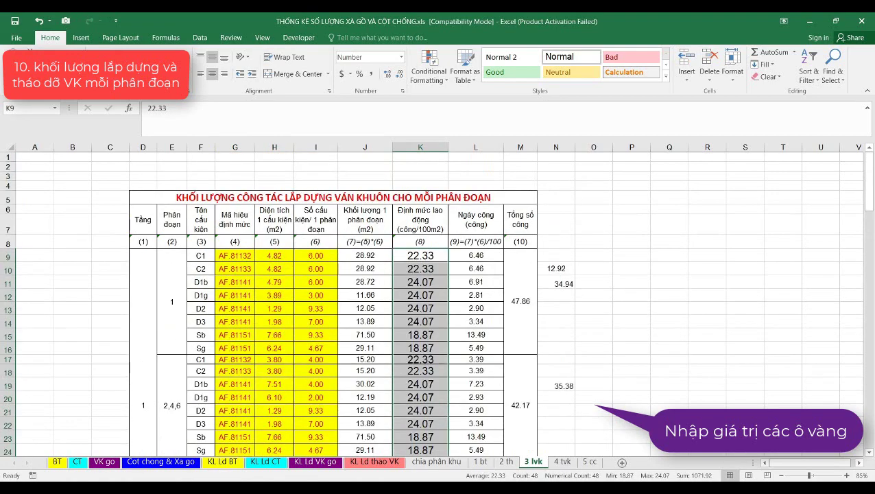
key(ctrl+z)
key(alt+h)
key(h)
key(Return)
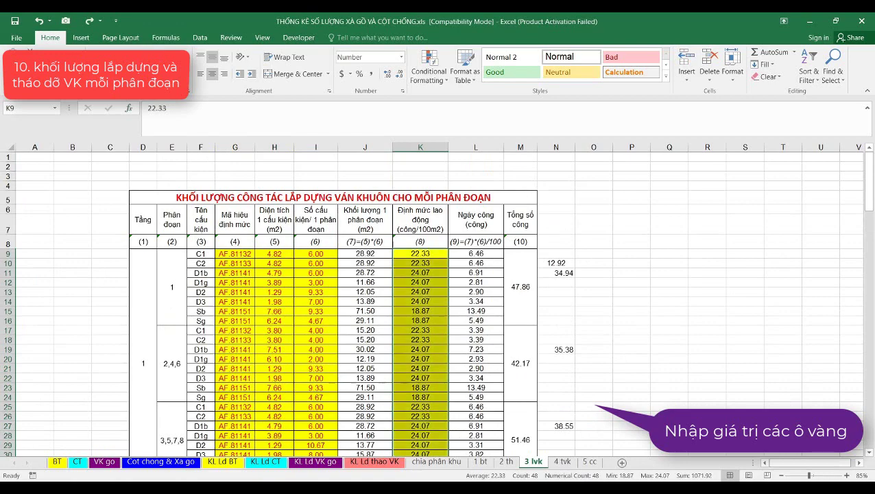
key(alt+h)
key(h)
key(Return)
- Scroll down and select the second formwork table's title
scroll(368, 231, down, 8)
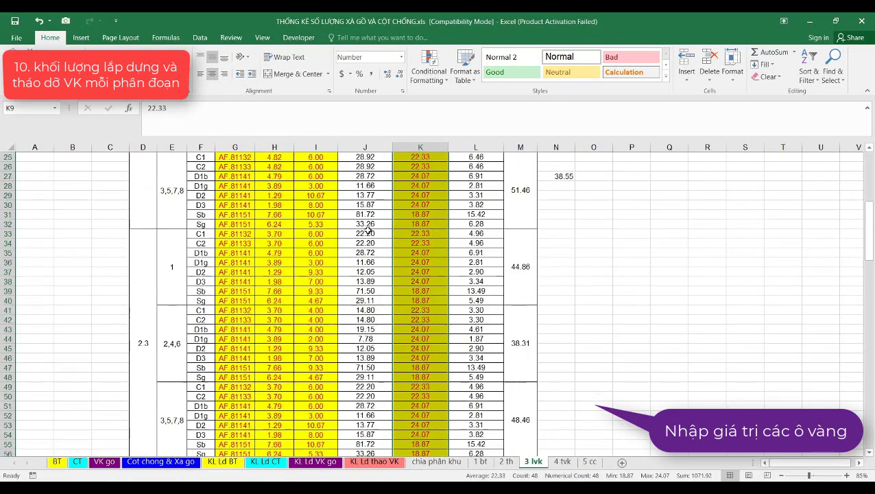
scroll(368, 231, down, 7)
click(336, 281)
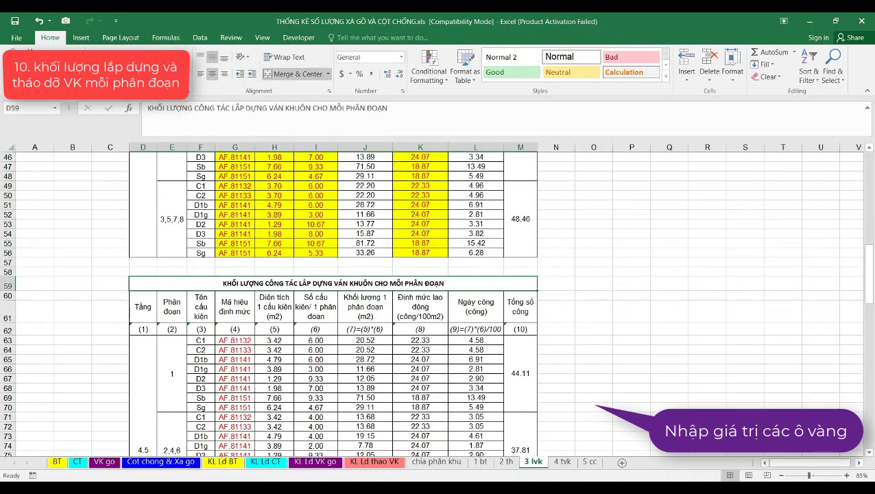
- Enlarge the second 3 lvk table title in D59 and make it red
key(alt+h)
key(f)
key(g)
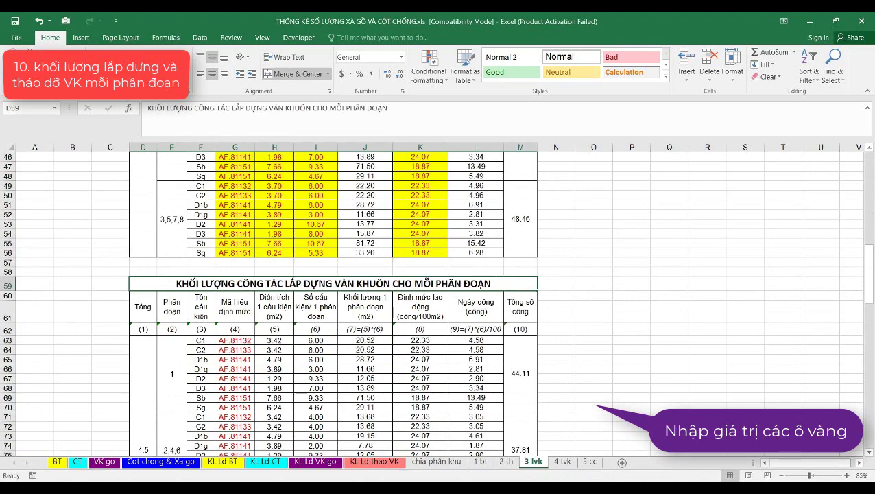
click(179, 74)
- Select the second table's G63:I110 input cells for the yellow fill
drag(237, 340, 315, 340)
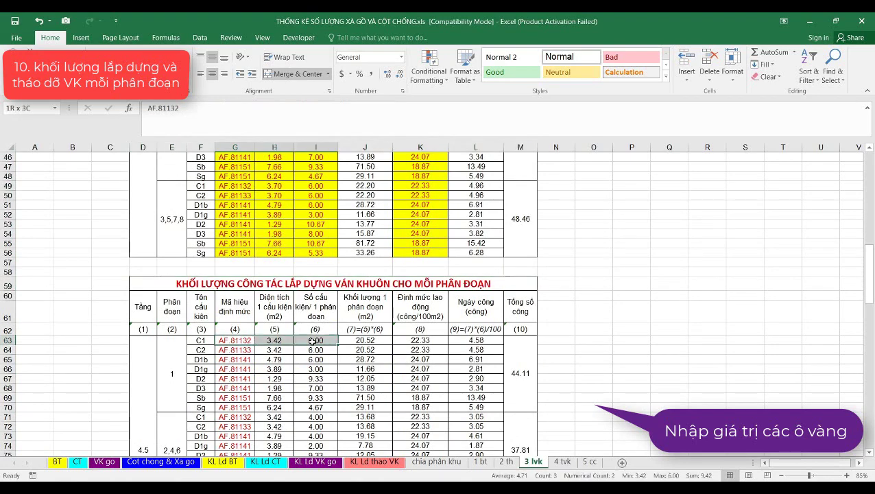
scroll(317, 341, down, 1)
scroll(317, 341, down, 8)
scroll(317, 350, down, 4)
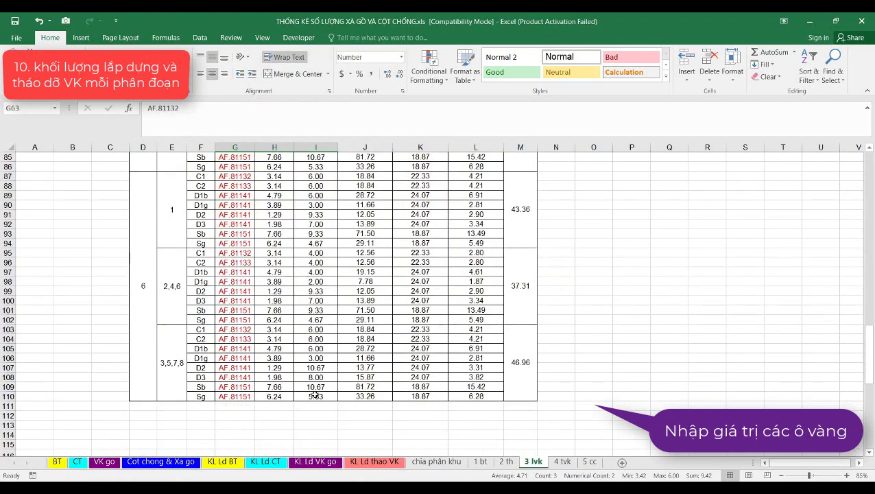
shift+click(314, 395)
scroll(315, 295, up, 12)
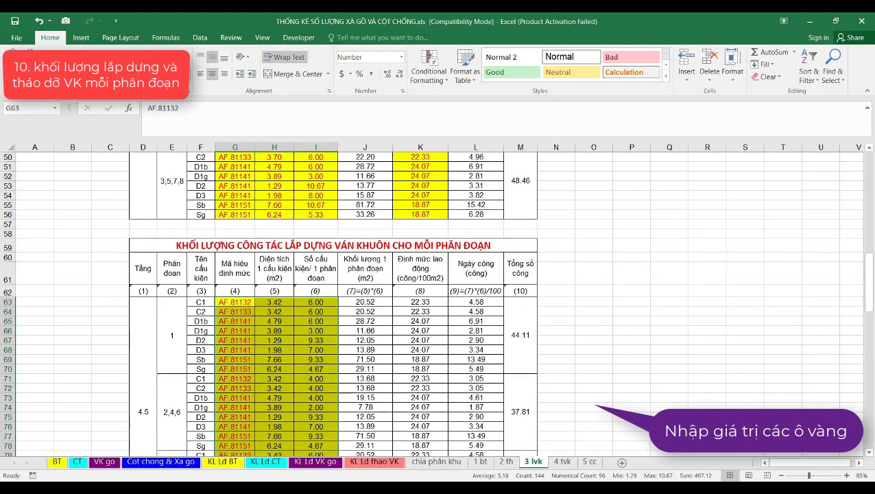
scroll(316, 295, up, 1)
scroll(316, 295, up, 7)
scroll(315, 295, down, 10)
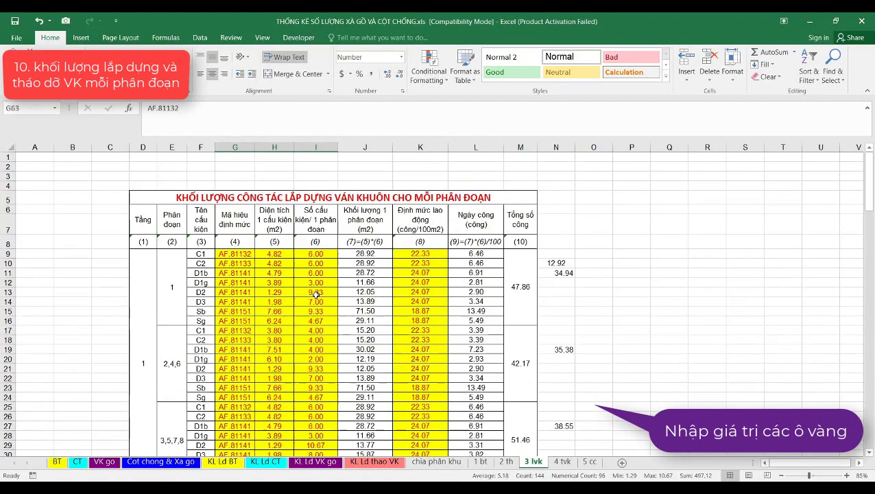
scroll(317, 297, up, 6)
scroll(318, 298, down, 4)
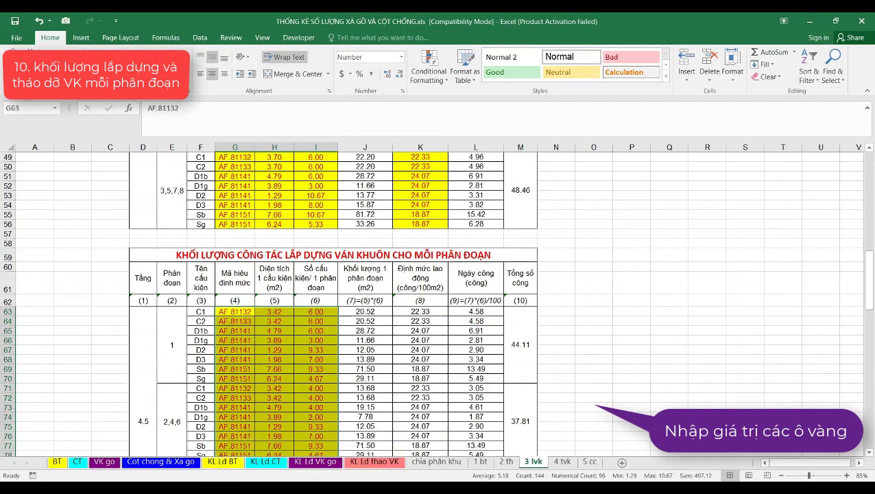
- Fill the K63:K110 norm cells yellow, then switch to sheet 4 tvk
click(425, 311)
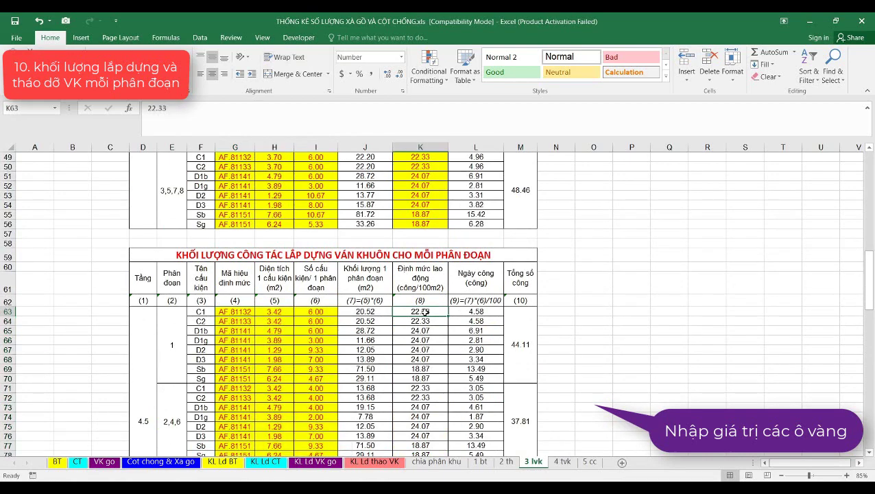
scroll(450, 387, down, 1)
scroll(449, 387, down, 10)
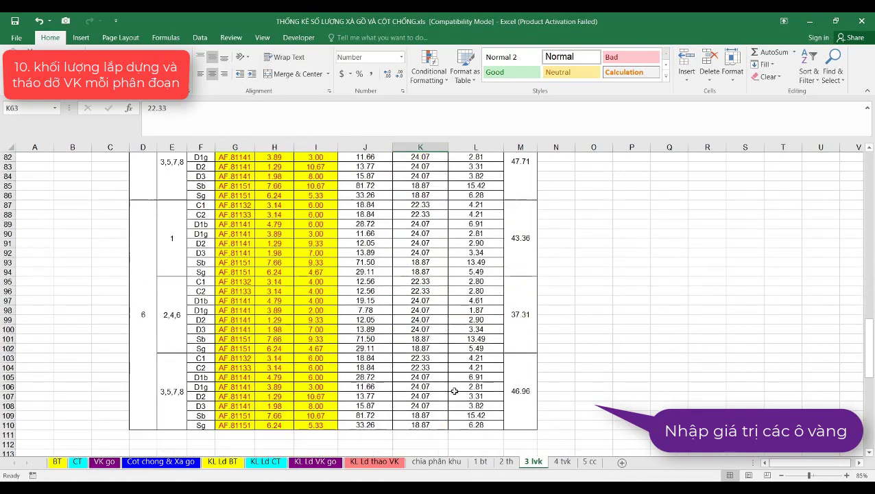
shift+click(422, 425)
click(161, 74)
scroll(332, 281, up, 9)
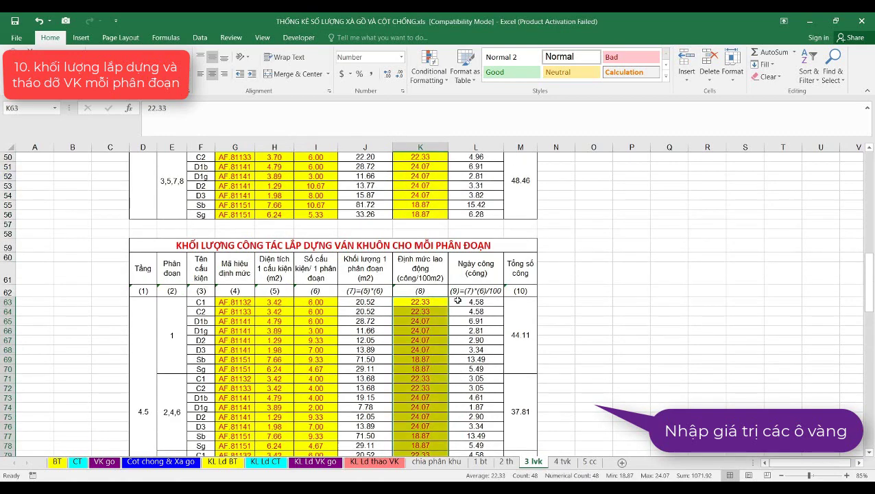
click(457, 301)
scroll(457, 313, up, 8)
scroll(456, 314, up, 5)
click(562, 462)
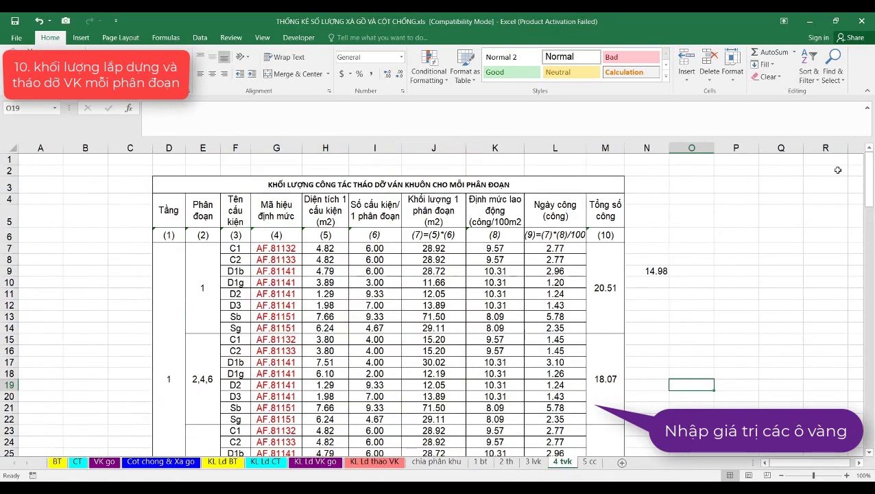
- Fill the first table's G7:I54 input cells yellow
drag(873, 175, 873, 408)
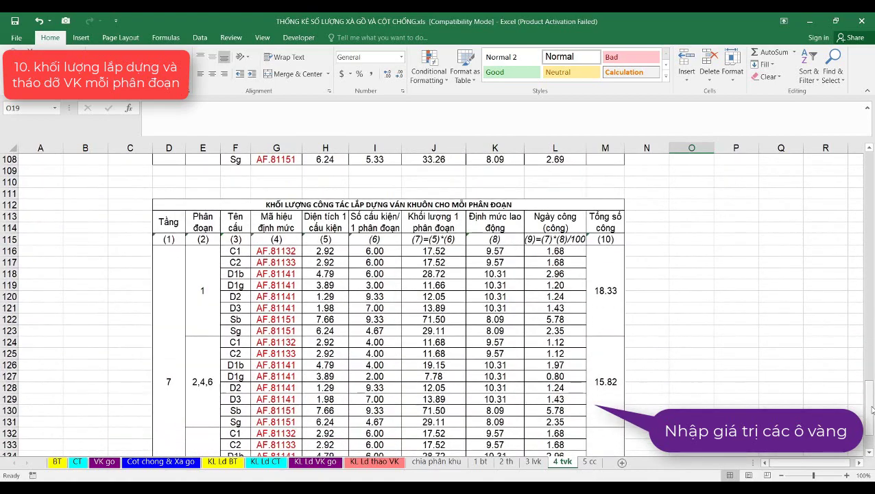
mouse_move(869, 420)
mouse_down()
mouse_move(868, 439)
mouse_move(868, 419)
mouse_up()
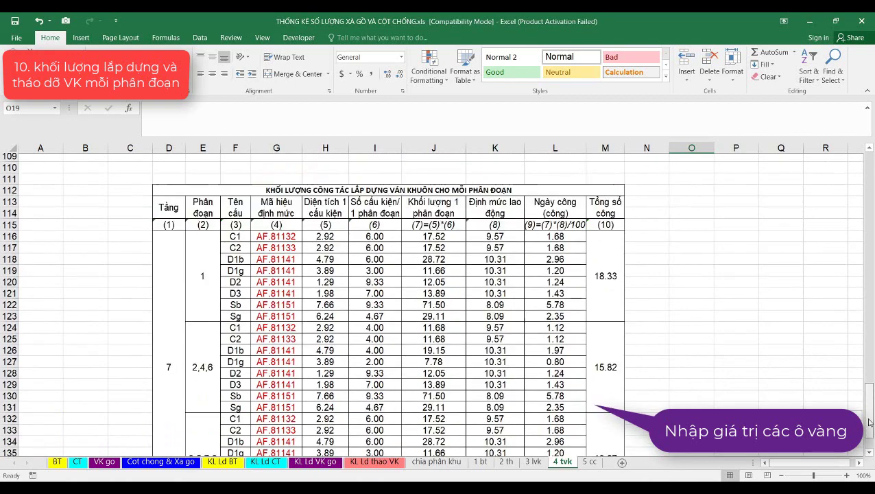
click(274, 240)
drag(869, 387, 873, 128)
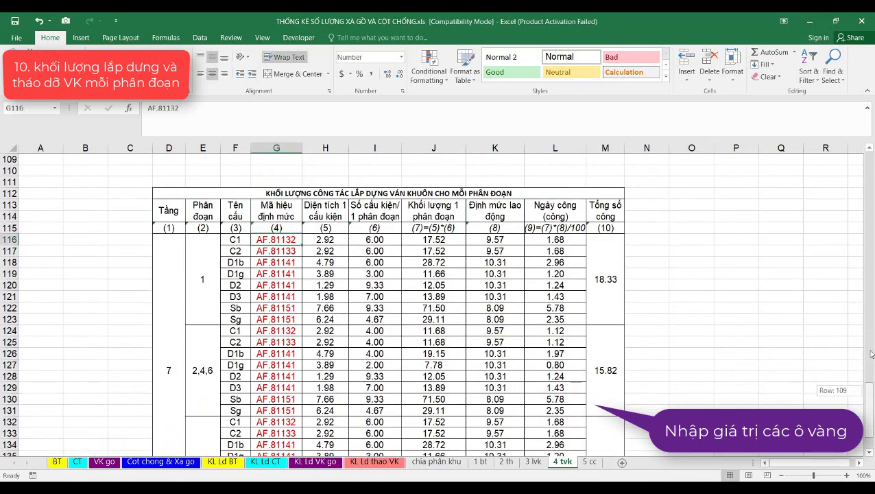
drag(296, 247, 366, 249)
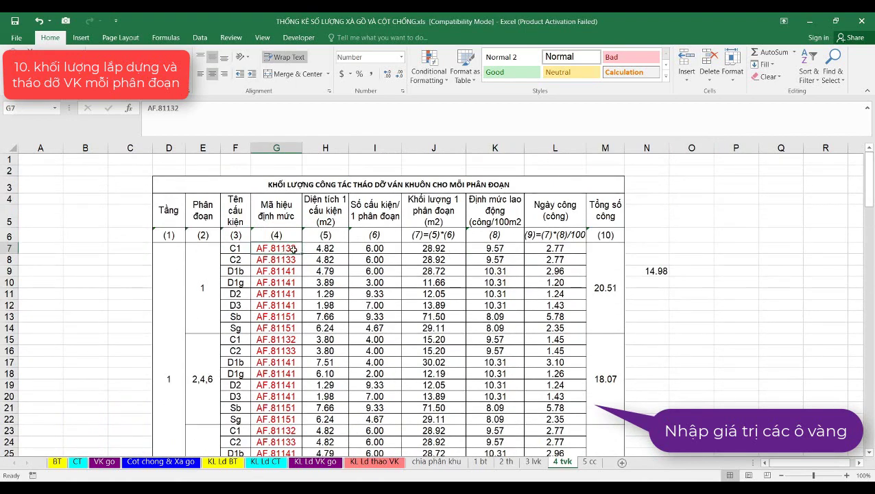
scroll(365, 251, down, 5)
scroll(366, 251, down, 5)
scroll(366, 250, down, 3)
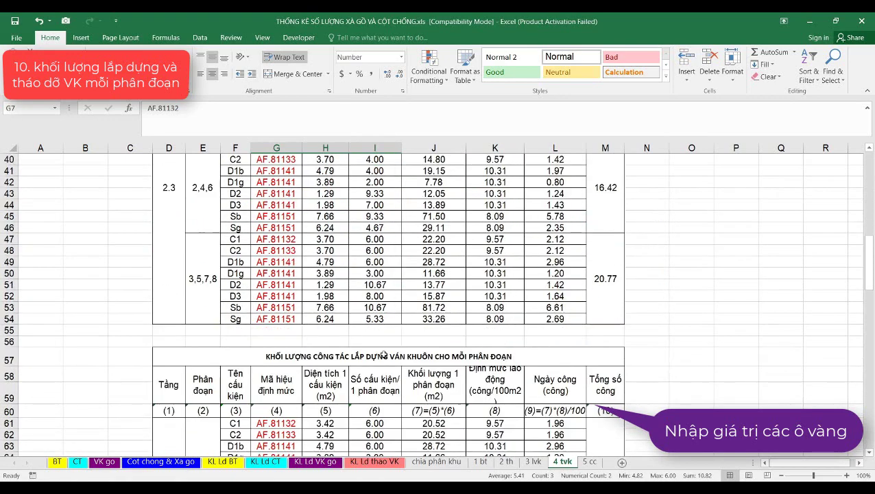
shift+click(375, 319)
scroll(407, 346, up, 13)
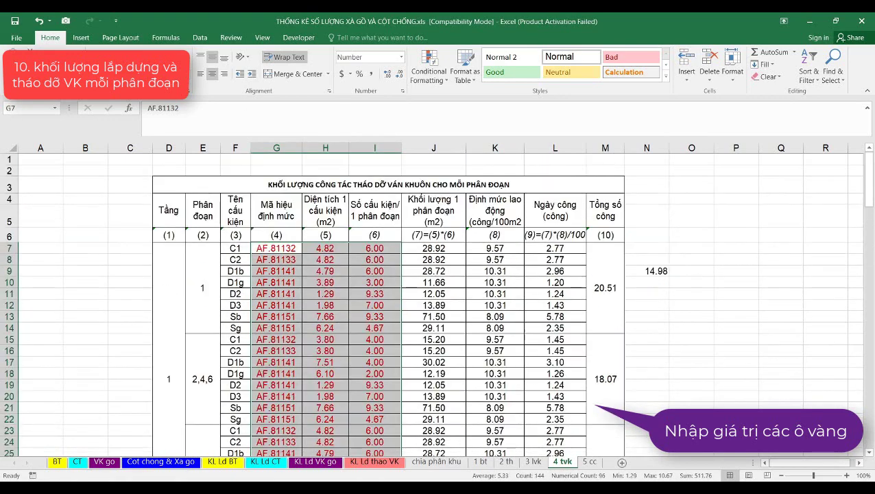
click(501, 248)
- Fill the K7:K54 labour norm cells yellow too, then select the D3 title
scroll(504, 269, down, 7)
scroll(504, 269, down, 4)
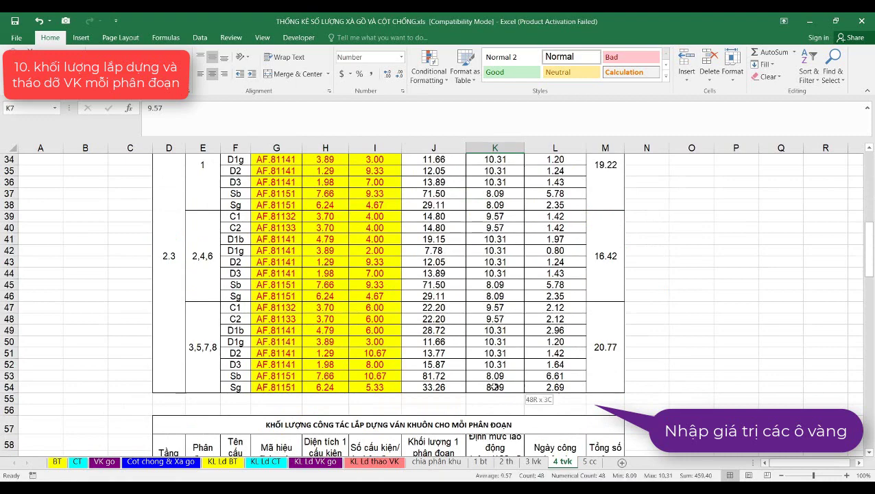
shift+click(508, 387)
key(F4)
scroll(439, 302, up, 11)
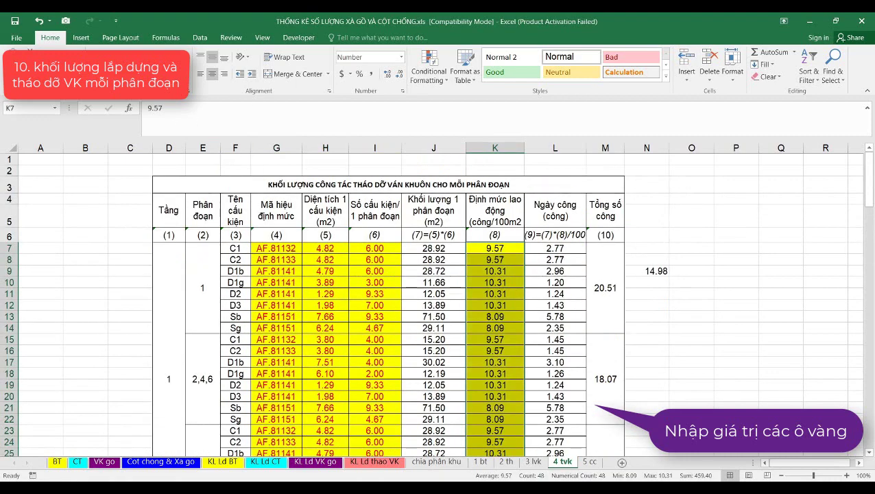
click(480, 293)
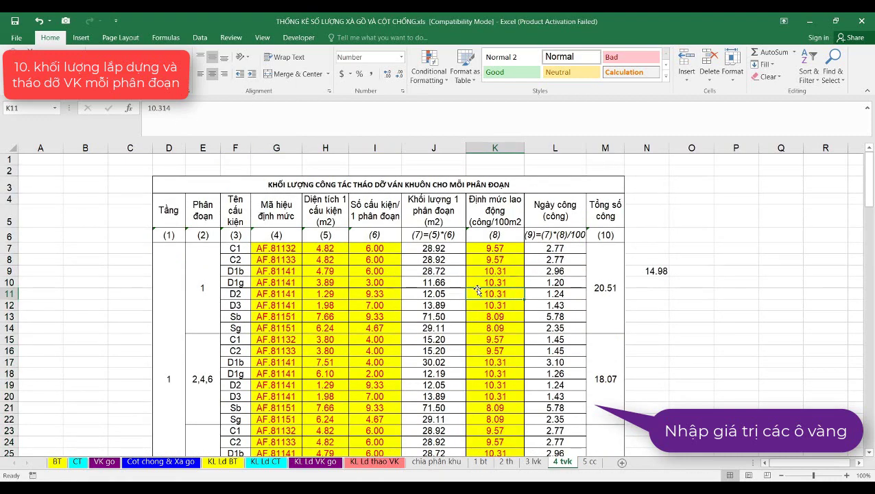
scroll(478, 290, down, 5)
scroll(478, 290, down, 5)
scroll(478, 290, down, 4)
scroll(478, 290, up, 12)
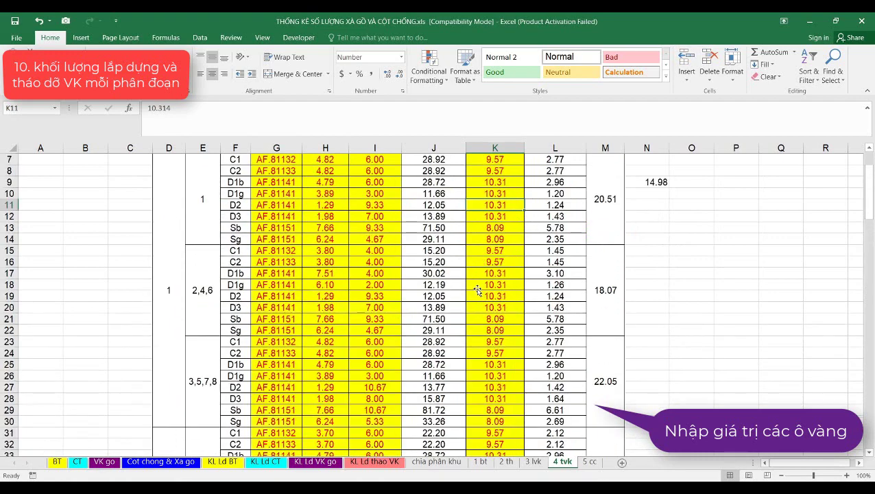
scroll(478, 290, up, 2)
click(385, 183)
click(162, 57)
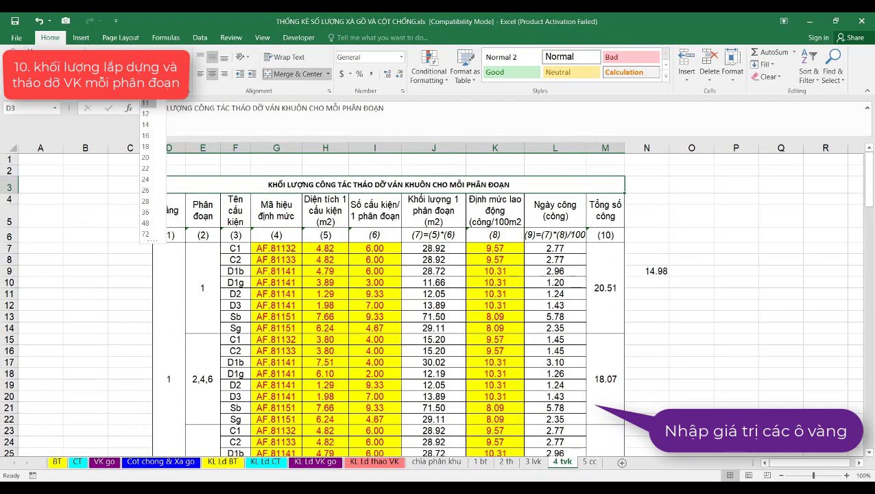
- Set the D3 title to size 16 in red, undoing an accidental yellow fill
click(146, 135)
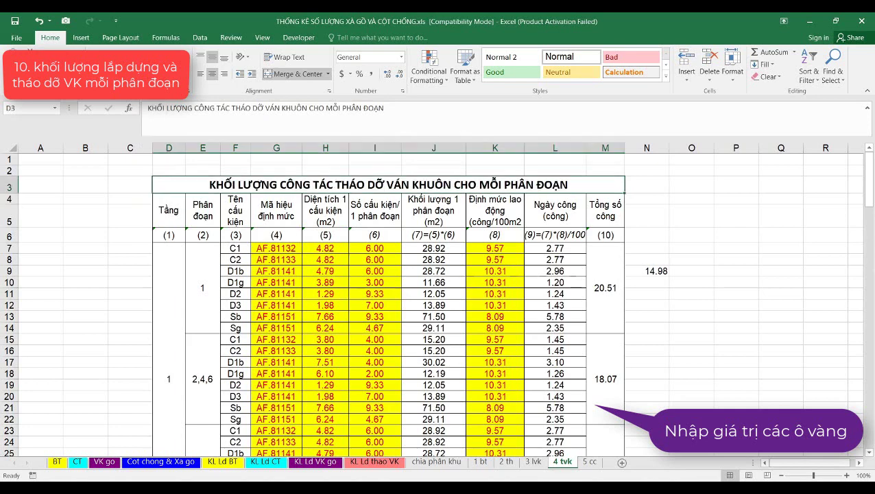
click(168, 73)
click(149, 73)
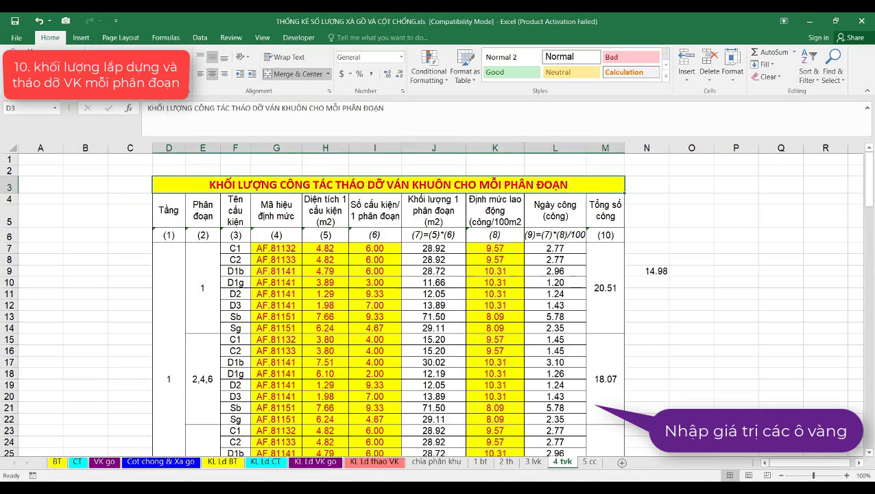
key(ctrl+z)
click(376, 225)
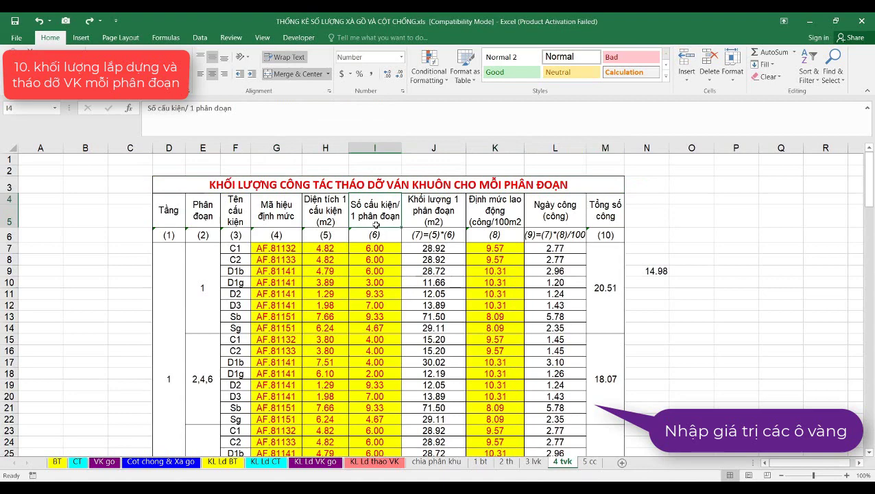
- Enlarge the second table title in D57 and make it red
scroll(376, 225, down, 3)
scroll(371, 225, down, 9)
scroll(364, 225, down, 5)
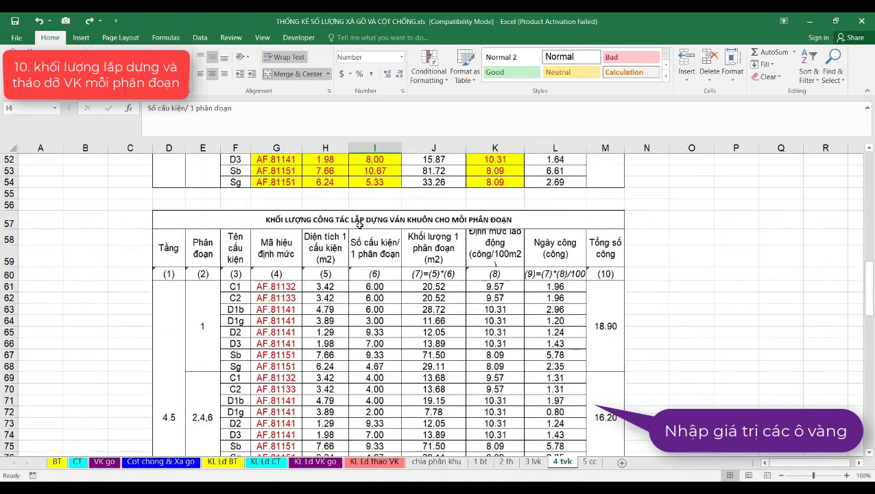
click(360, 222)
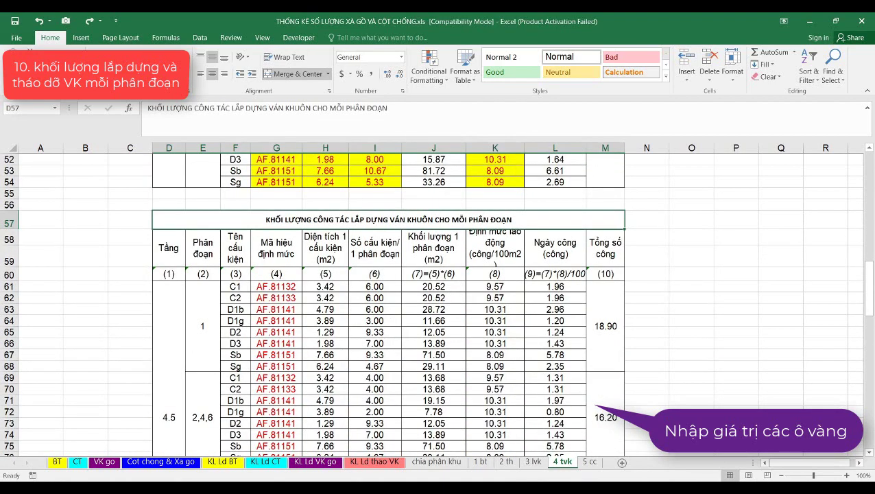
key(ctrl+shift+period)
click(179, 74)
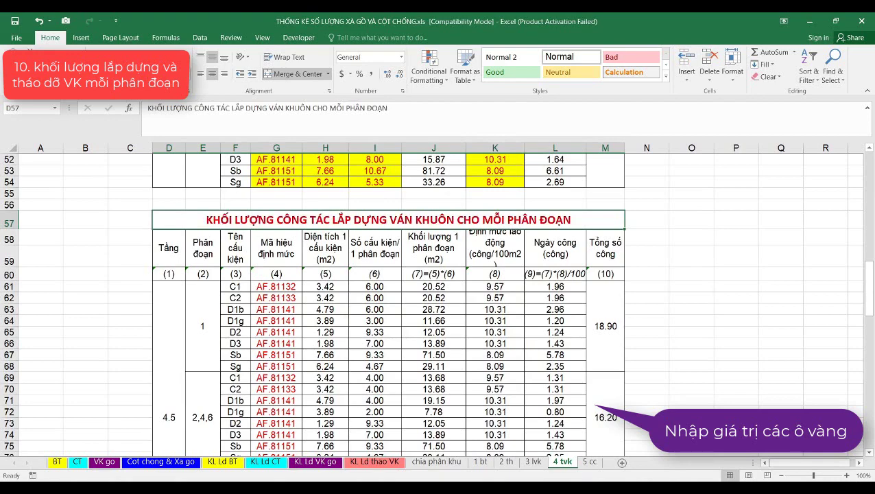
click(350, 277)
- Fill the second table's G61:I108 and K61:K108 input cells yellow
drag(357, 287, 390, 353)
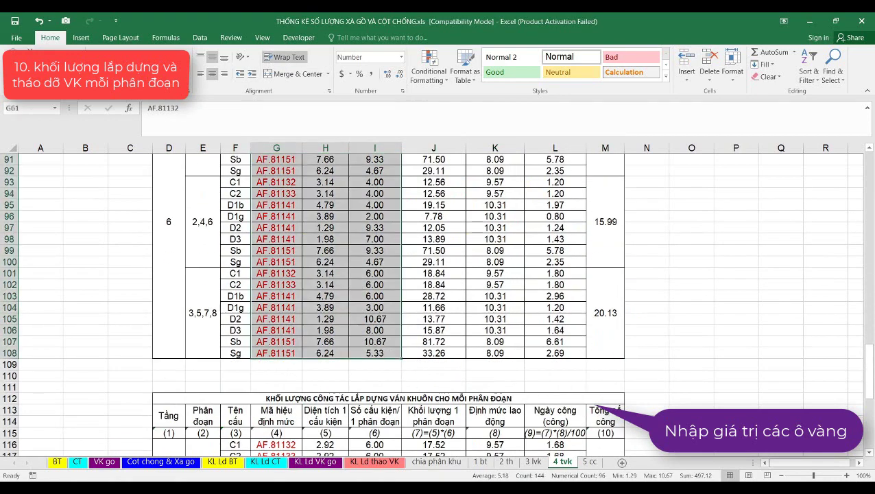
scroll(478, 294, up, 14)
click(494, 309)
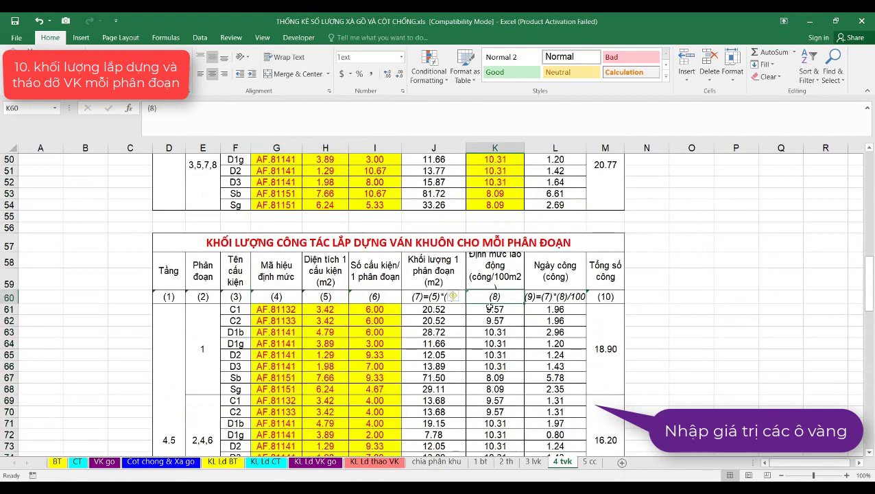
scroll(493, 311, down, 9)
scroll(493, 311, down, 5)
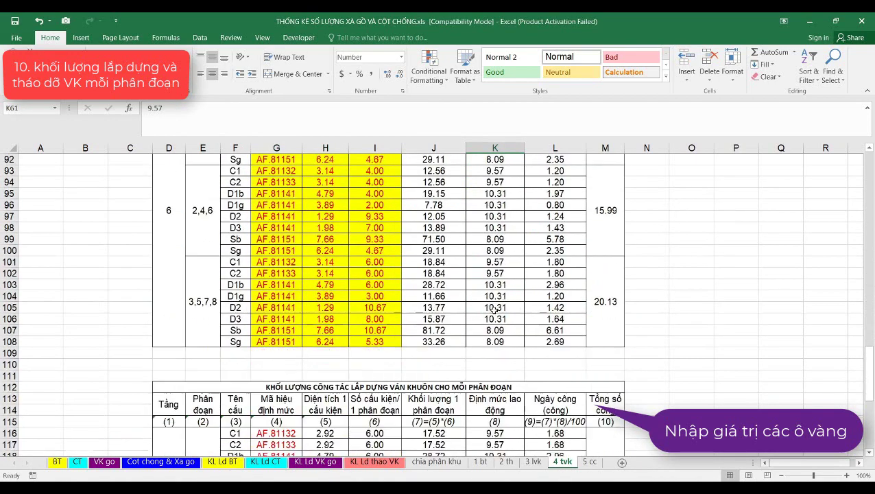
shift+click(493, 341)
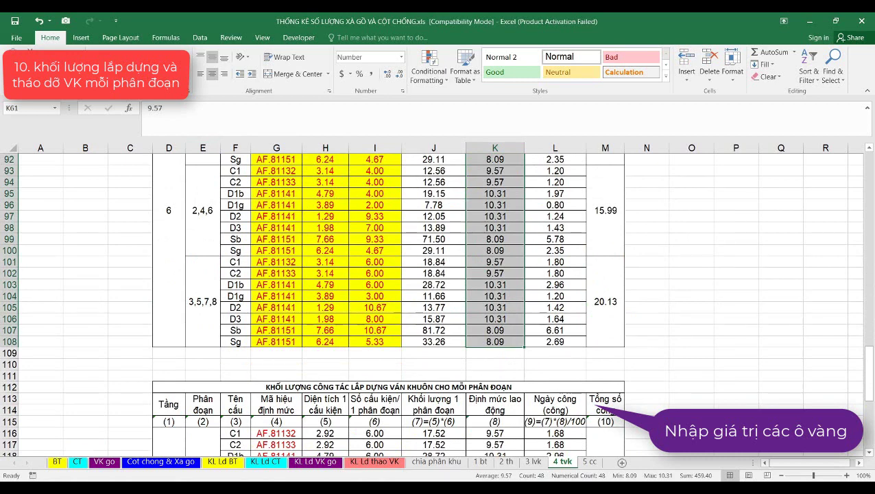
scroll(438, 304, up, 14)
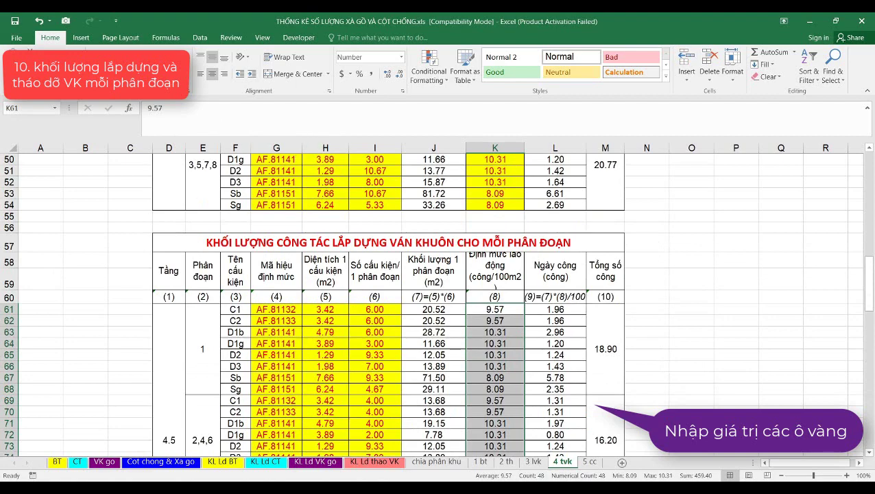
click(156, 74)
- Move down to the third table and select its title D112
scroll(486, 352, down, 8)
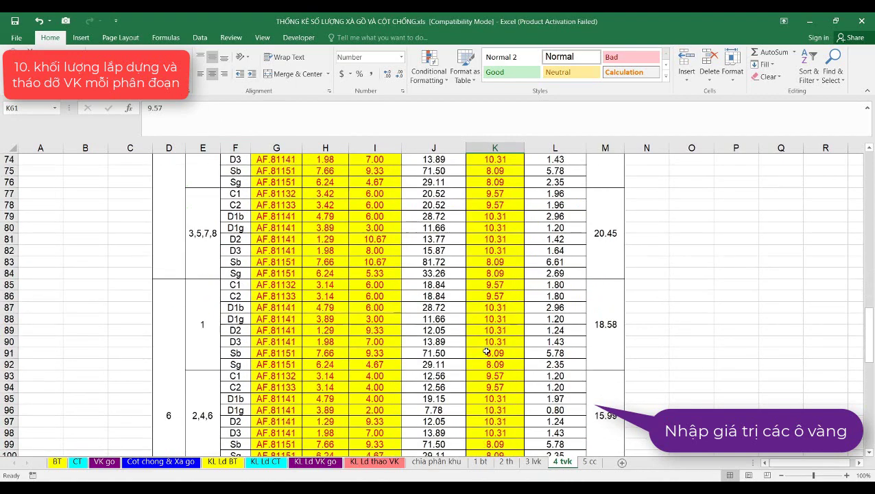
scroll(486, 352, down, 4)
scroll(486, 352, down, 4)
scroll(486, 352, down, 3)
click(289, 215)
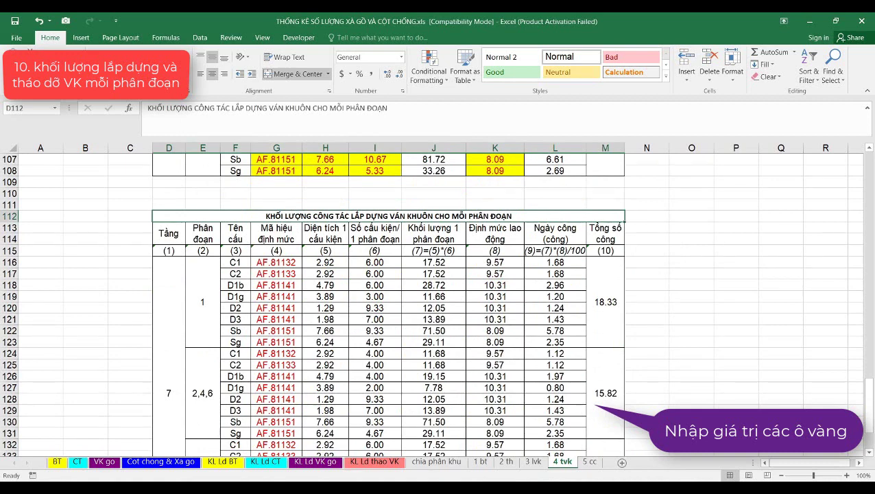
- Enlarge the D112 title font and make it red
key(alt+h)
key(f)
key(g)
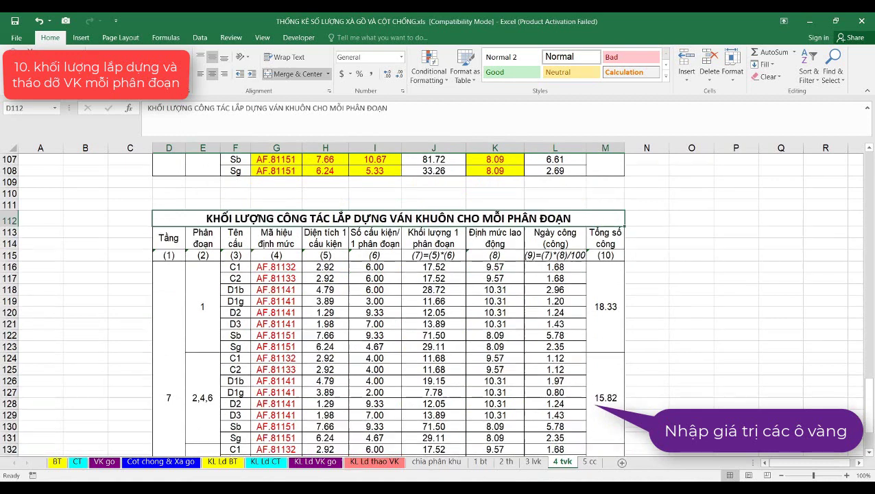
click(182, 73)
- Fill the G116:I139 input cells yellow
drag(270, 267, 364, 268)
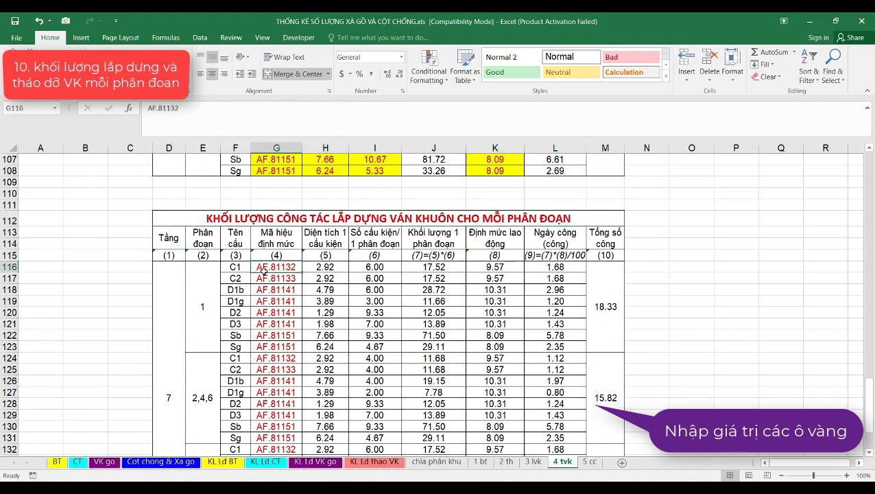
scroll(364, 269, down, 1)
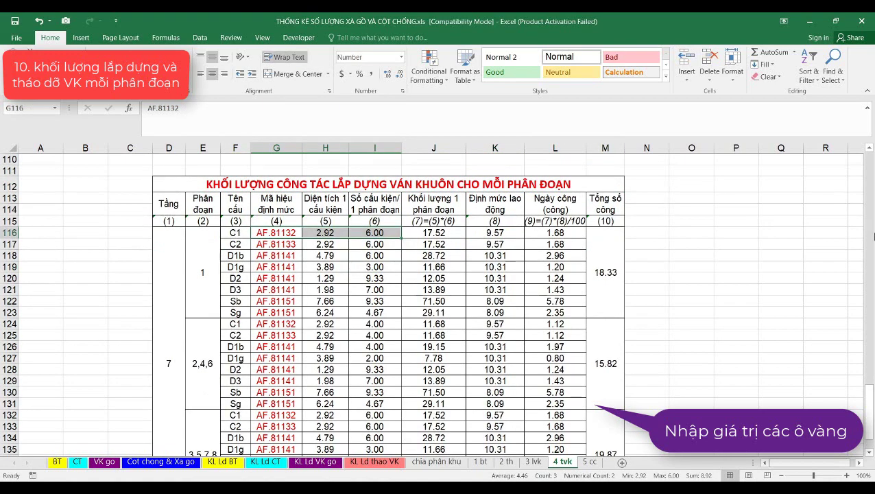
scroll(368, 320, down, 1)
scroll(343, 320, down, 2)
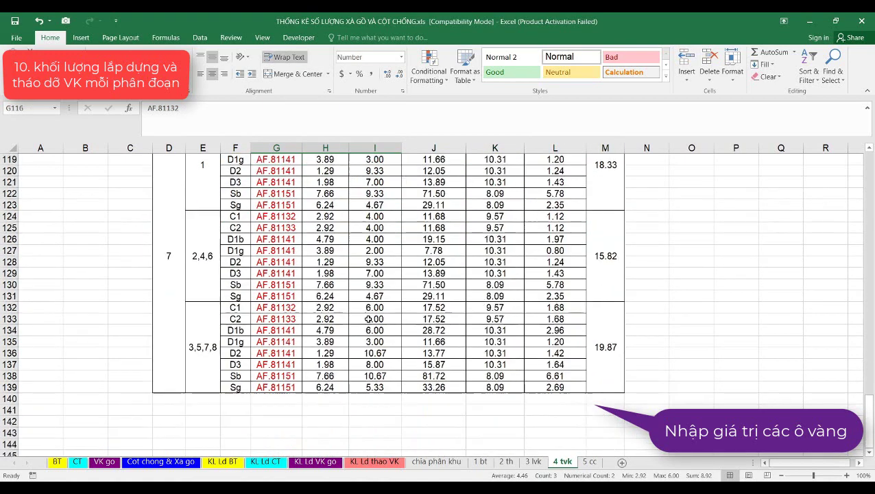
scroll(301, 320, down, 3)
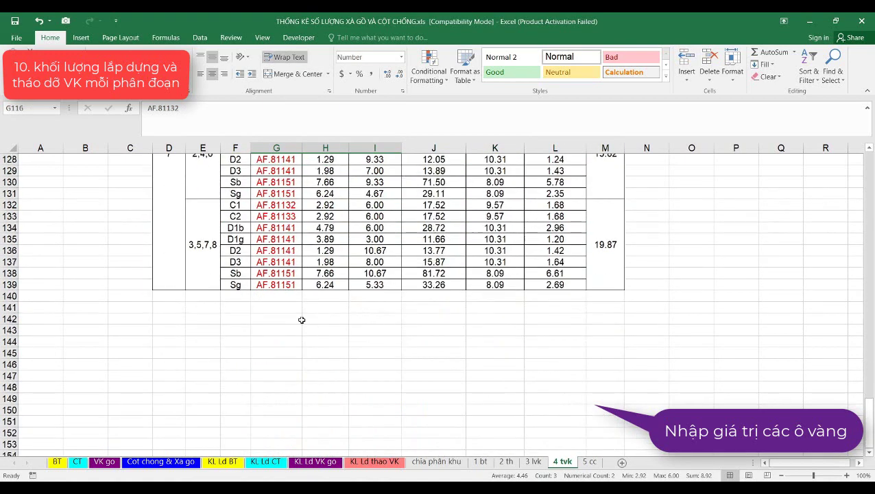
shift+click(380, 283)
scroll(380, 289, up, 5)
key(F4)
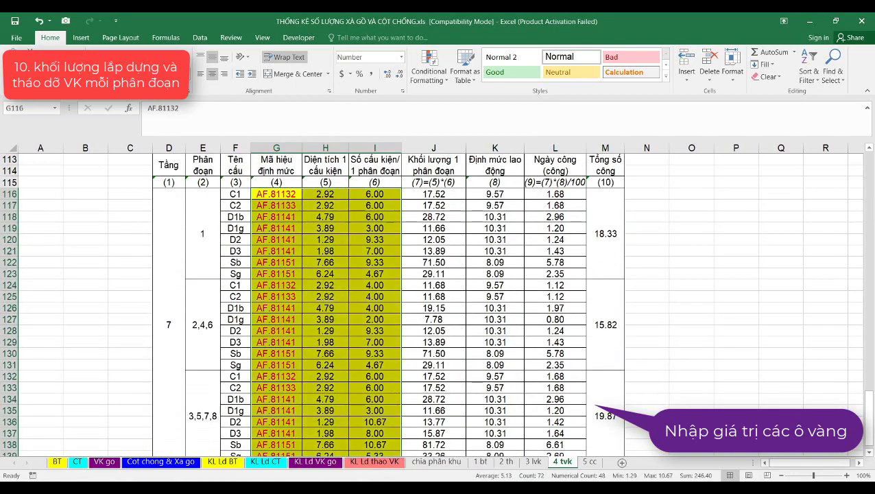
- Fill the K116:K139 norm cells yellow as well
click(501, 192)
scroll(510, 235, down, 3)
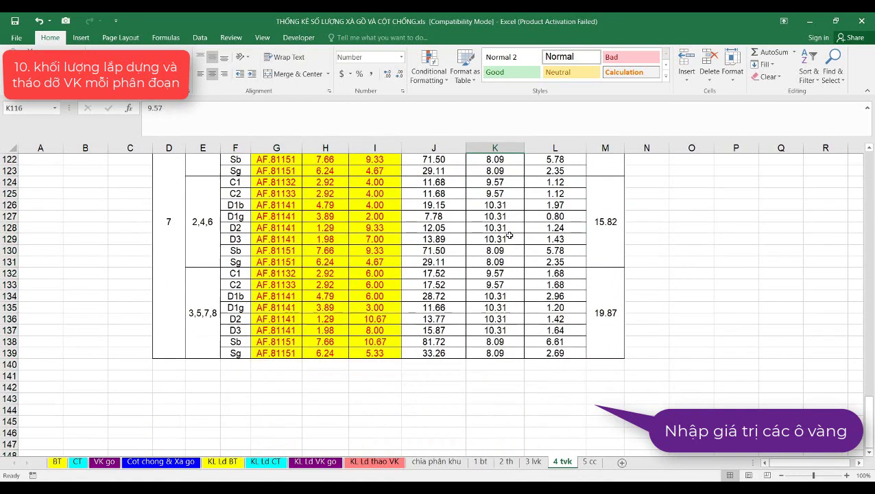
shift+click(497, 352)
scroll(497, 353, up, 6)
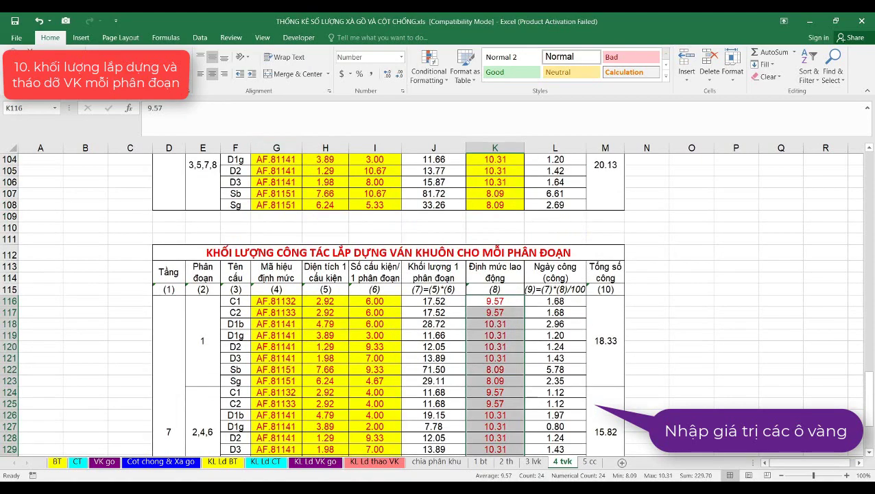
key(F4)
scroll(576, 379, up, 3)
scroll(578, 380, up, 12)
scroll(578, 380, up, 9)
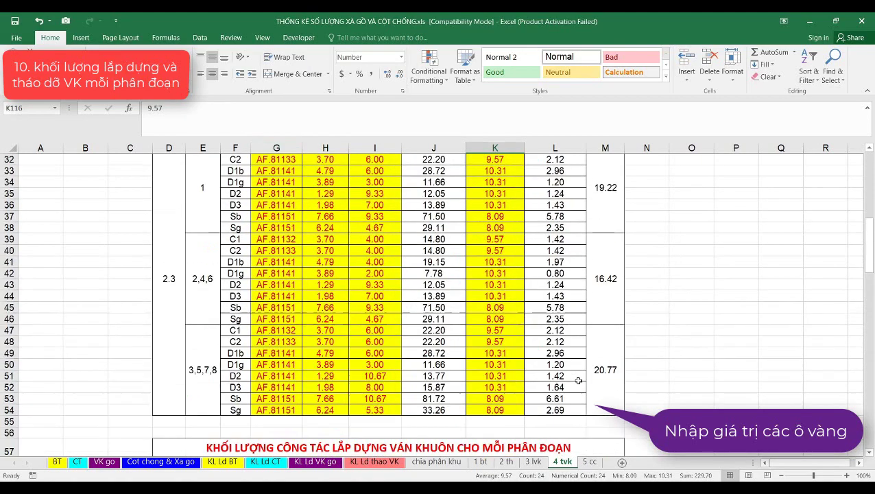
scroll(578, 381, up, 5)
scroll(578, 380, up, 6)
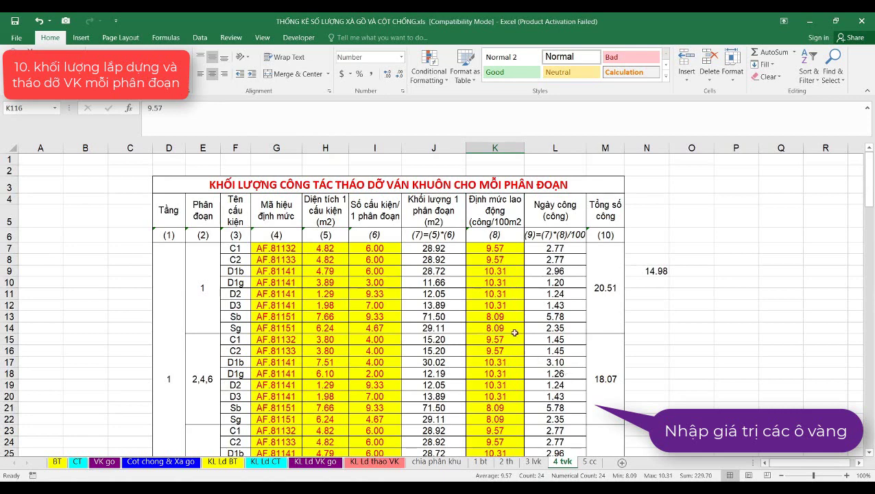
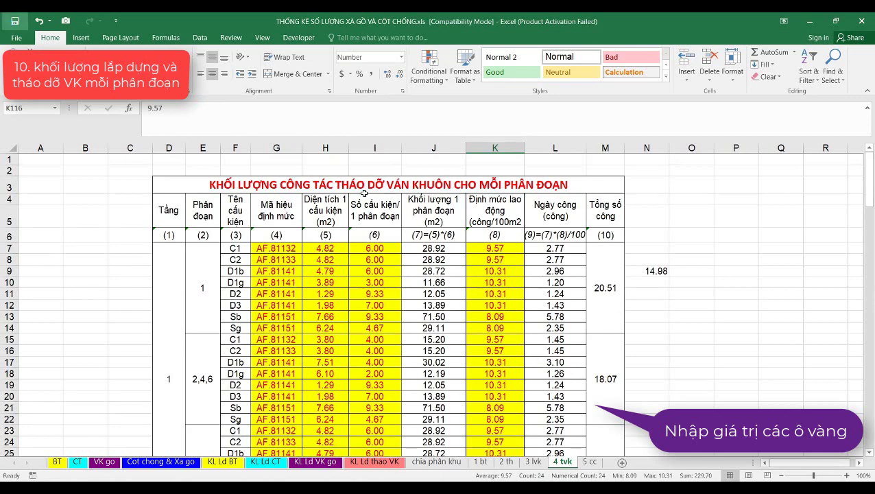
- On the 5 cc sheet, make the Cột chống (G5) and Xà gồ (M5) headers bold red
click(587, 466)
scroll(232, 313, up, 6)
scroll(277, 287, up, 7)
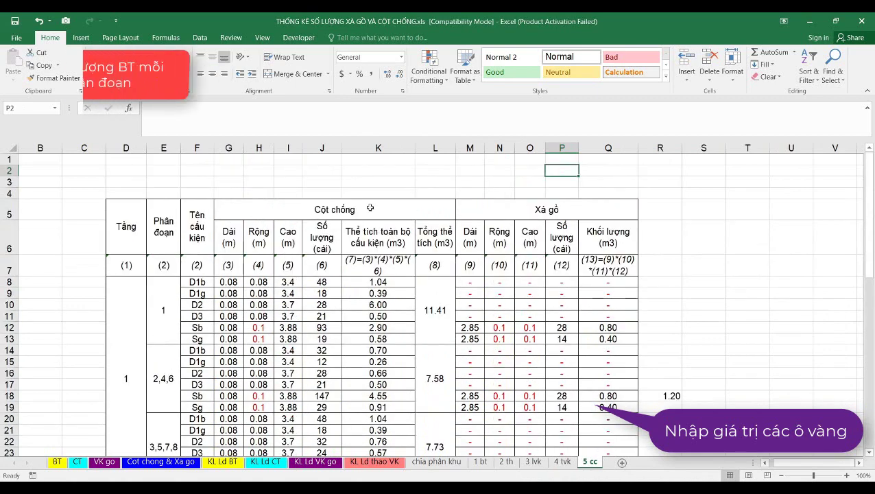
click(289, 204)
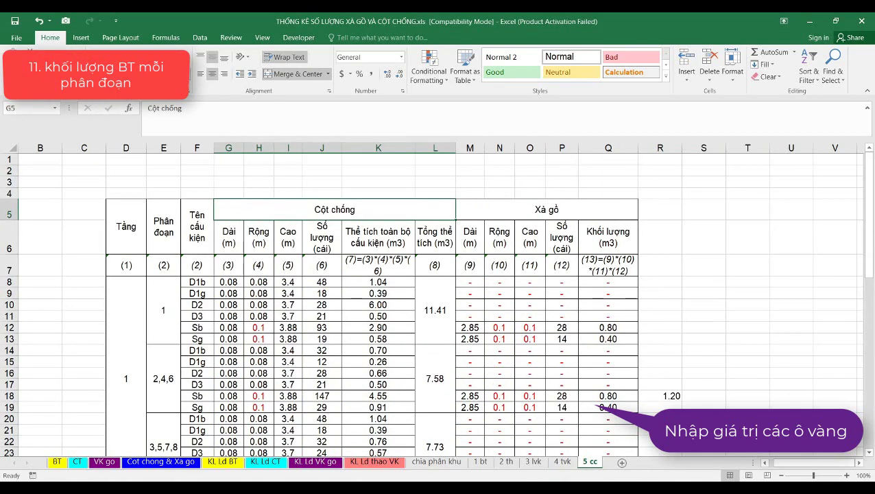
click(542, 210)
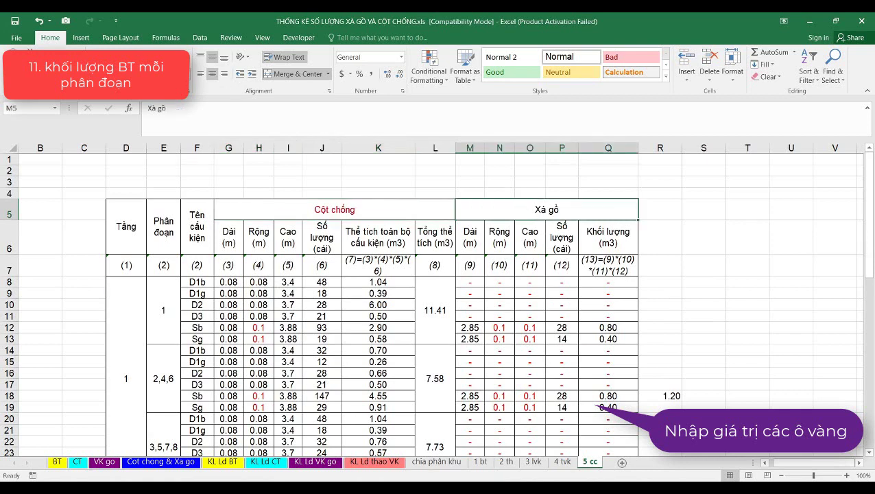
key(ctrl+b)
click(321, 199)
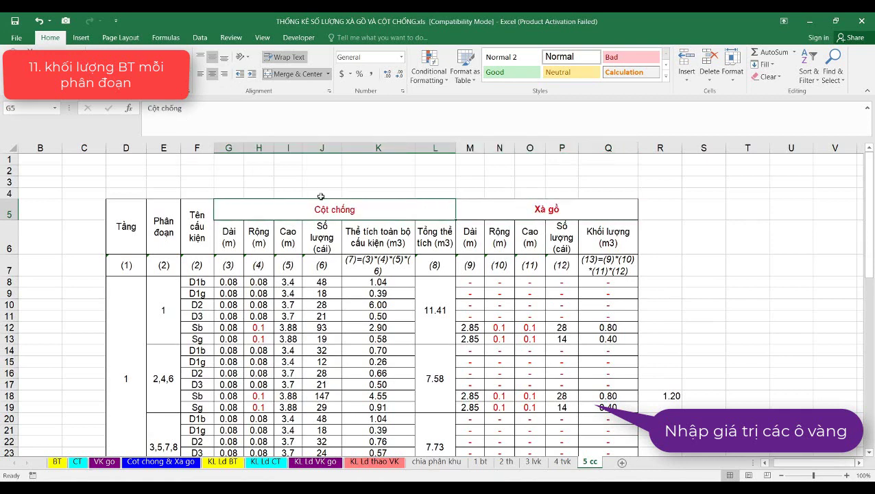
key(ctrl+b)
- Select input cells G8:J61 for yellow fill, then check the formulas in L8 and P13
click(265, 288)
click(297, 285)
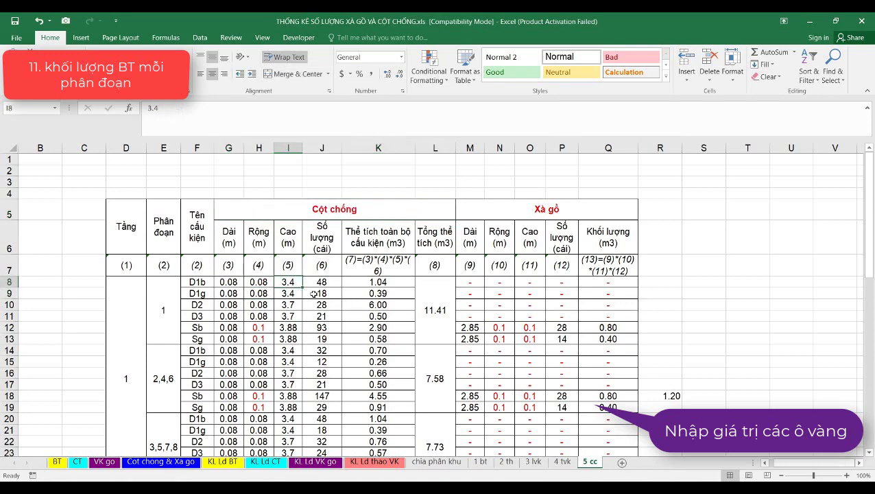
click(330, 293)
click(322, 282)
scroll(339, 297, down, 2)
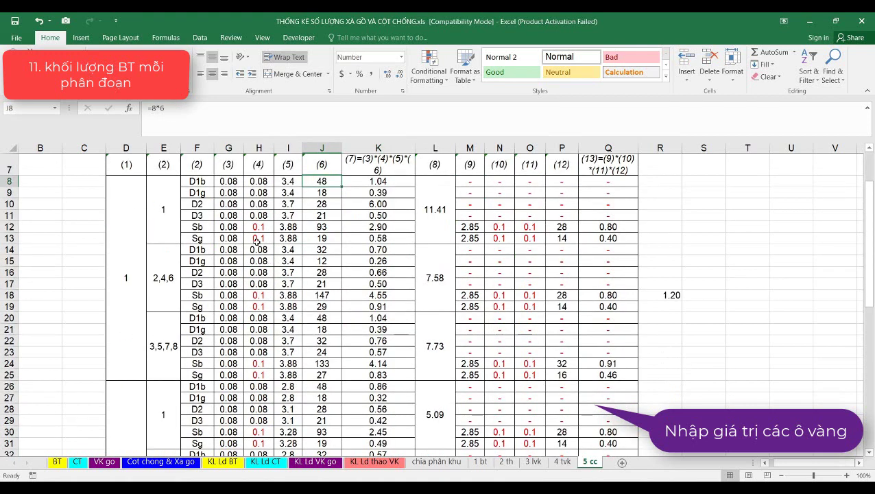
mouse_move(228, 181)
mouse_down()
mouse_move(311, 191)
mouse_move(326, 183)
mouse_up()
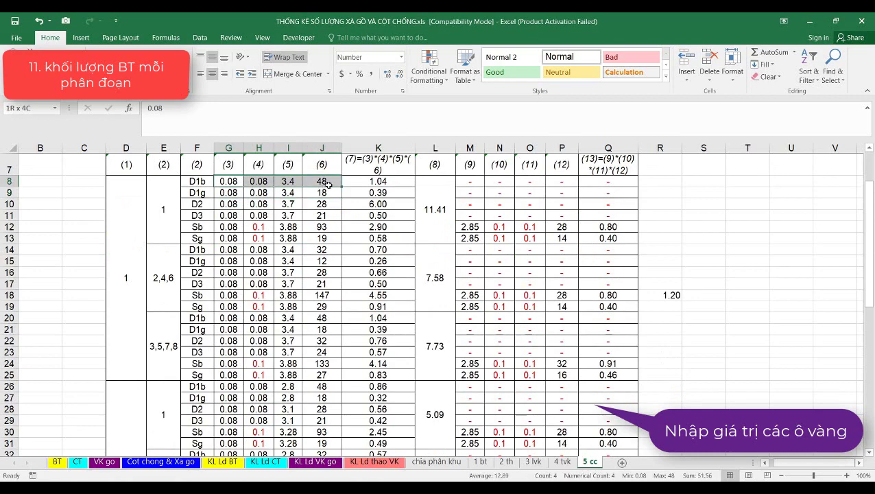
scroll(326, 206, down, 4)
scroll(323, 235, down, 3)
scroll(323, 254, down, 5)
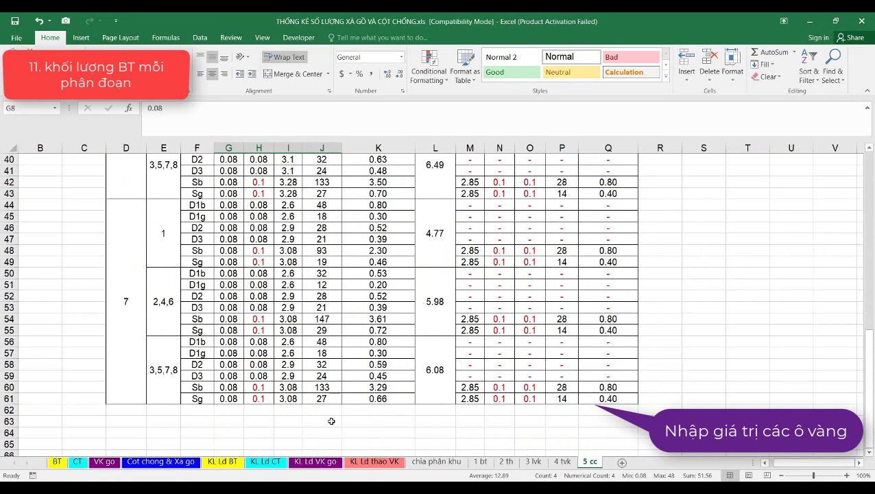
shift+click(322, 398)
scroll(331, 405, up, 13)
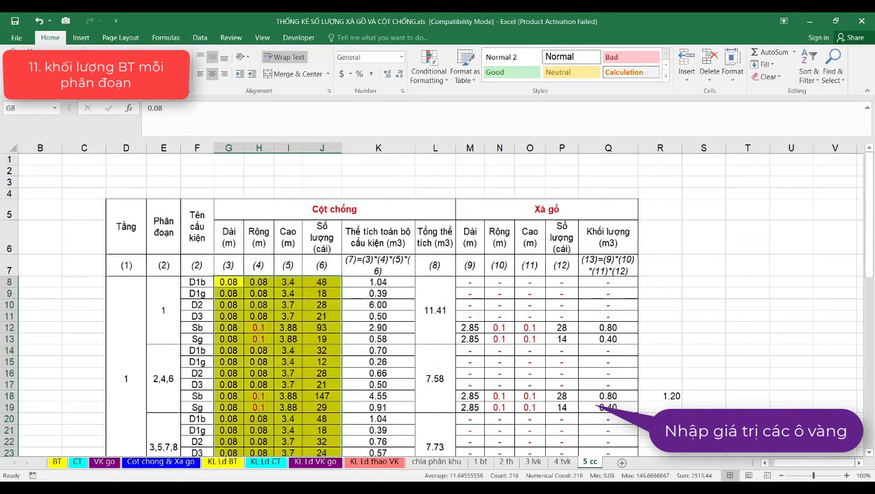
click(442, 309)
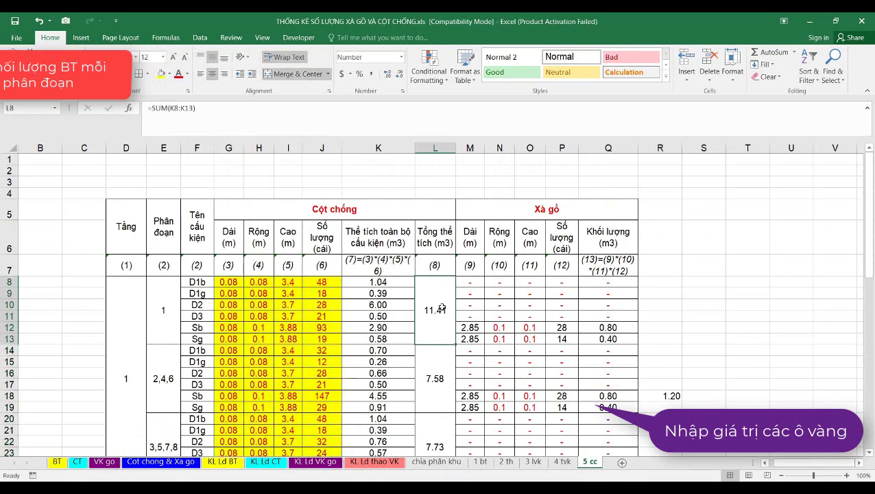
click(561, 337)
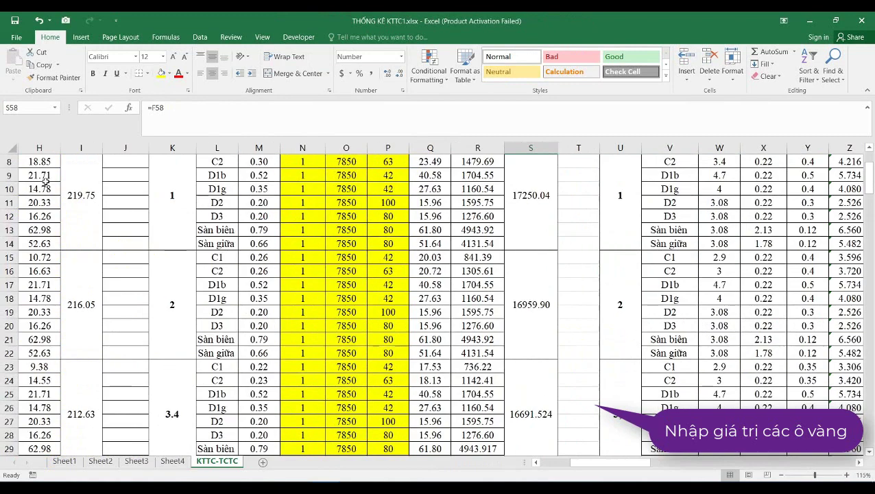
- Turn the concrete quantity table title in A1 red
scroll(49, 185, down, 1)
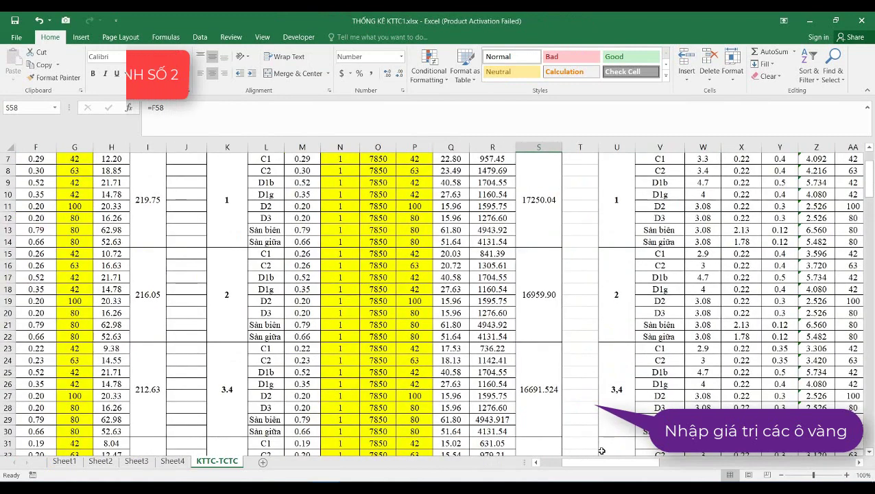
drag(609, 461, 546, 461)
scroll(188, 296, up, 2)
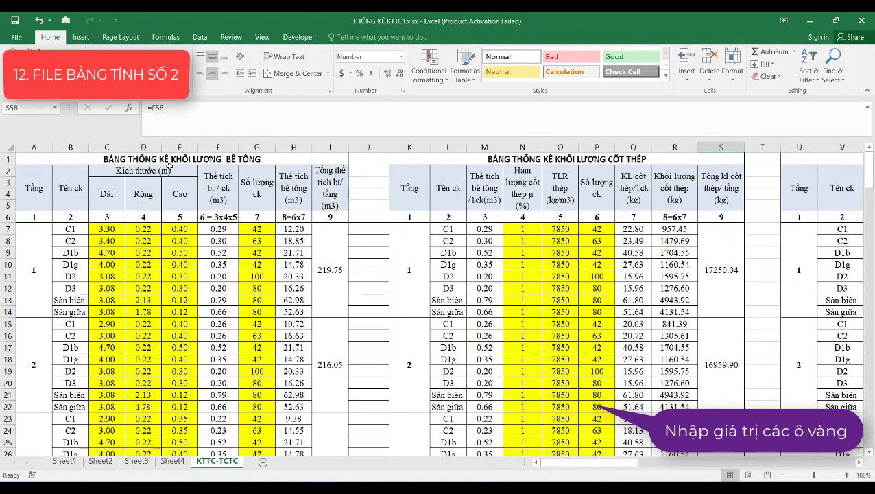
click(165, 159)
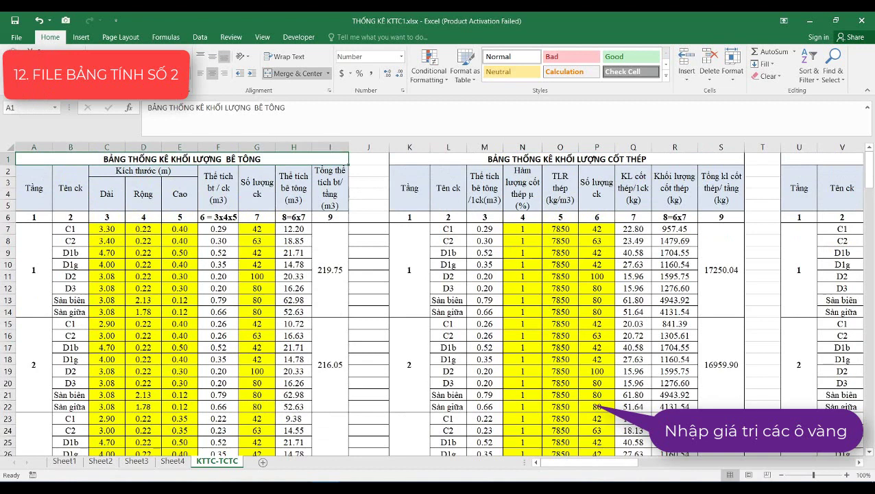
click(178, 190)
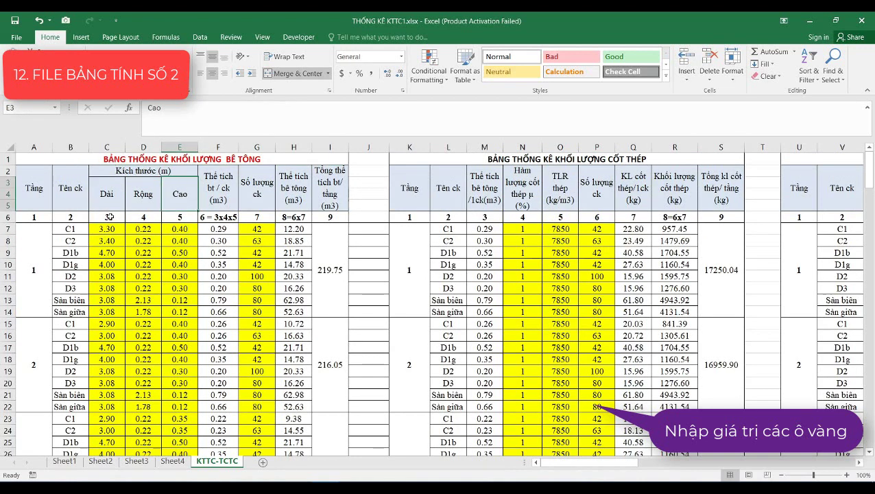
- Fill the floor-number cells A7:A46 in column A yellow
scroll(110, 217, down, 1)
scroll(110, 217, down, 5)
scroll(109, 216, down, 1)
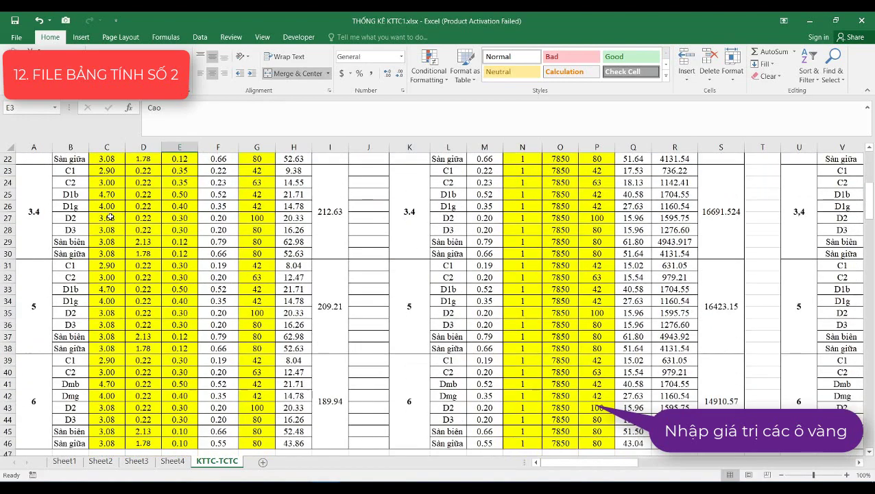
scroll(110, 217, up, 1)
scroll(110, 216, up, 4)
scroll(110, 217, up, 1)
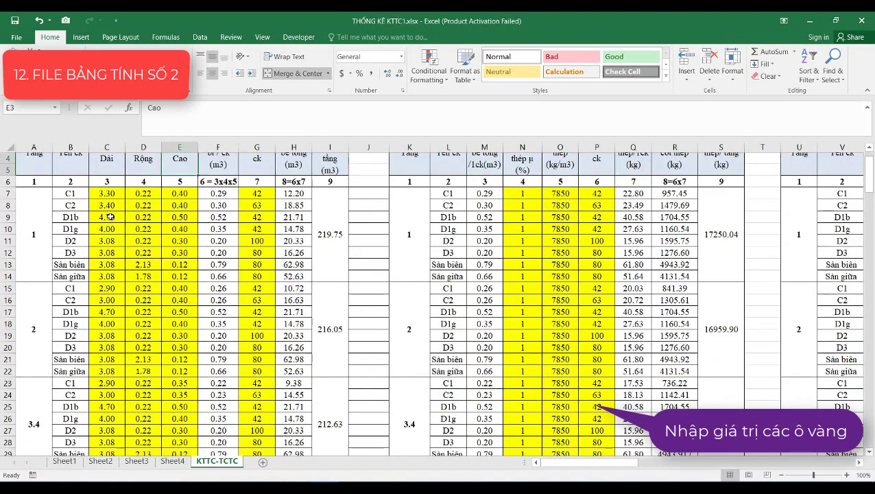
scroll(109, 217, up, 1)
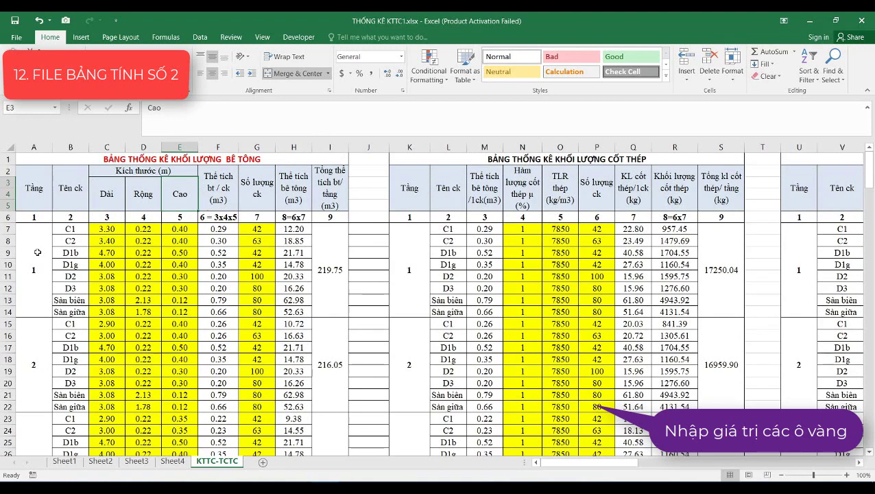
drag(38, 253, 32, 428)
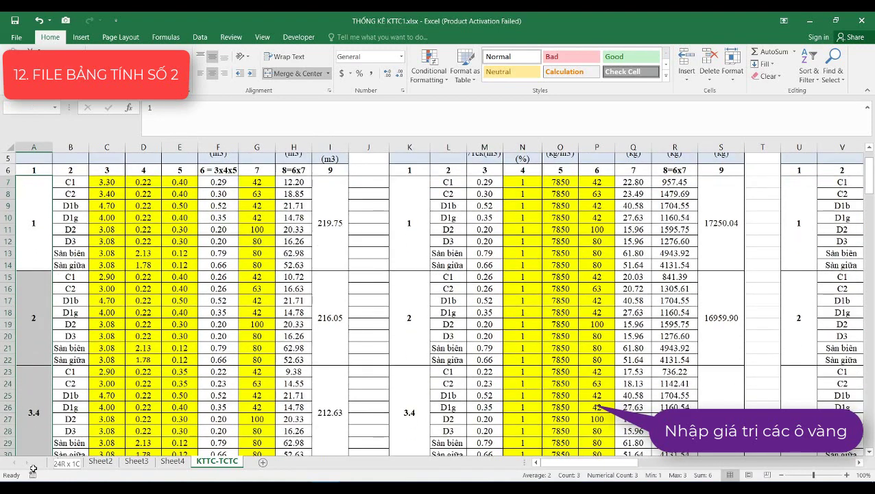
drag(32, 450, 30, 403)
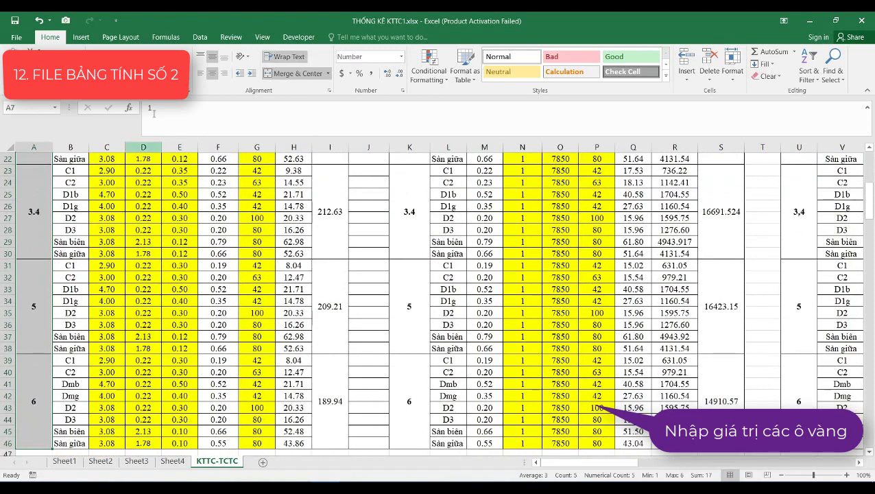
scroll(256, 277, up, 7)
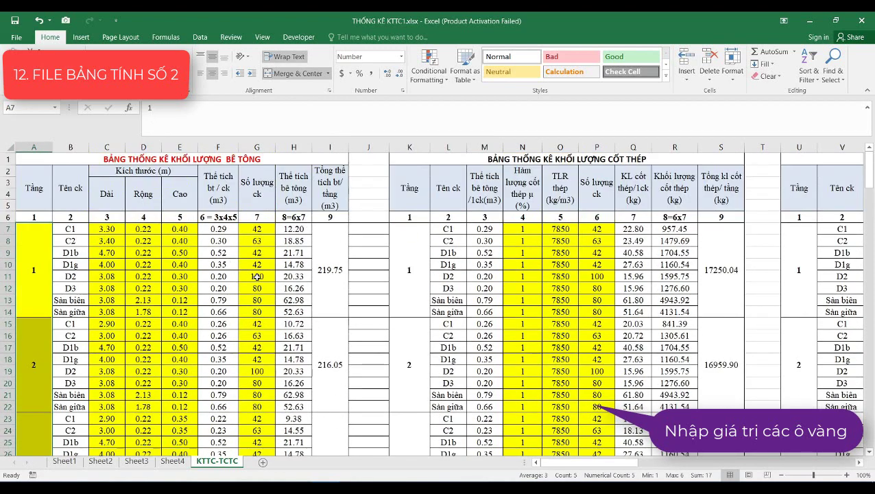
click(375, 248)
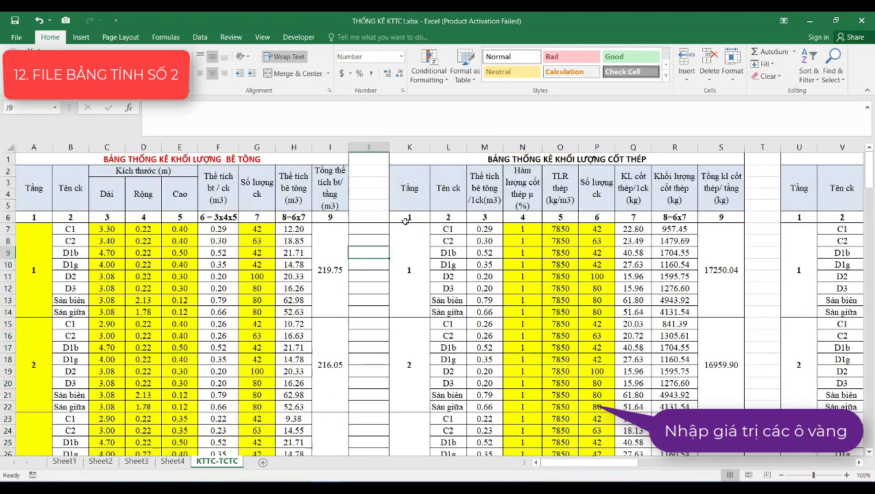
click(548, 162)
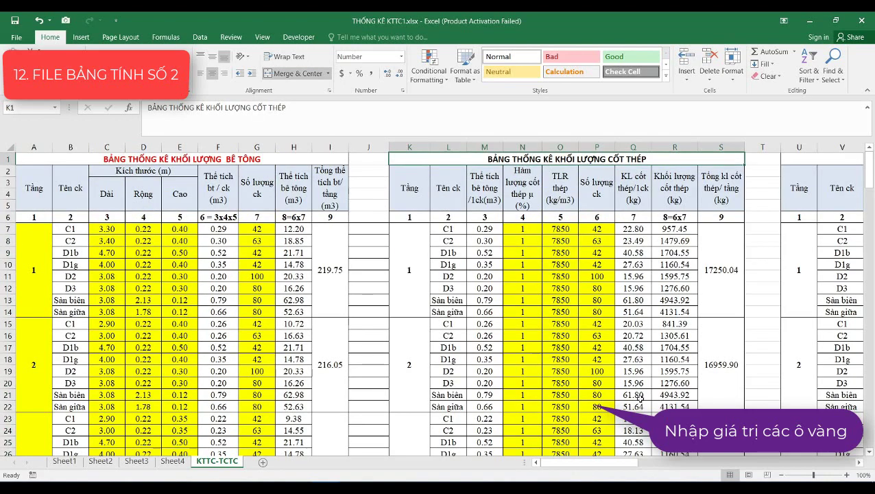
- Select the steel table's floor-number cells in column K for highlighting
drag(625, 463, 656, 464)
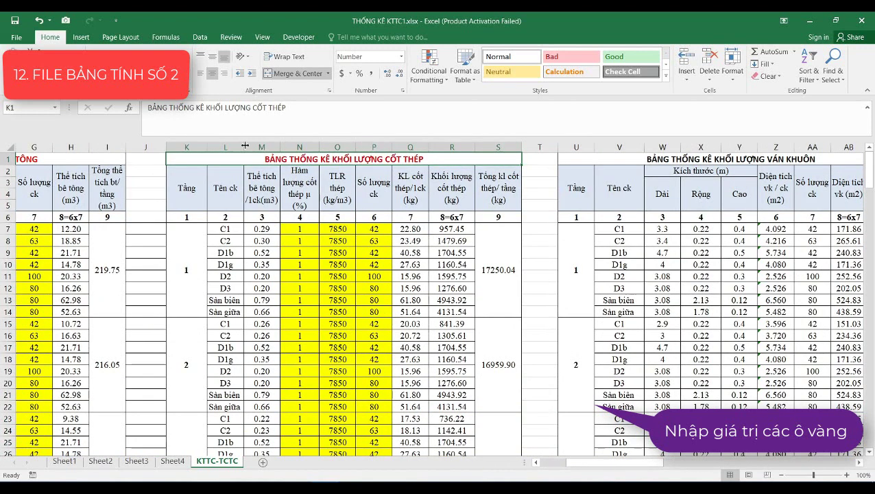
click(187, 254)
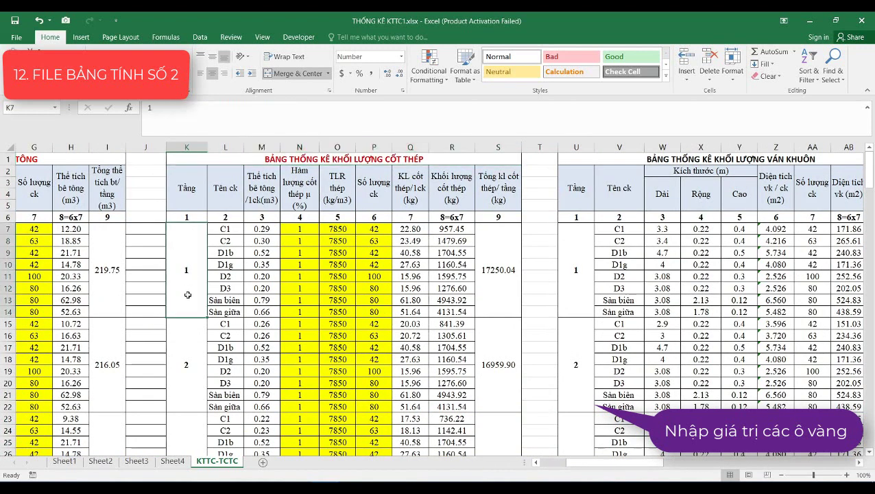
mouse_move(187, 294)
mouse_down()
mouse_move(192, 472)
mouse_move(190, 389)
mouse_up()
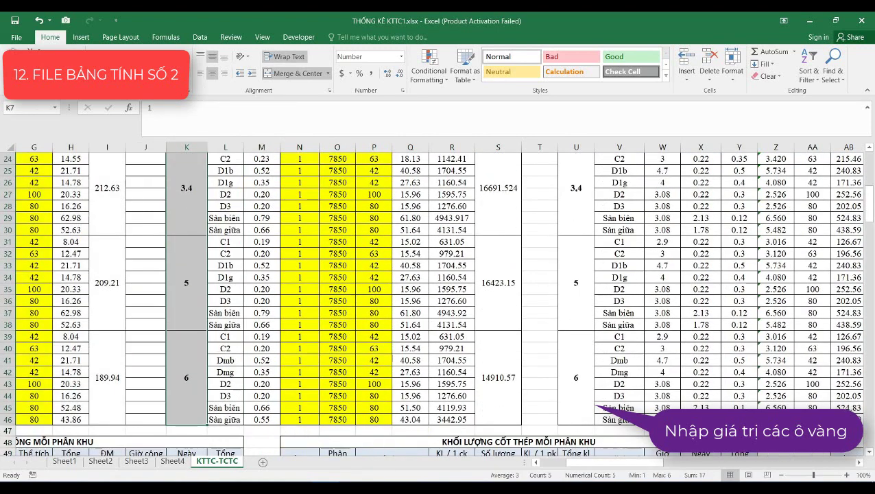
scroll(323, 216, up, 8)
click(576, 198)
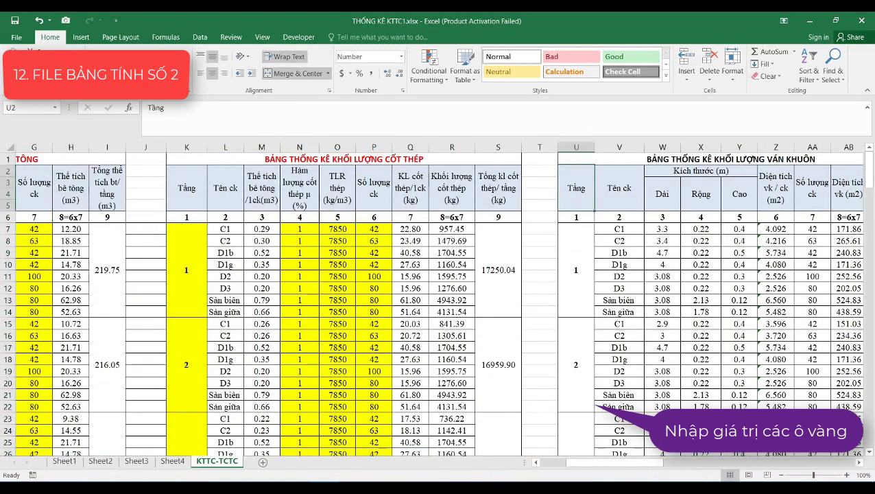
- Leave the formwork quantity table title with no fill colour
drag(630, 462, 661, 462)
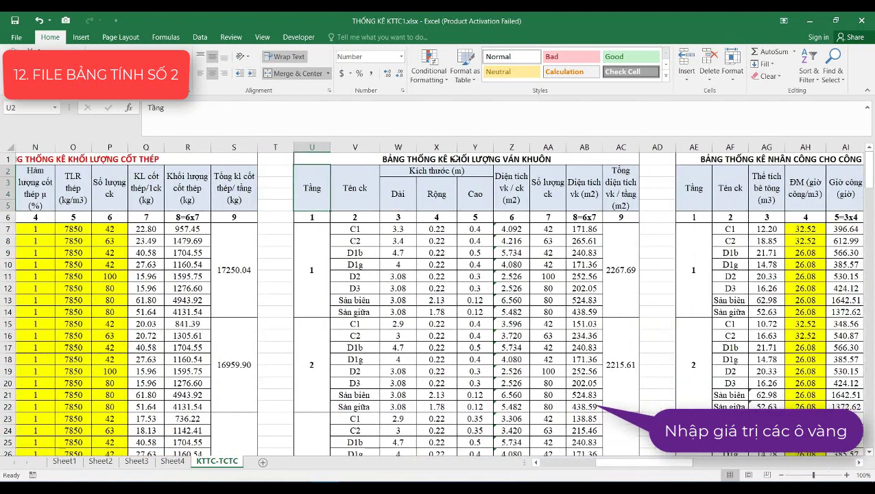
click(455, 158)
click(159, 73)
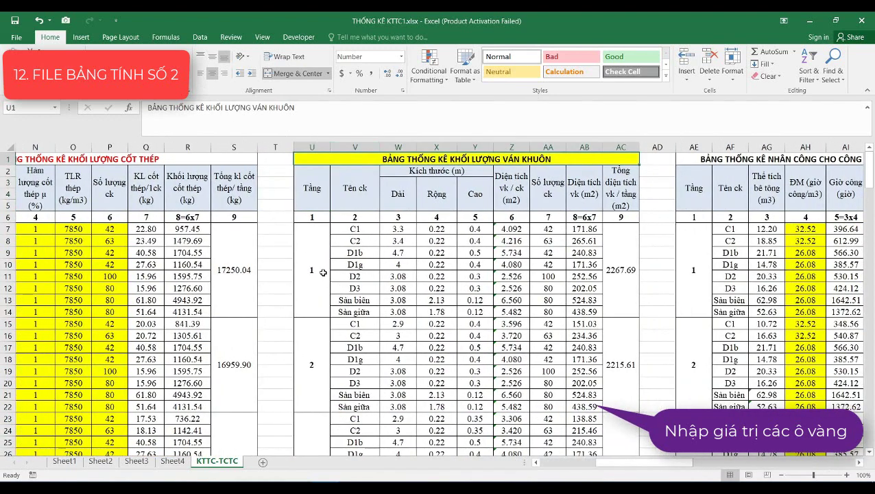
click(168, 73)
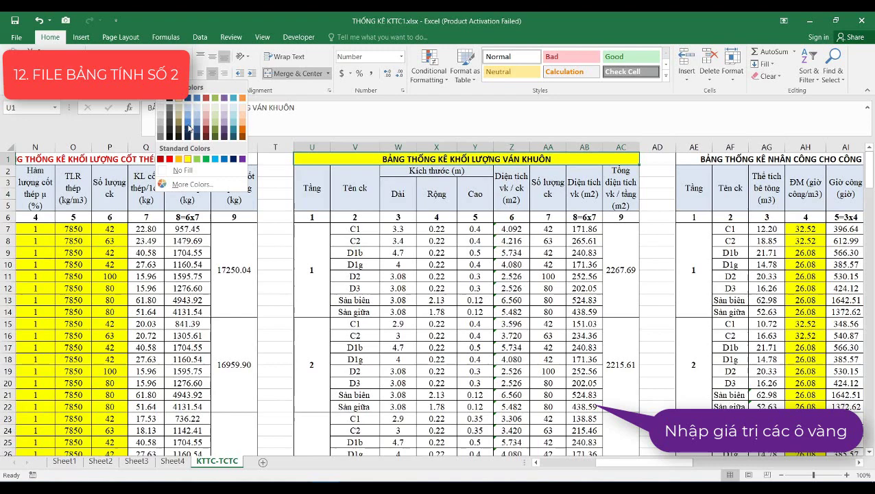
click(195, 175)
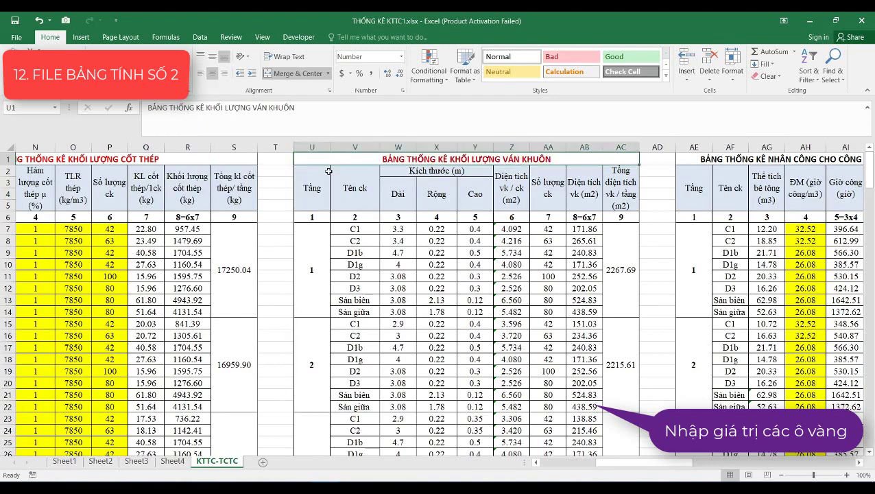
- Fill the formwork table's floor 1–6 cells U7:U46 yellow
click(311, 257)
scroll(312, 275, down, 4)
scroll(321, 320, down, 5)
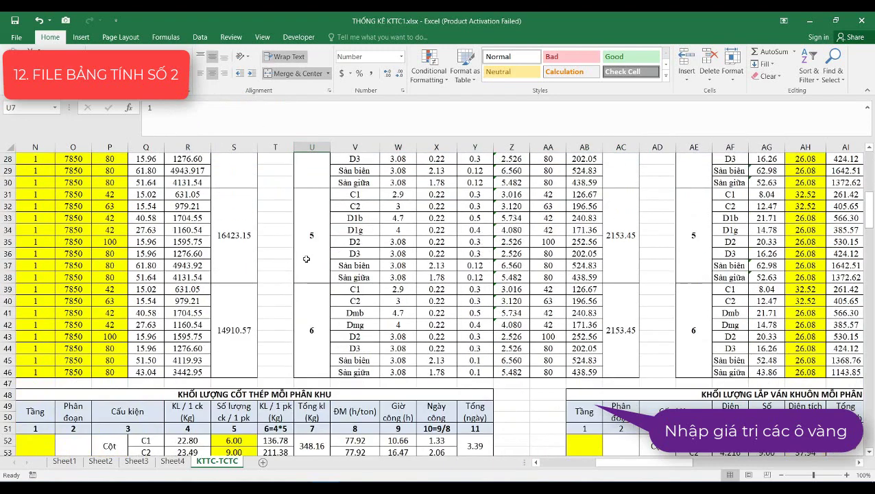
shift+click(324, 350)
scroll(325, 350, up, 9)
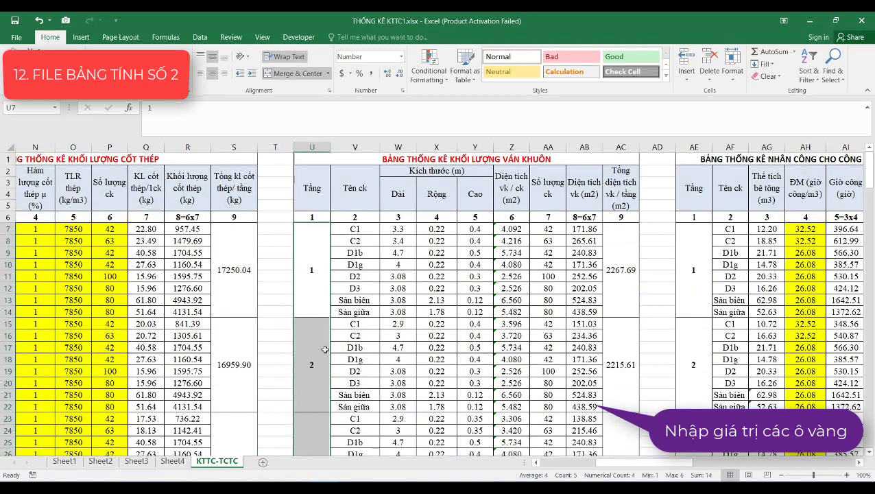
click(170, 73)
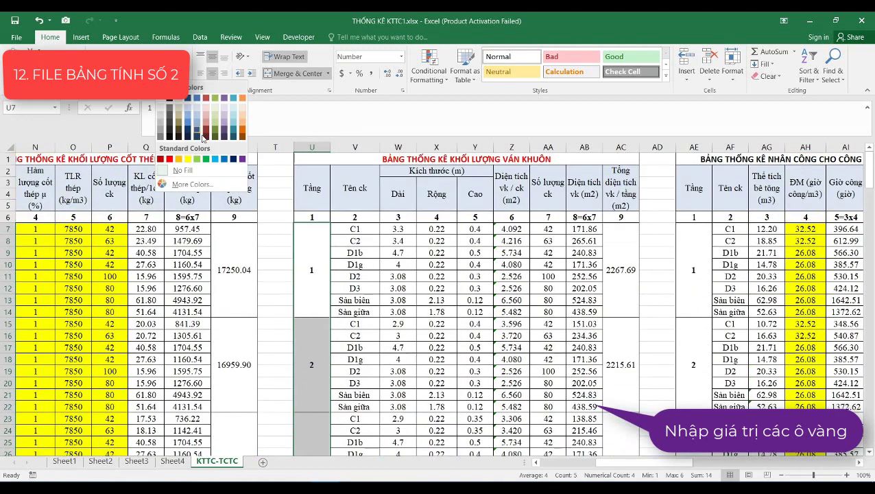
click(188, 160)
click(398, 241)
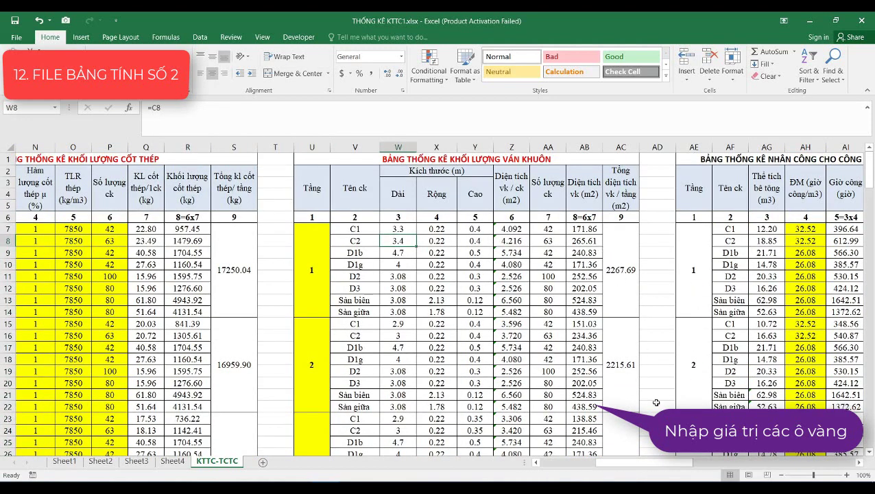
- Turn the concrete labour table title in AE1 red using F4
drag(654, 464, 694, 461)
click(440, 159)
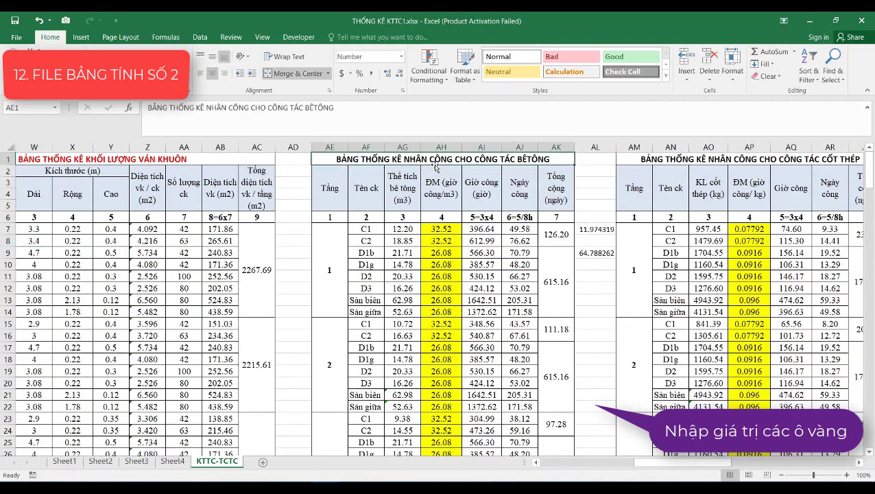
key(F4)
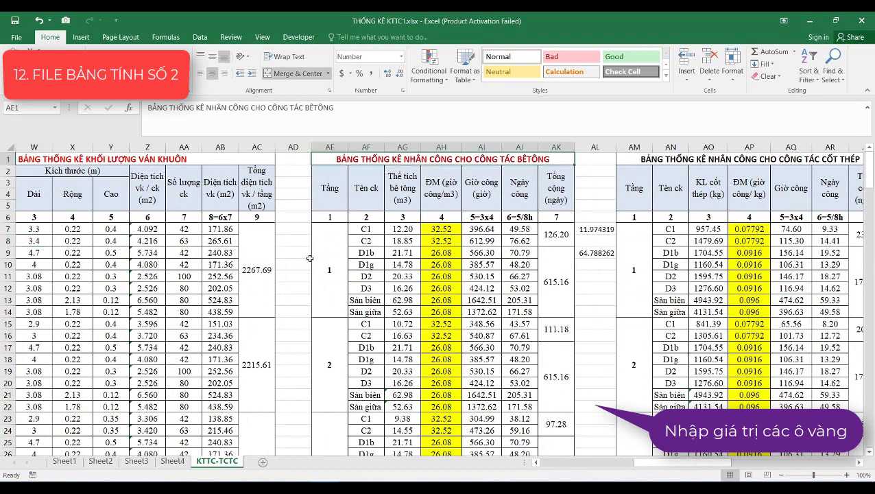
click(325, 251)
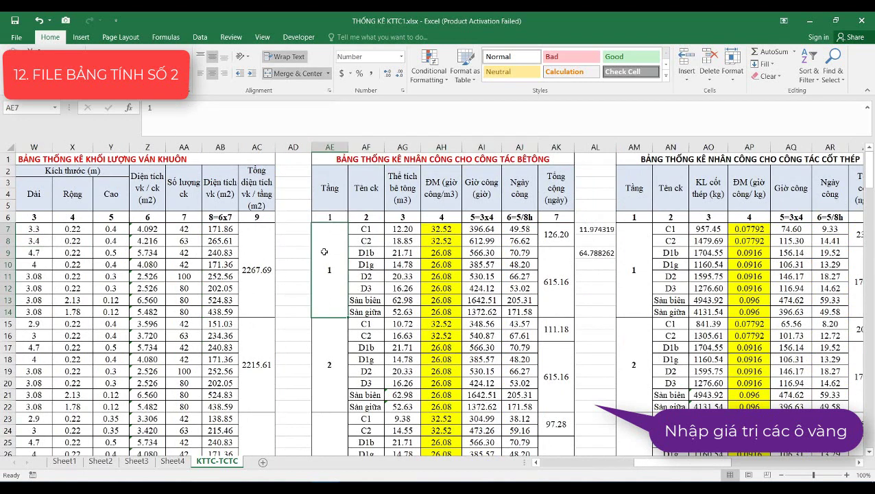
- Fill the concrete labour table's floor cells AE7:AE46 yellow with F4
scroll(325, 252, down, 4)
scroll(325, 251, down, 3)
scroll(324, 252, down, 2)
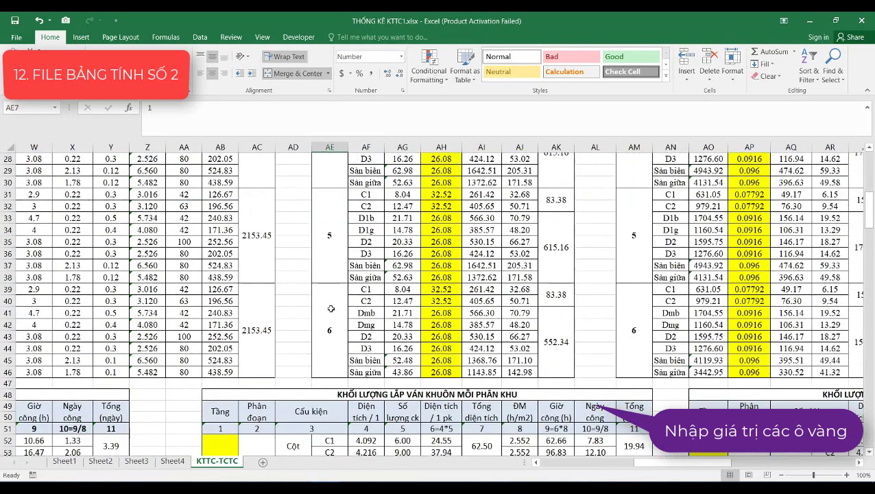
shift+click(330, 308)
scroll(285, 224, up, 4)
scroll(323, 225, up, 5)
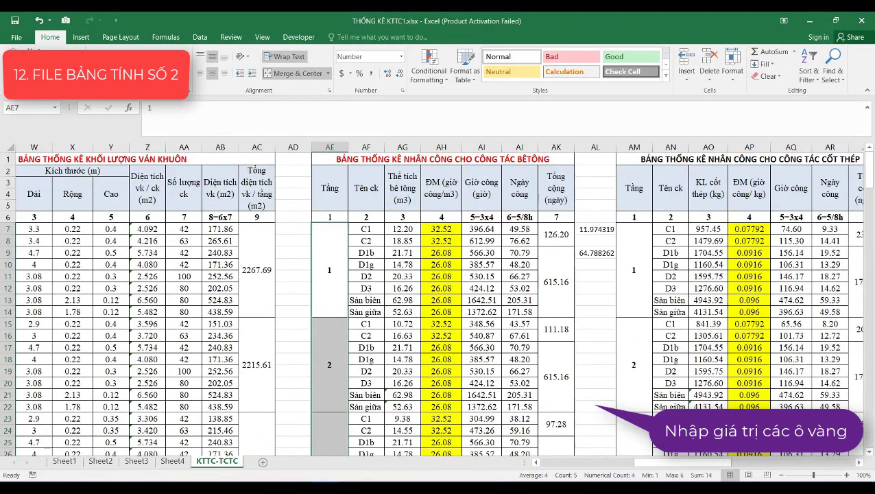
key(F4)
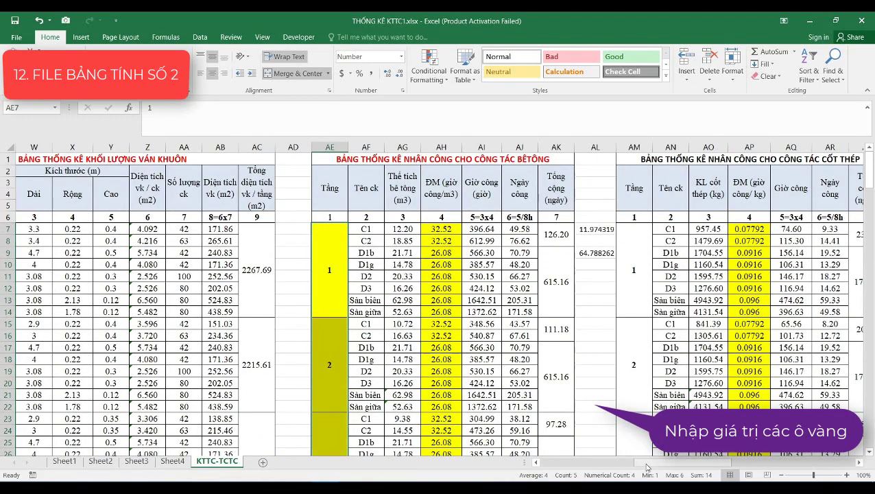
drag(655, 465, 683, 454)
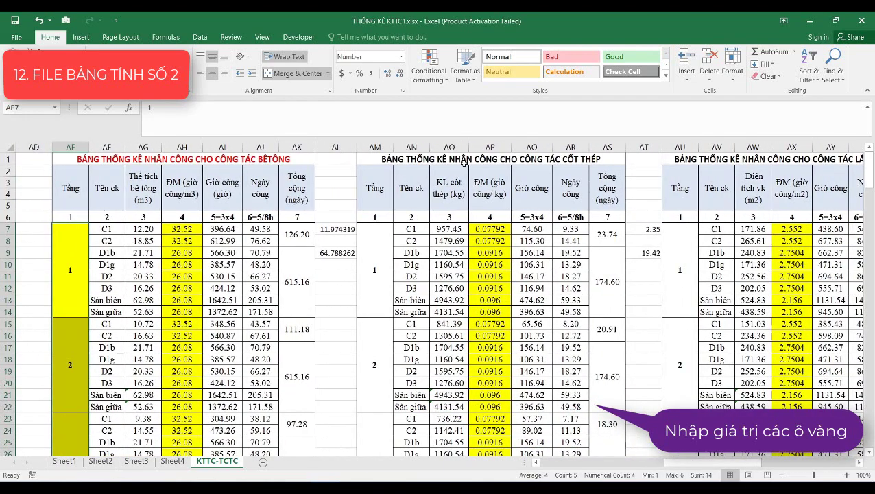
- Make the reinforcement labour table title AM1 red with no fill
click(464, 162)
click(127, 74)
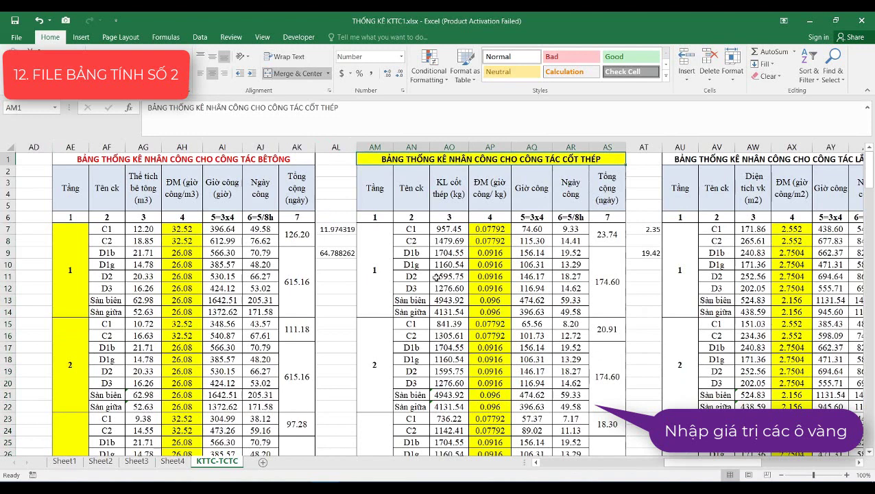
click(166, 73)
click(185, 170)
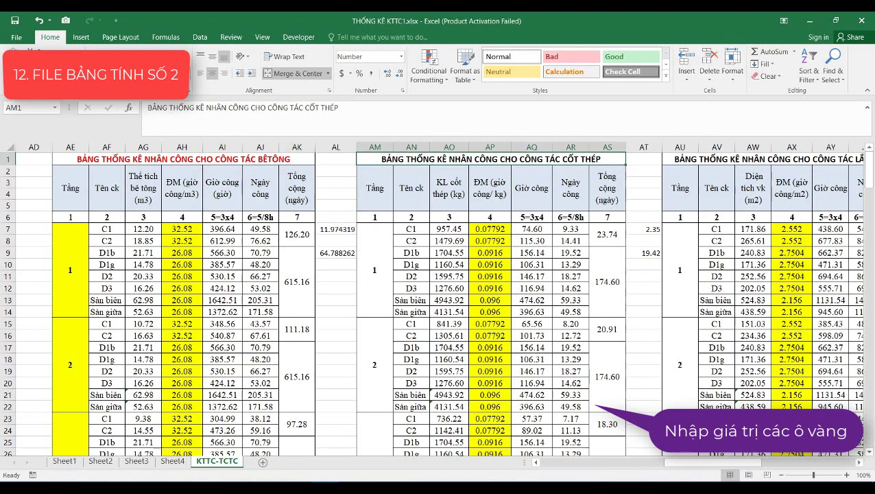
- Fill the reinforcement labour table's floor cells from AM7 down yellow
click(364, 251)
scroll(367, 254, down, 5)
scroll(369, 256, down, 4)
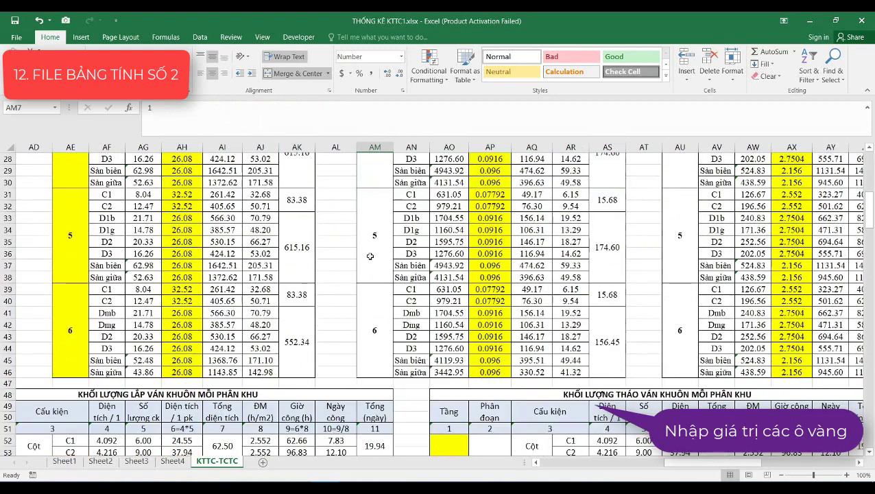
scroll(376, 323, up, 3)
scroll(376, 323, up, 6)
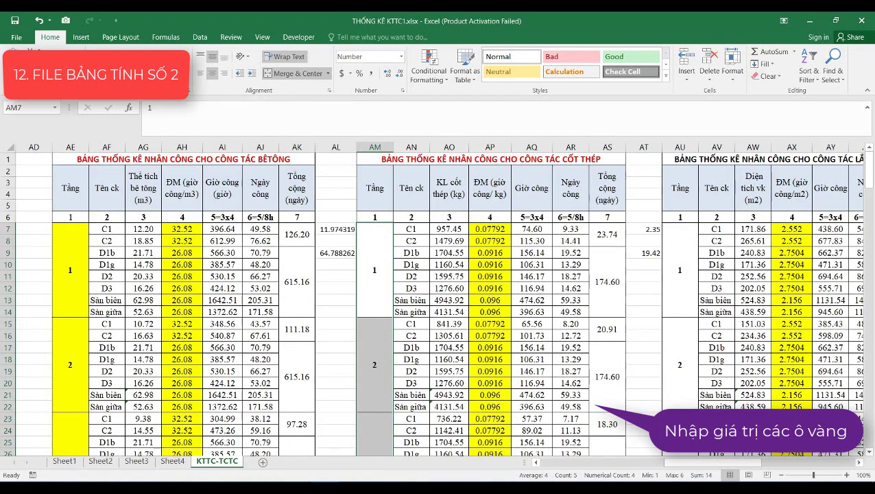
click(171, 74)
click(191, 164)
click(571, 297)
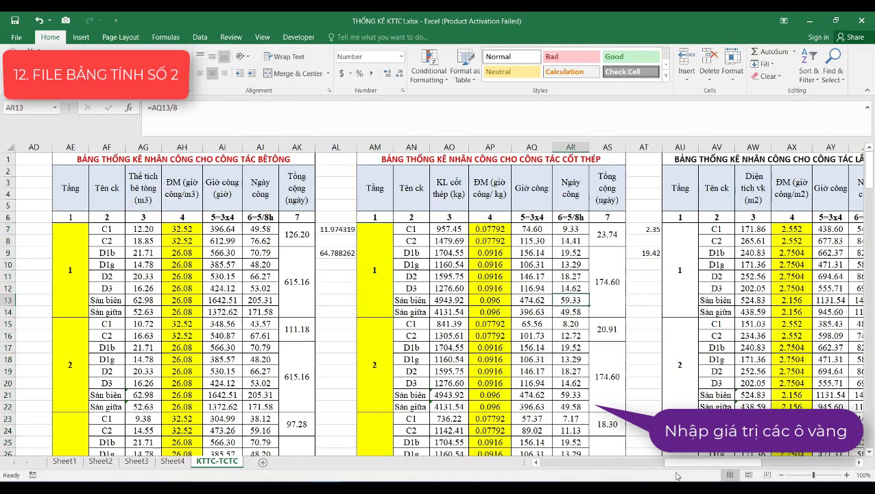
drag(686, 464, 723, 466)
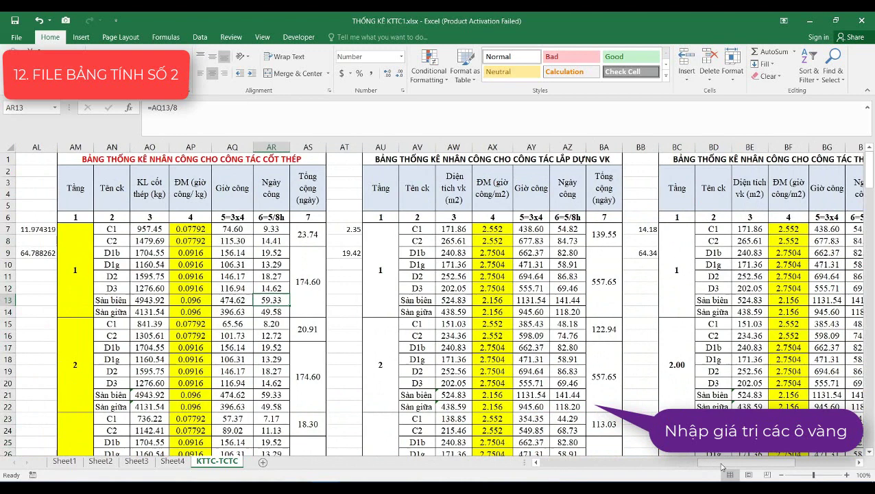
- Format the formwork installation table's title and floor 1–6 cells in column AU
click(508, 153)
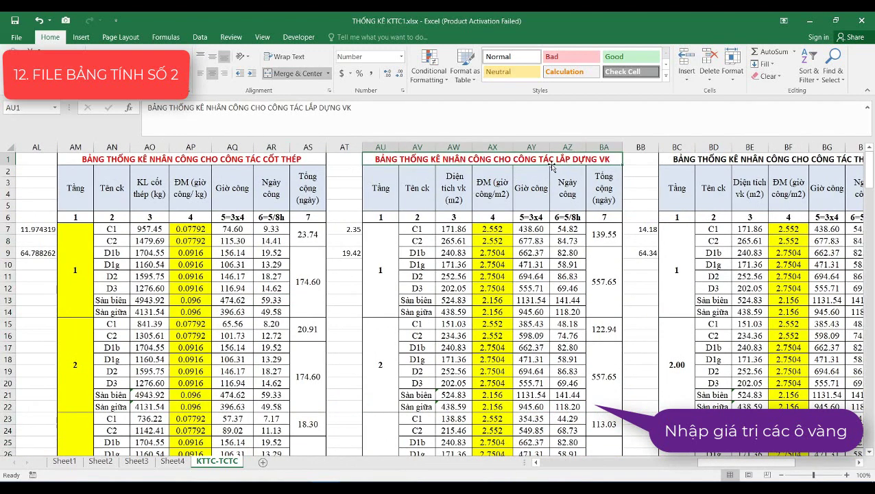
click(373, 271)
scroll(386, 293, down, 6)
scroll(385, 293, down, 3)
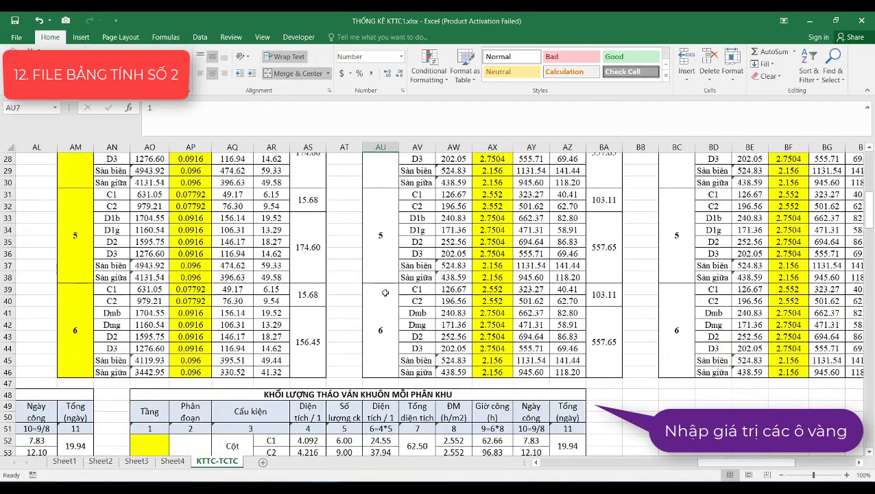
shift+click(390, 336)
scroll(410, 317, up, 9)
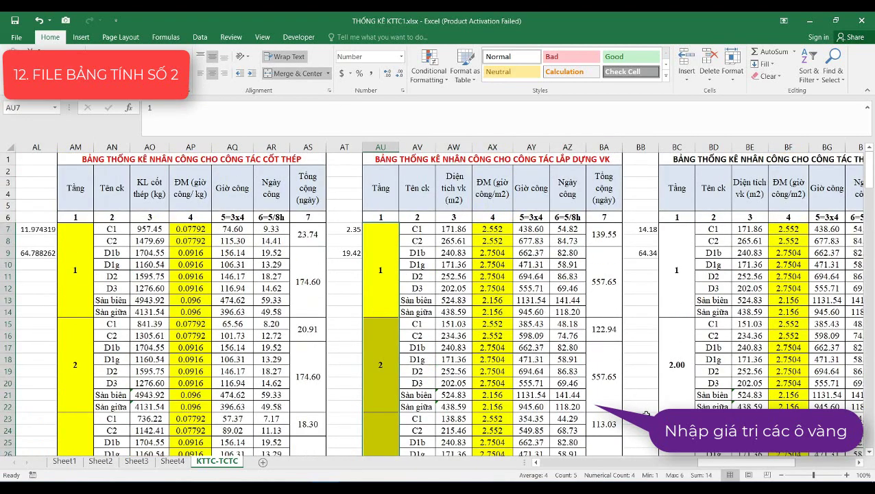
drag(711, 463, 747, 455)
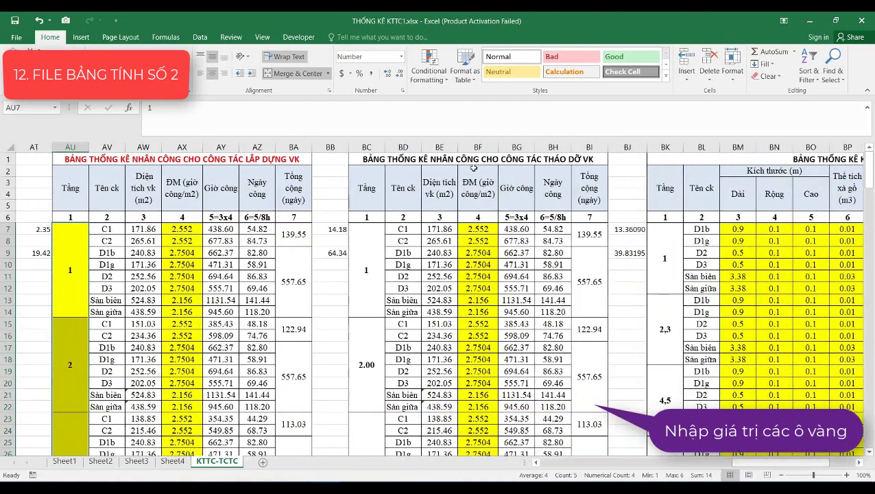
- Make the formwork removal table title red with no fill
click(470, 159)
click(171, 74)
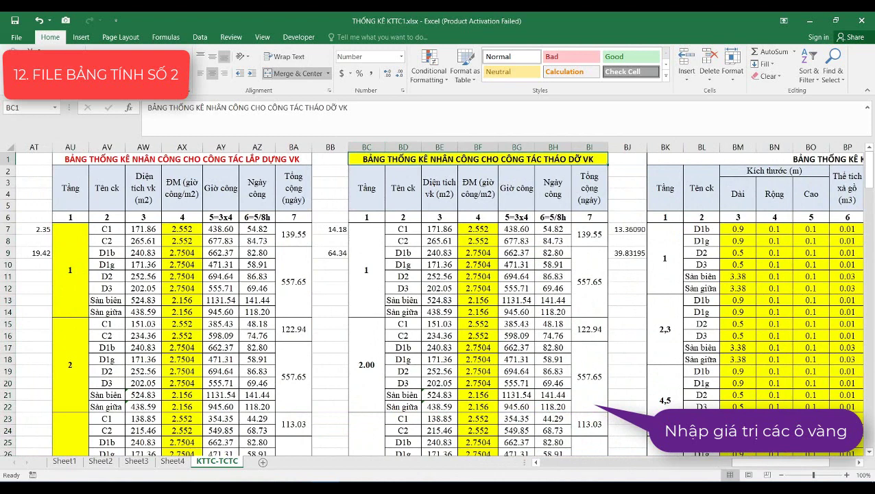
click(194, 88)
click(181, 159)
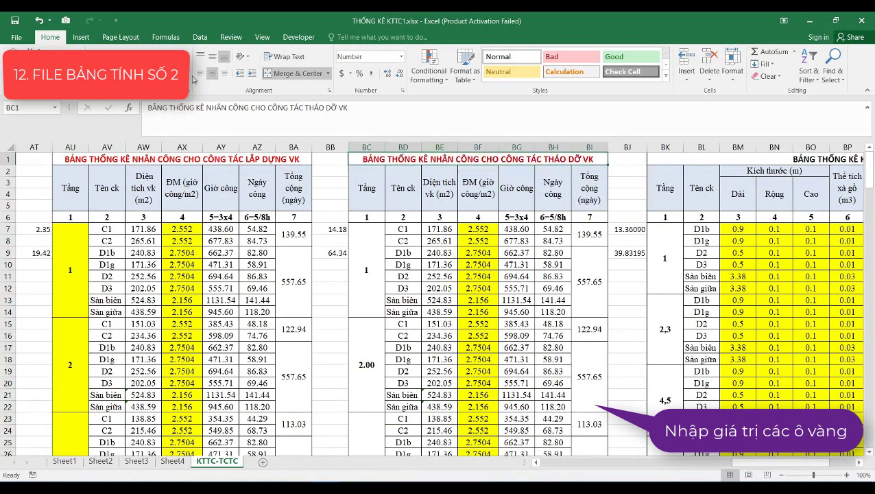
- Fill the removal table's floor cells BC7:BC46 yellow
click(370, 274)
scroll(363, 271, down, 8)
scroll(358, 263, down, 3)
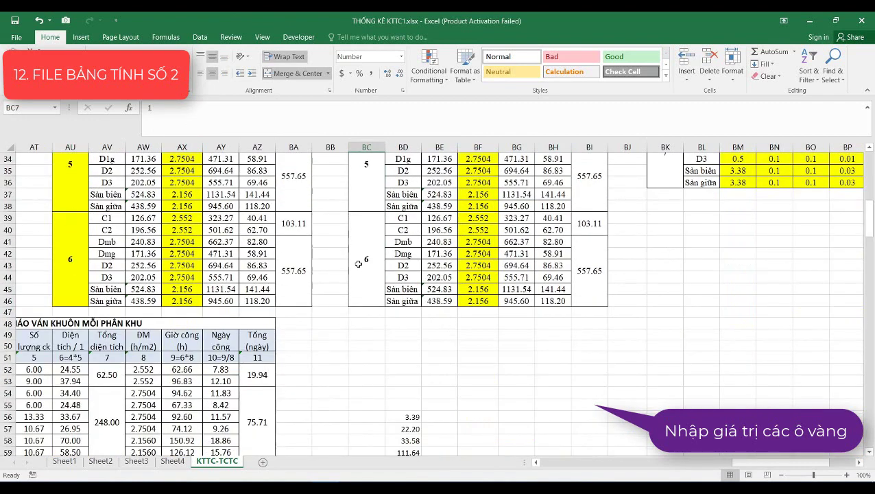
shift+click(358, 264)
click(182, 73)
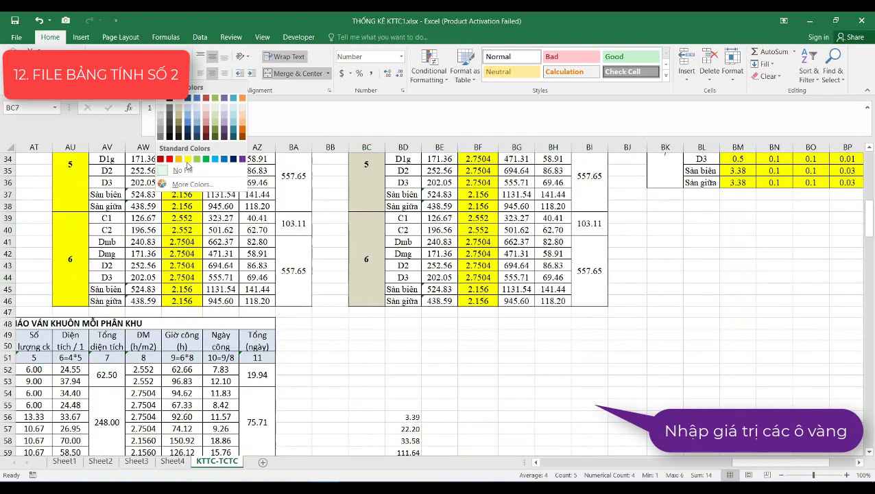
click(190, 164)
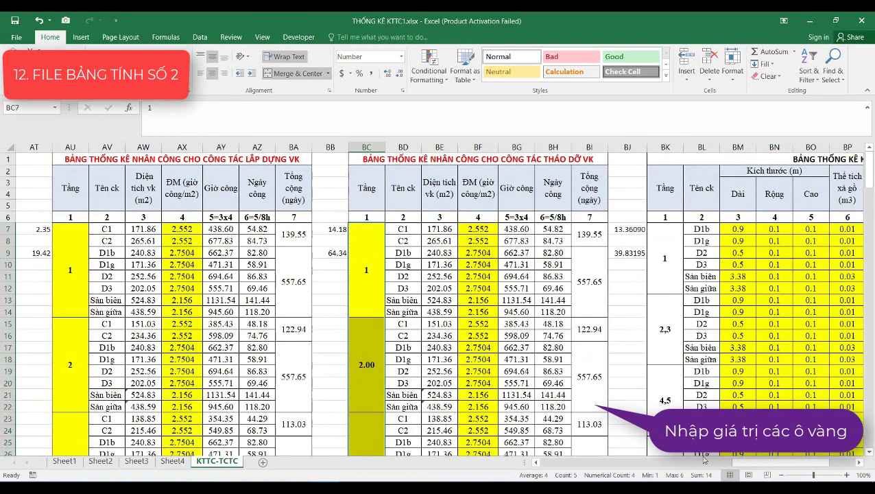
drag(733, 463, 782, 455)
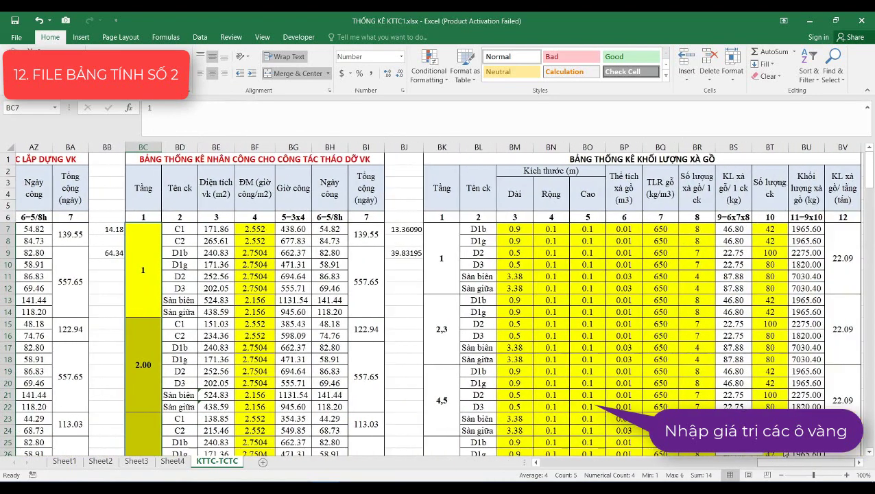
click(582, 159)
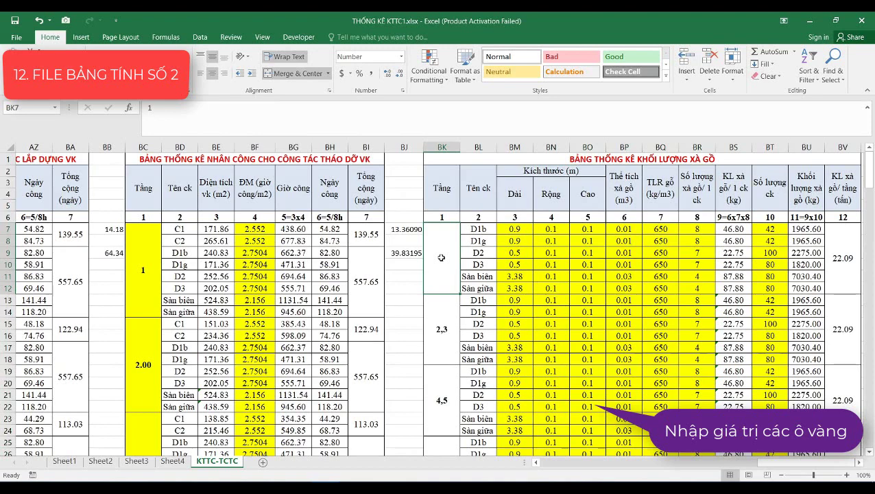
drag(442, 257, 440, 329)
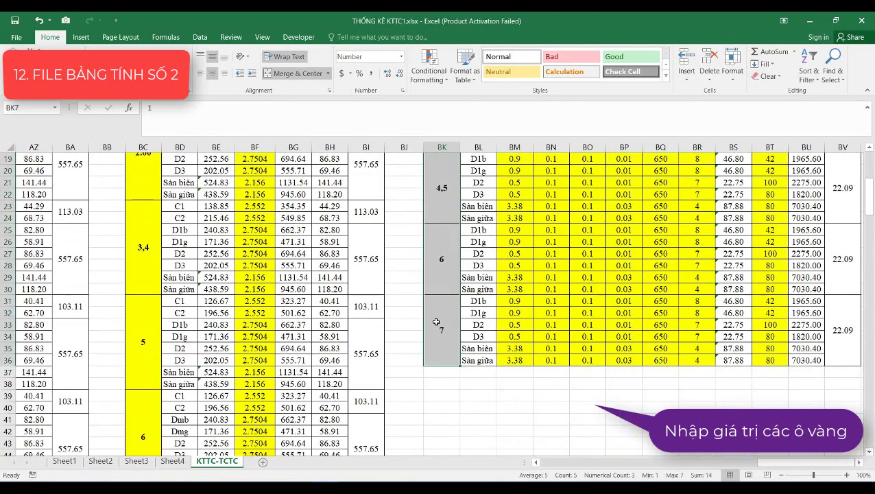
scroll(427, 306, up, 5)
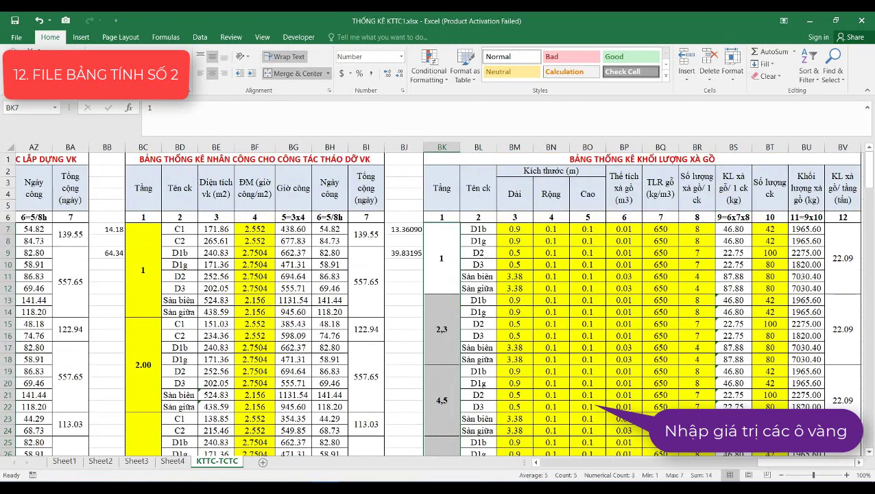
key(F4)
scroll(507, 268, down, 3)
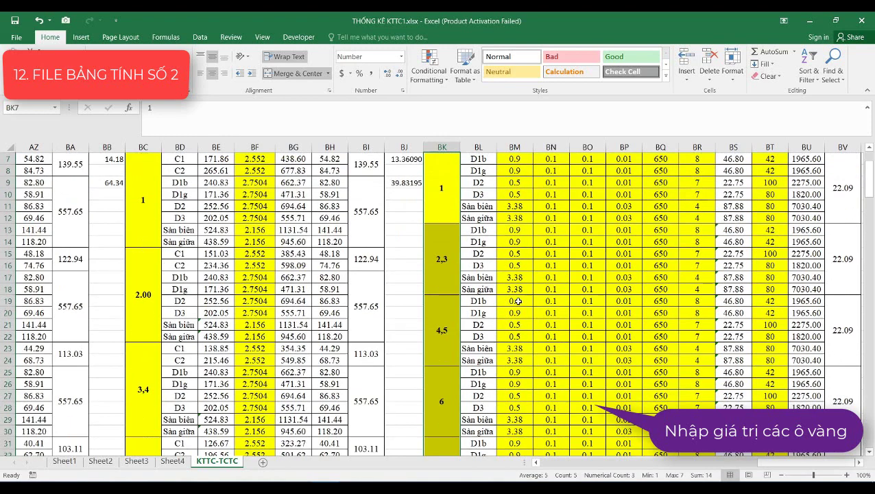
scroll(518, 301, up, 2)
scroll(518, 300, up, 3)
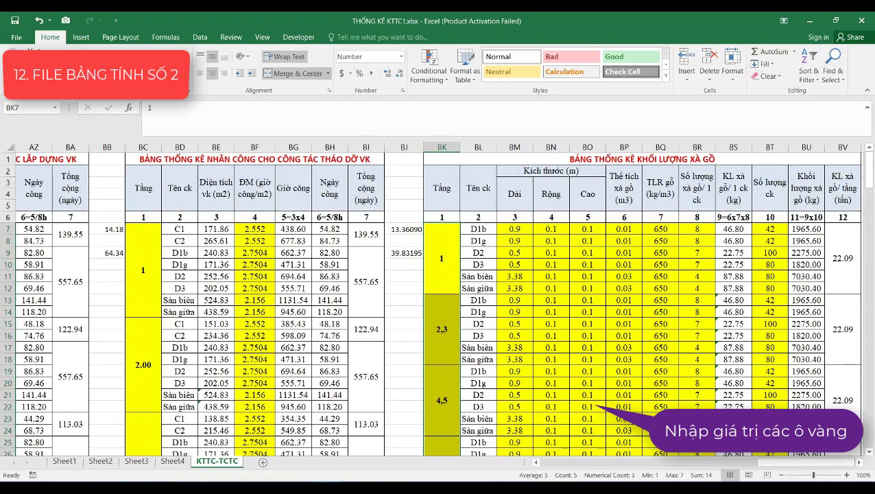
drag(770, 468, 562, 471)
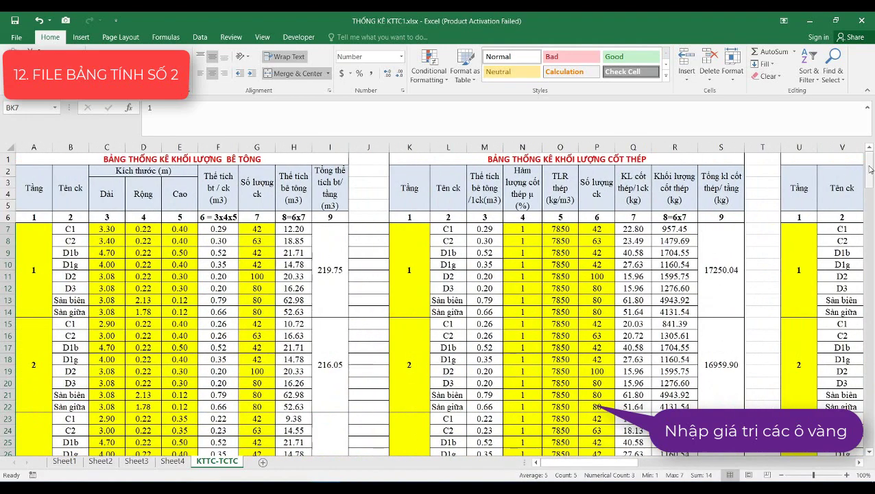
- Turn the per-zone concrete title A48 red and fill its Phân đoạn cells B52:B75 yellow
drag(869, 169, 863, 237)
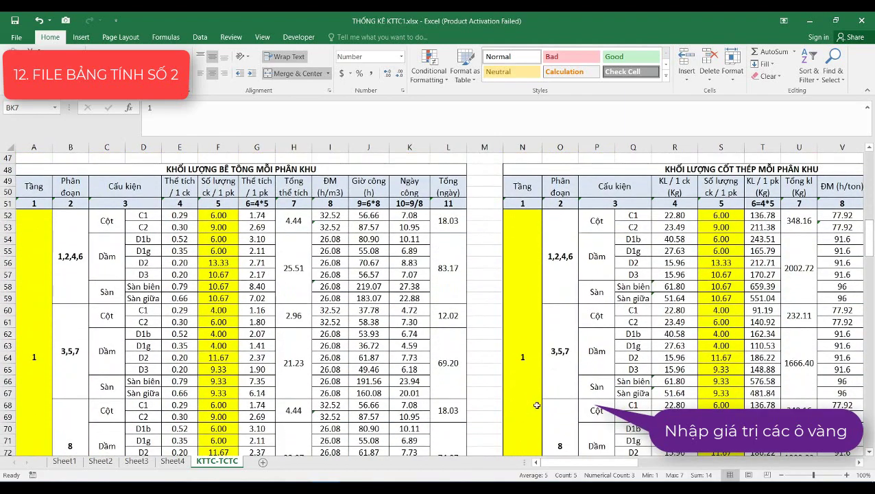
click(227, 170)
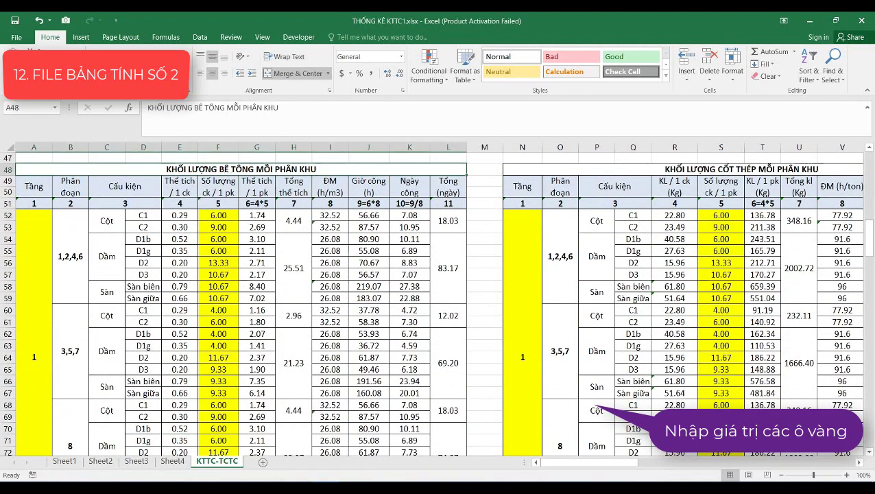
click(179, 73)
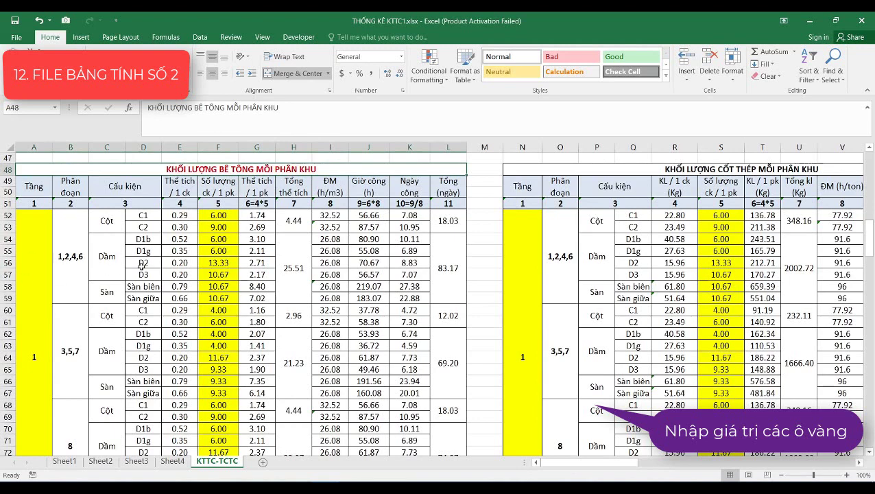
scroll(126, 284, down, 1)
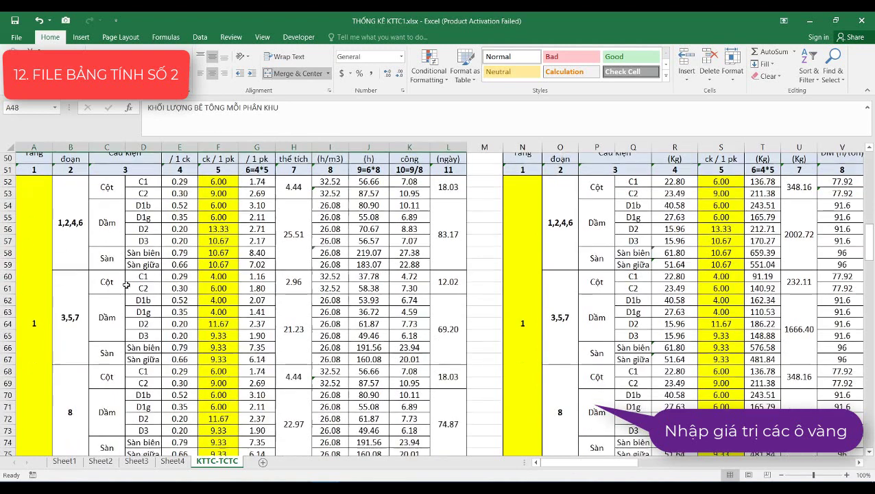
drag(65, 223, 70, 371)
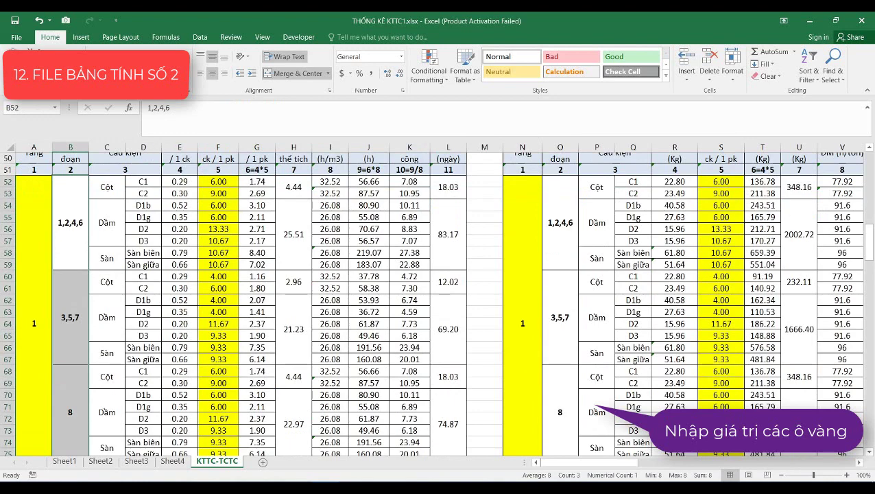
click(162, 74)
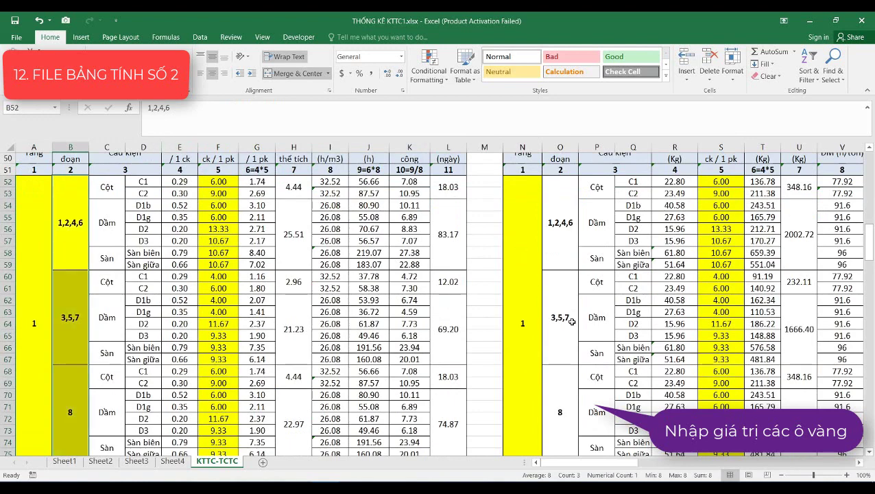
- Fill the per-zone steel table's Phân đoạn cells O52:O75 yellow
scroll(572, 320, up, 2)
scroll(586, 332, down, 1)
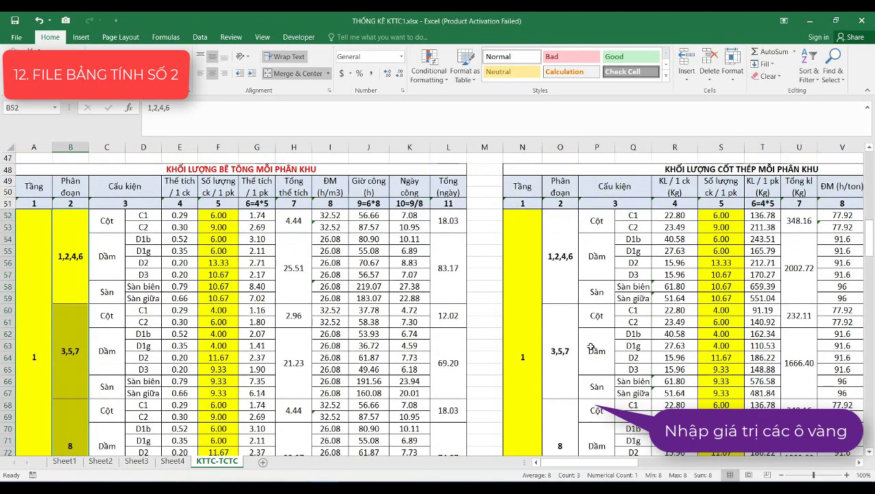
ctrl+scroll(564, 478, down, 1)
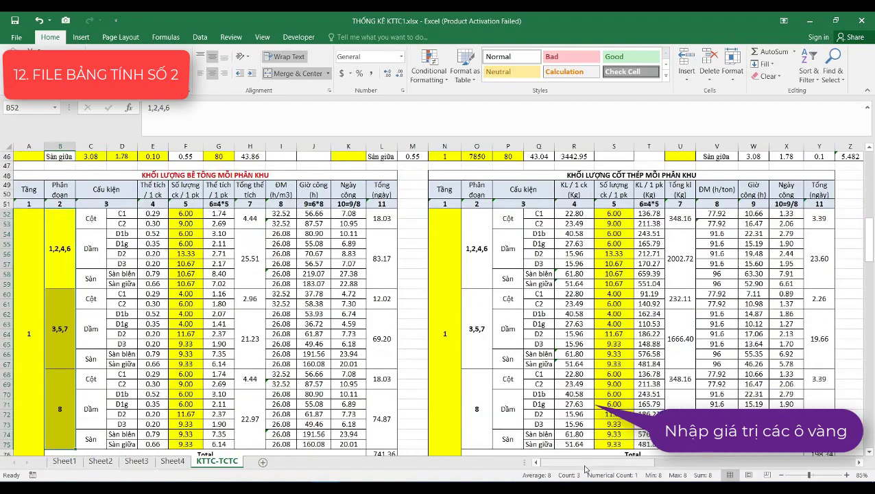
drag(583, 465, 603, 465)
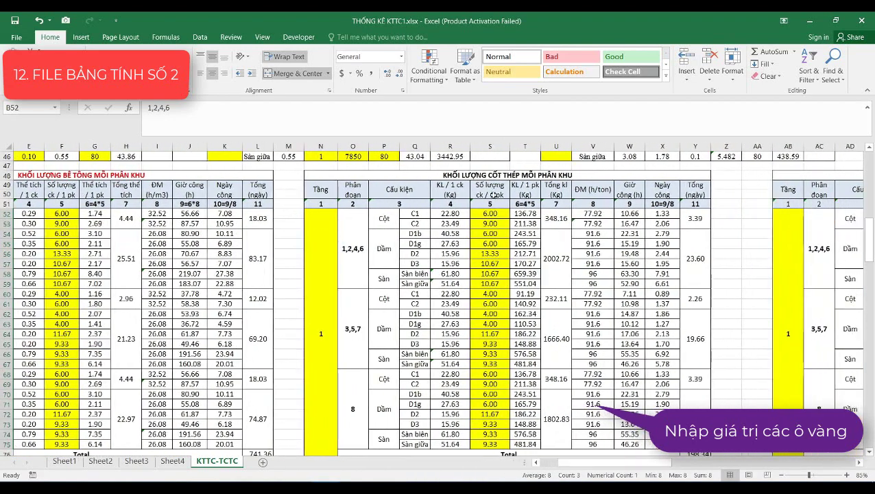
click(485, 176)
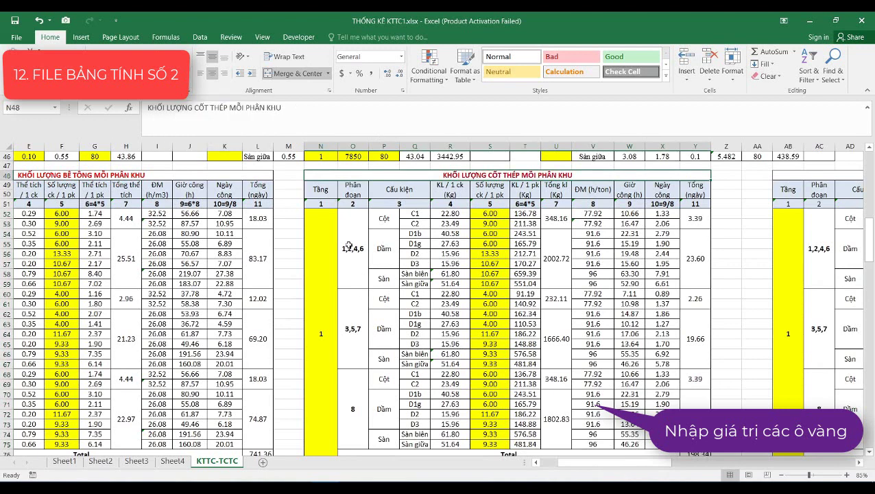
drag(349, 246, 349, 425)
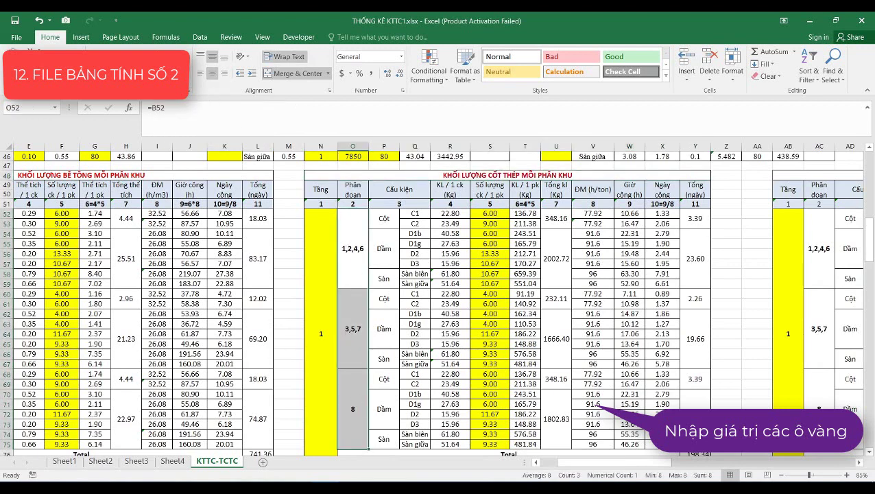
click(166, 73)
- Fill the formwork installation and removal Phân đoạn cells (AC52:AC75, AP52:AP75) yellow with F4
drag(624, 462, 668, 461)
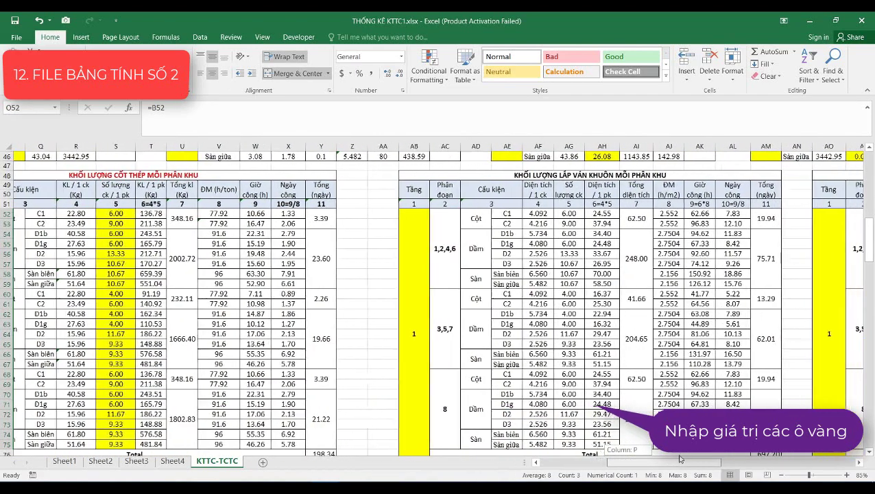
drag(669, 461, 685, 461)
click(594, 176)
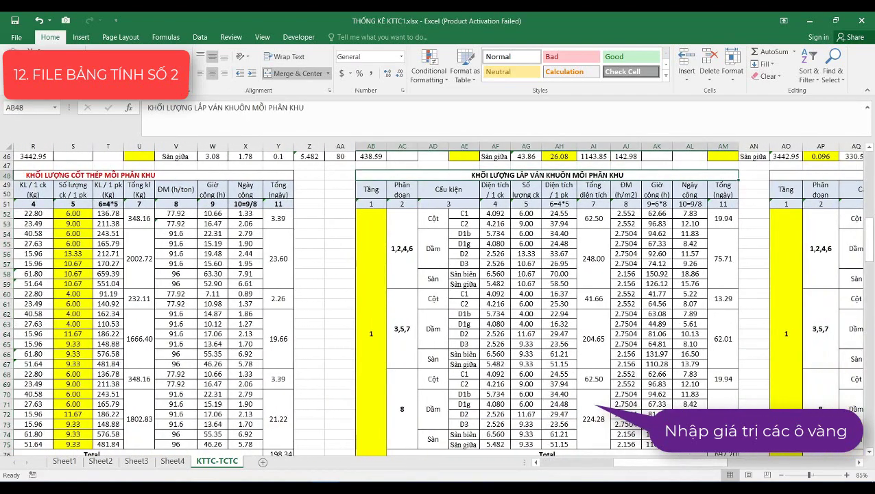
drag(402, 295, 402, 405)
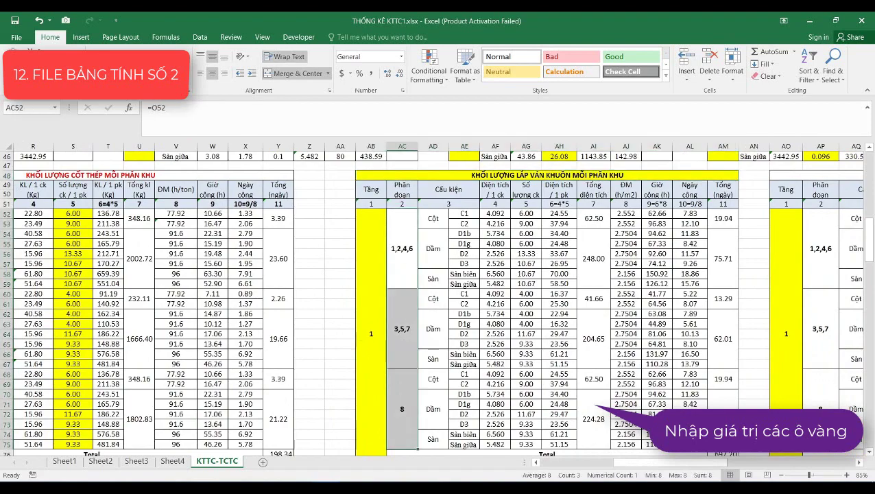
key(F4)
drag(626, 465, 682, 464)
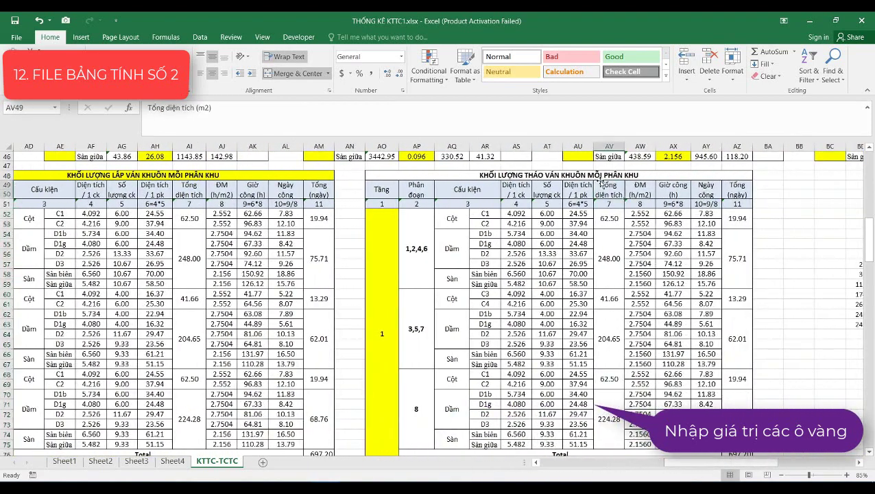
click(594, 175)
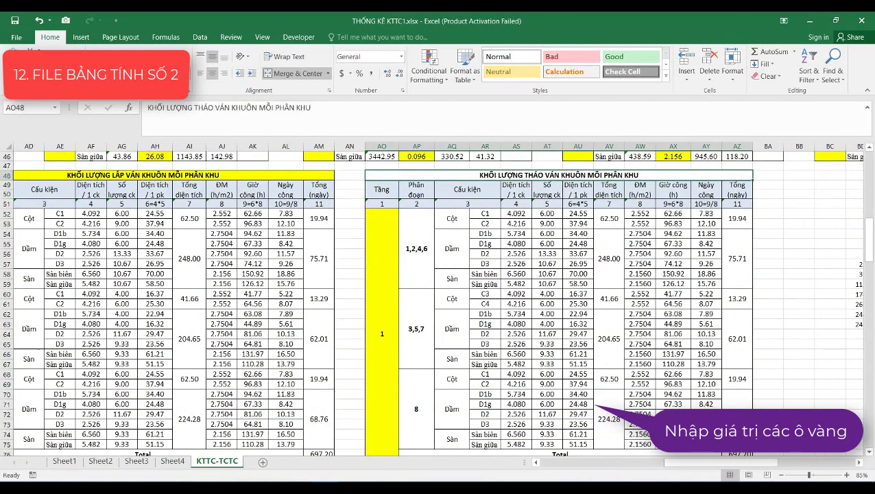
drag(413, 236, 416, 411)
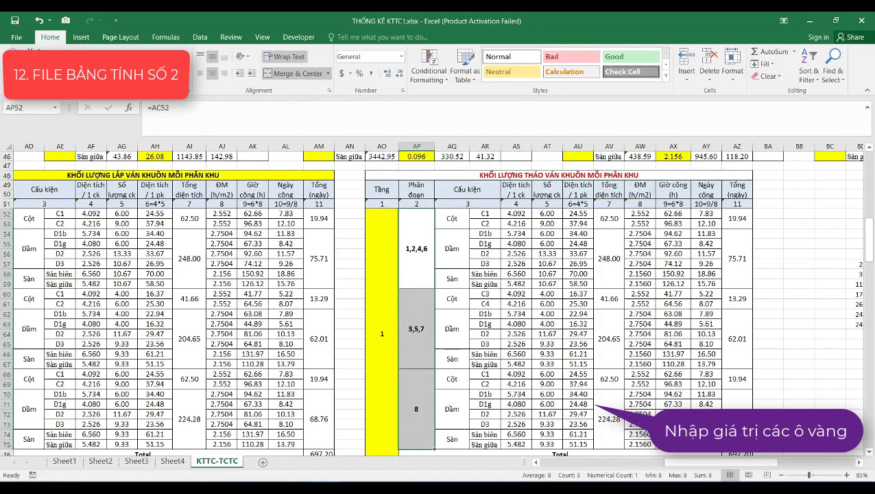
key(F4)
scroll(869, 251, down, 3)
- Fill the floor-2 concrete table's Phân đoạn segment cells yellow
scroll(868, 251, down, 3)
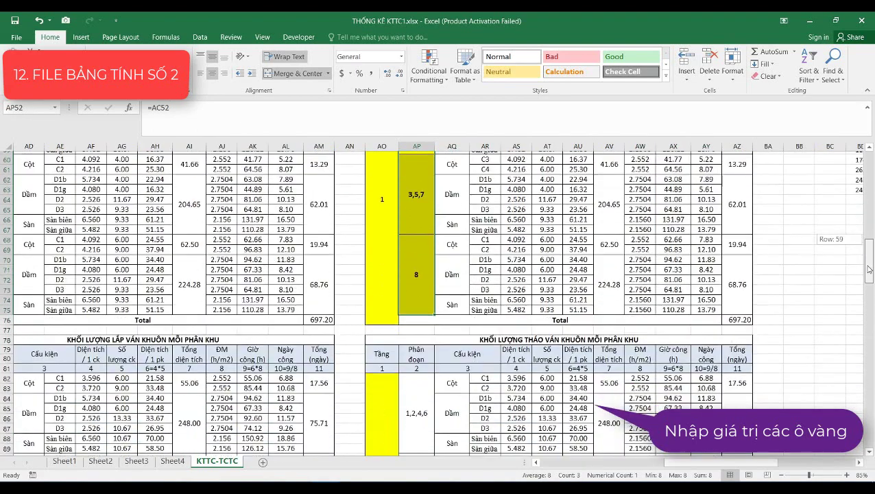
scroll(868, 251, down, 4)
drag(708, 463, 588, 463)
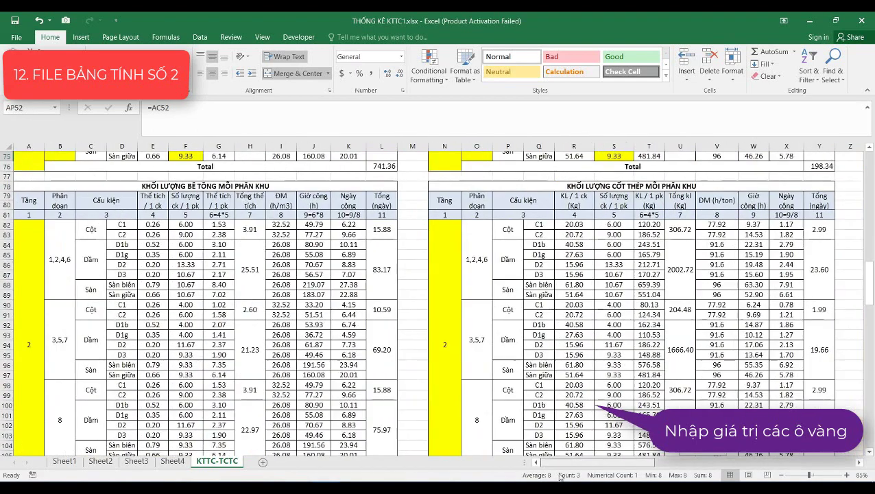
click(188, 186)
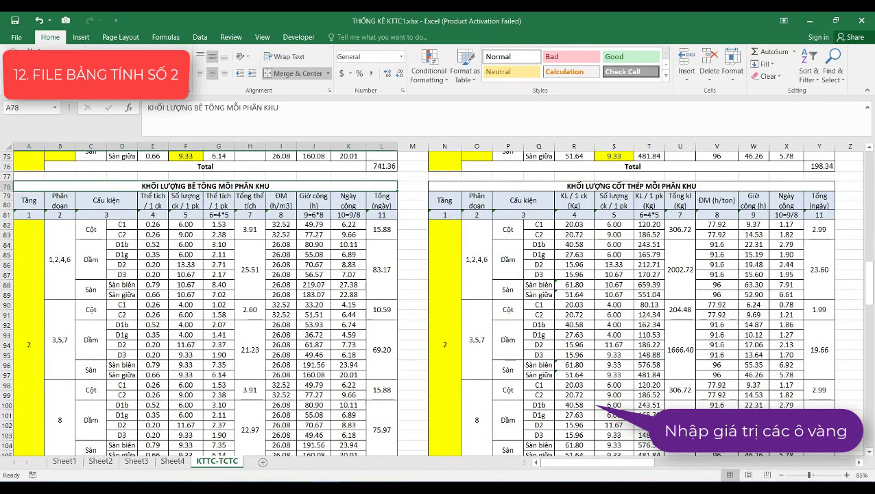
drag(60, 259, 59, 420)
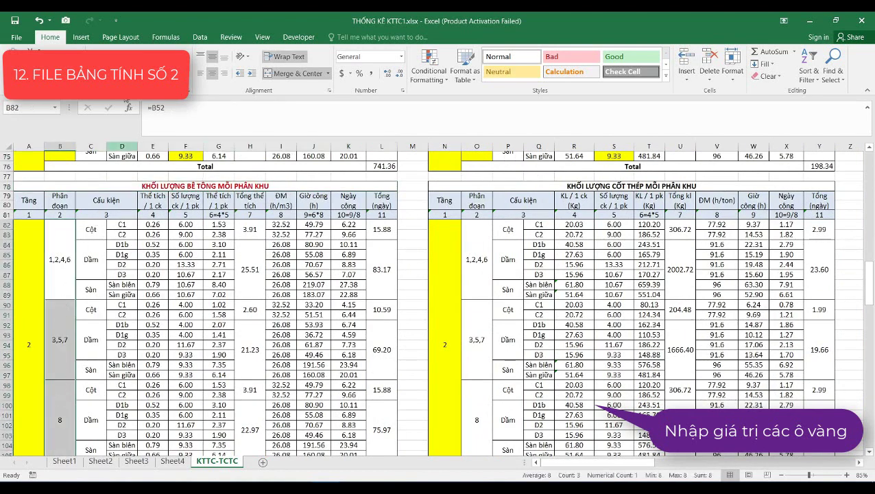
key(F4)
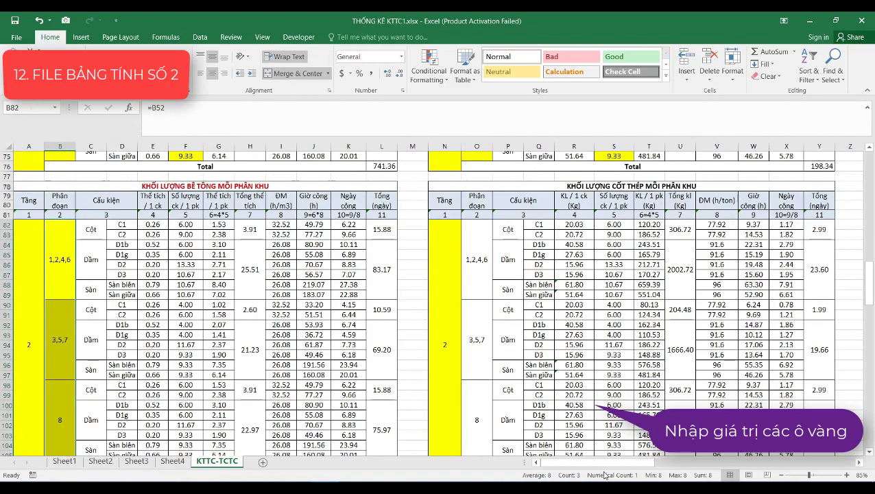
- Fill the floor-2 steel and formwork tables' Phân đoạn segment cells yellow
drag(602, 467, 656, 467)
click(264, 185)
ctrl+click(720, 185)
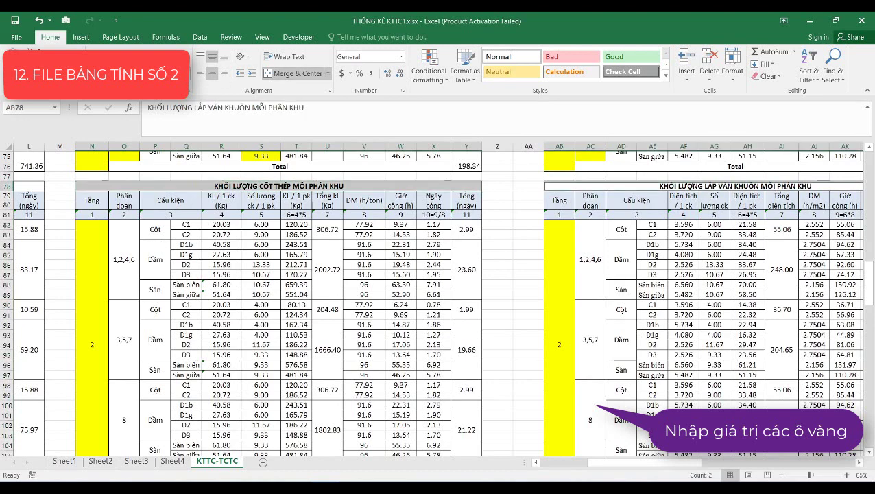
drag(127, 271, 125, 395)
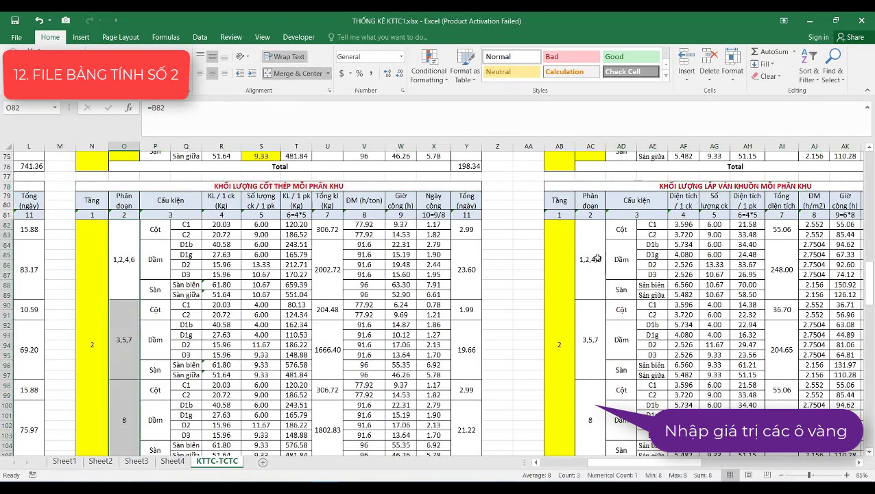
ctrl+drag(596, 258, 582, 408)
click(166, 74)
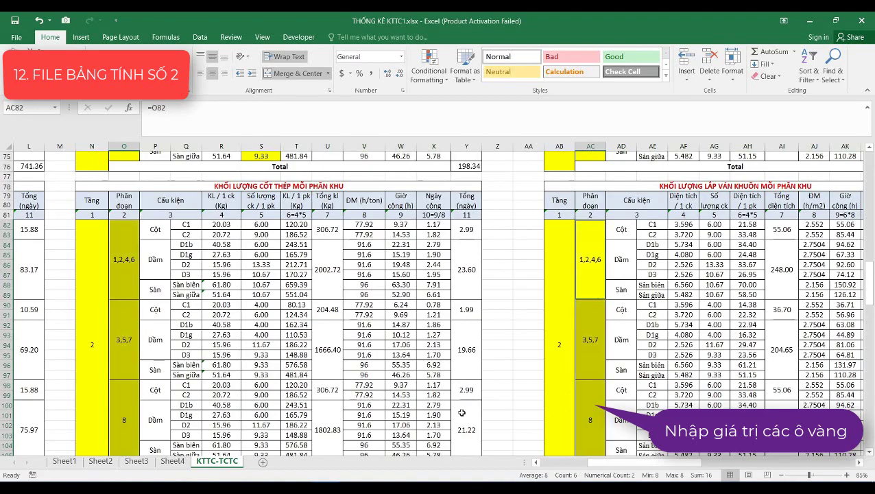
- Set the formwork-removal table title AO78 to No Fill
drag(610, 463, 694, 470)
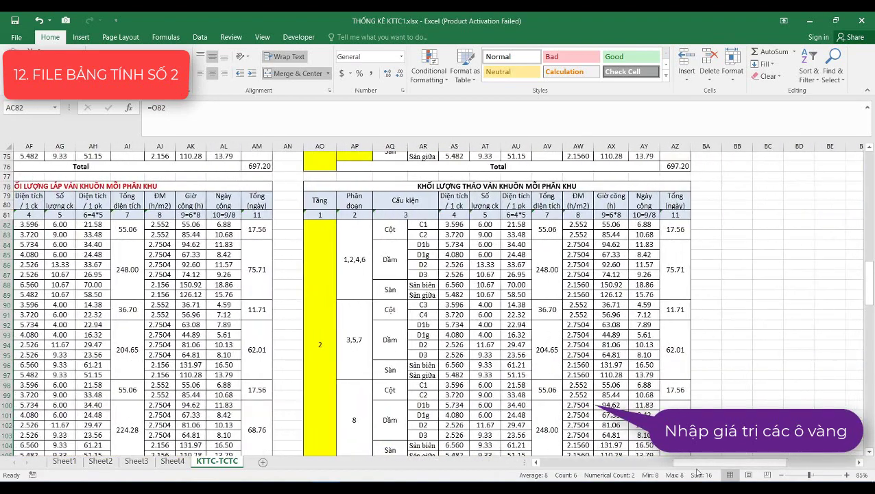
click(509, 184)
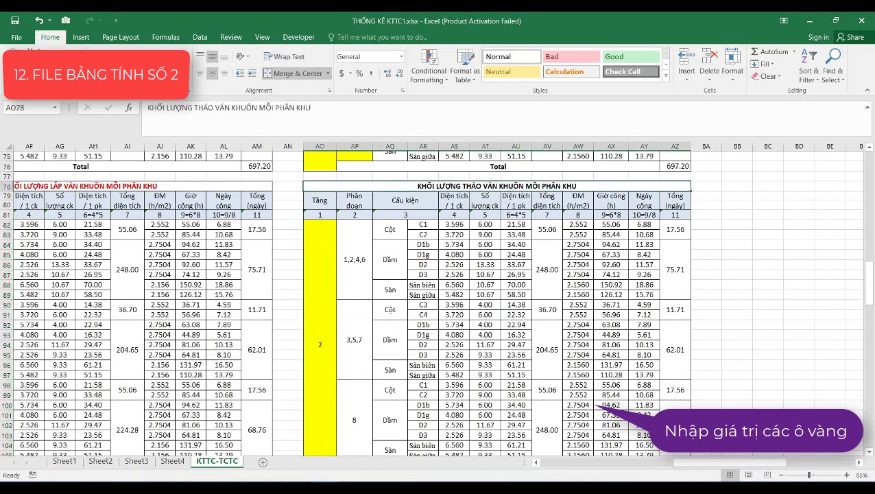
click(172, 74)
click(181, 73)
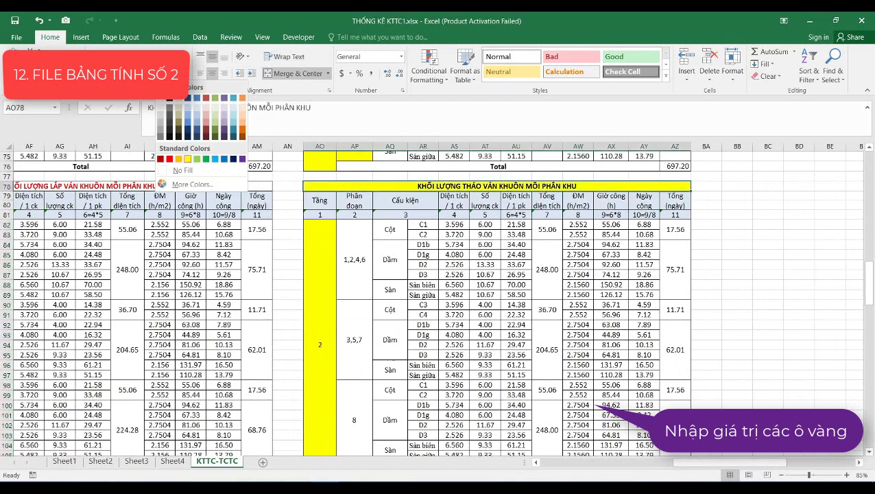
click(182, 171)
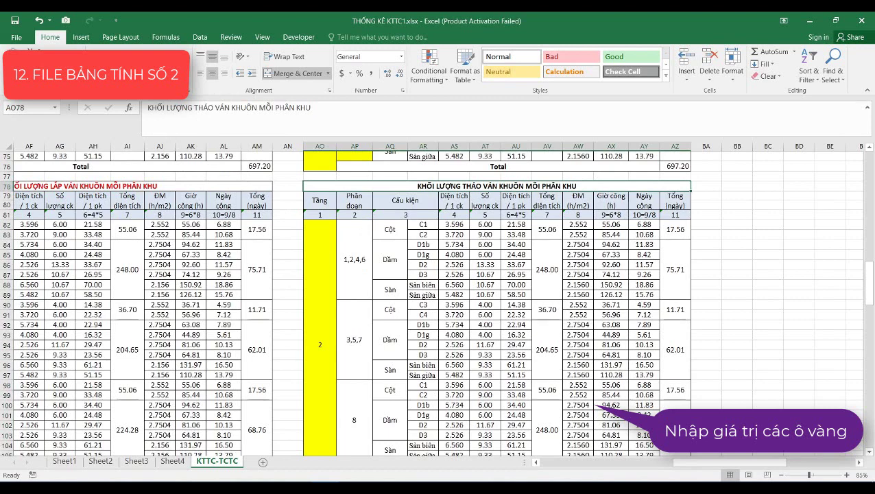
- Fill the removal table's segment cells AP82:AP105 yellow
drag(369, 265, 354, 408)
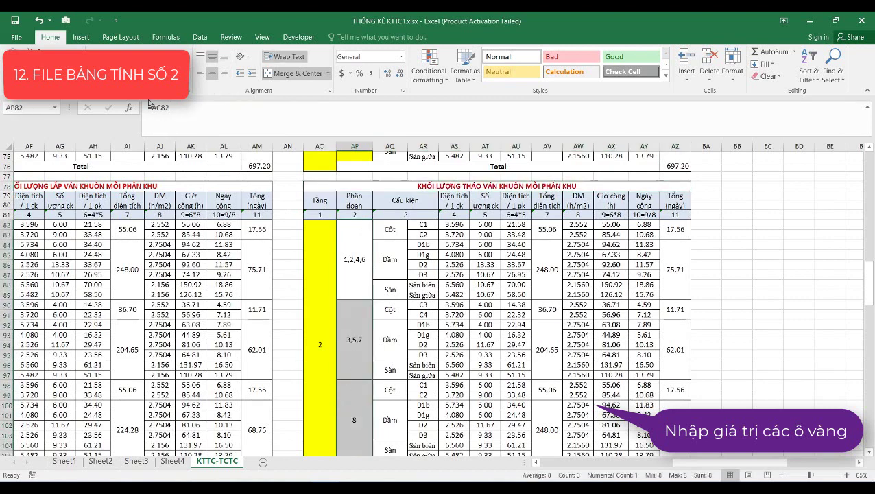
click(192, 74)
click(186, 162)
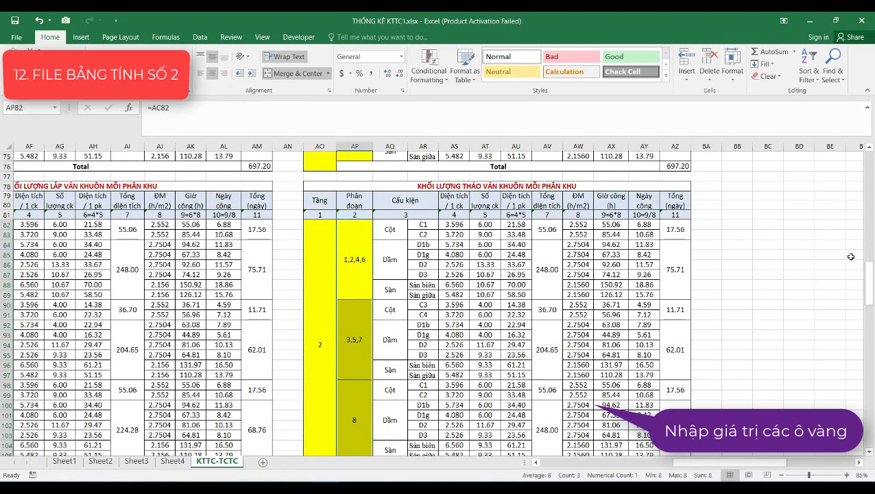
drag(870, 286, 869, 292)
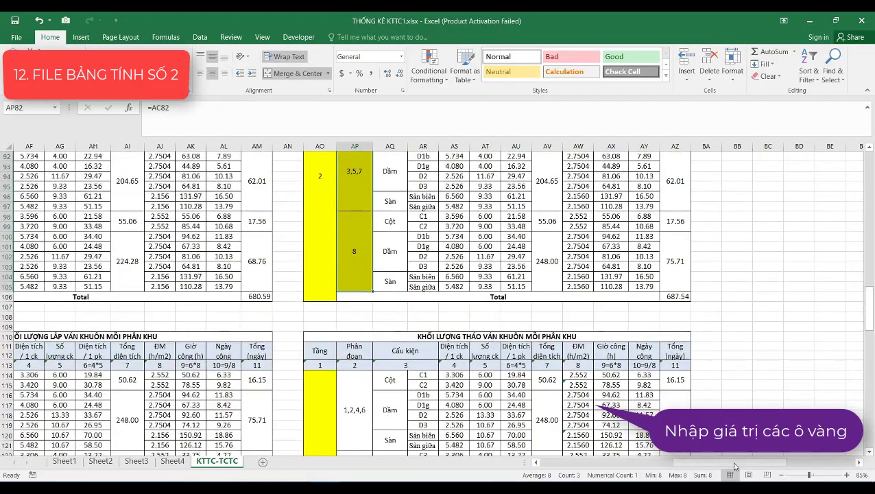
- Turn the row-110 concrete table title red and fill B114:B137 yellow
drag(737, 464, 589, 466)
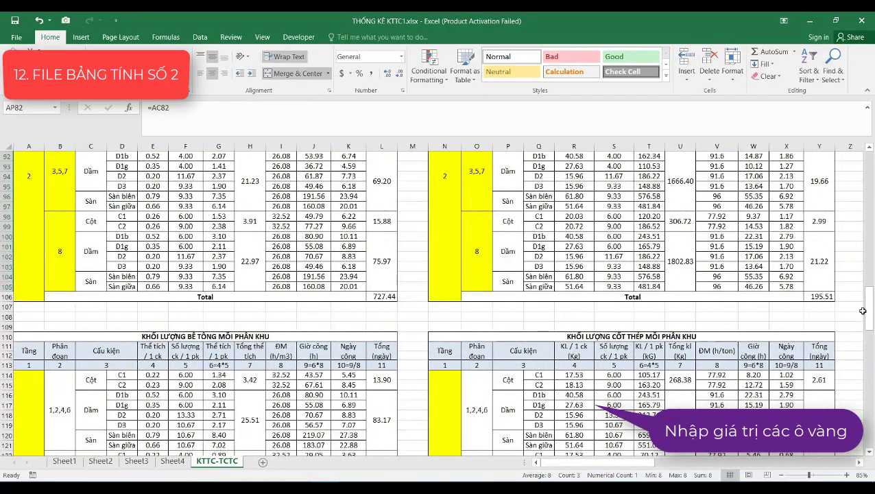
drag(870, 310, 871, 329)
click(265, 166)
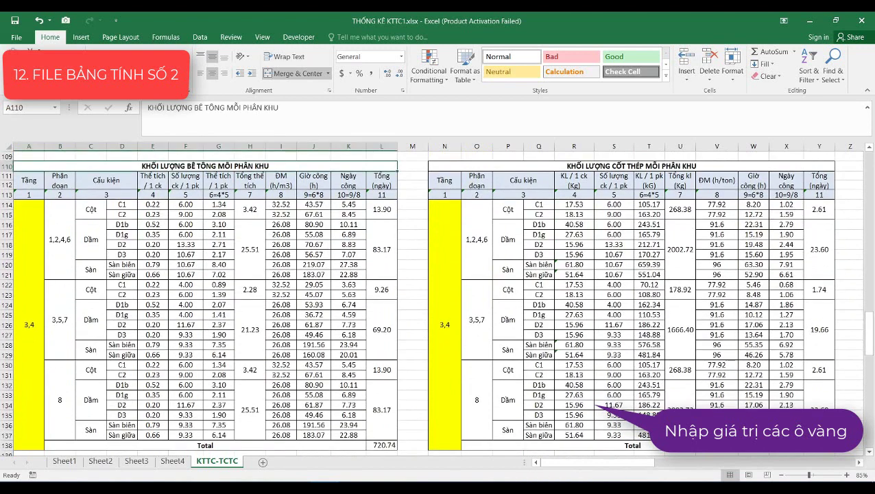
click(182, 73)
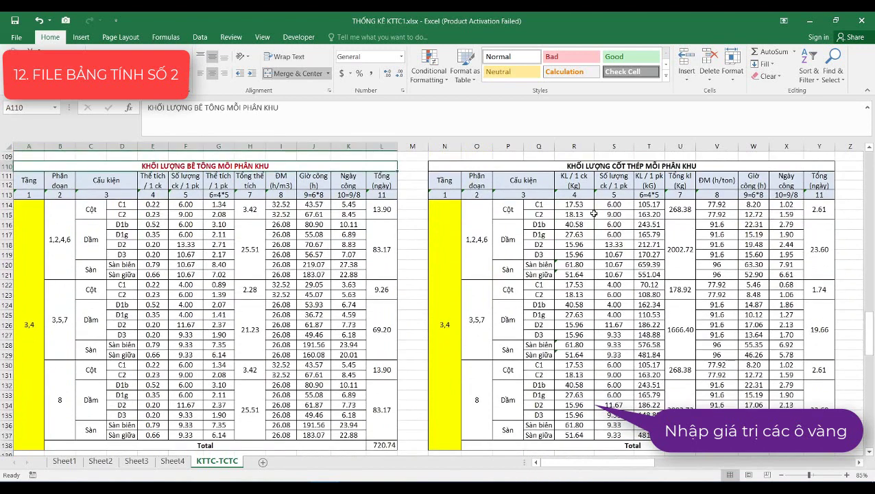
click(68, 233)
key(shift+Down)
key(shift+Down)
click(165, 73)
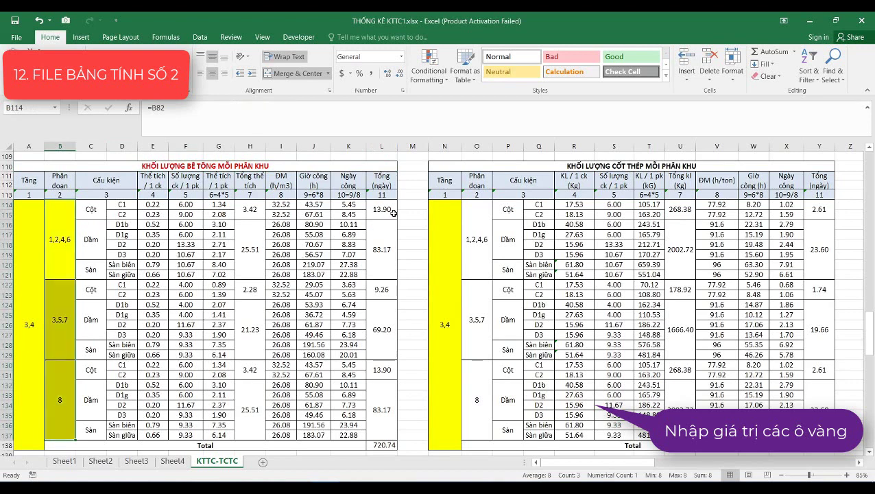
- Compare the floor 1, floor 2 and floor 3,4 labels of the concrete tables
click(214, 166)
click(27, 318)
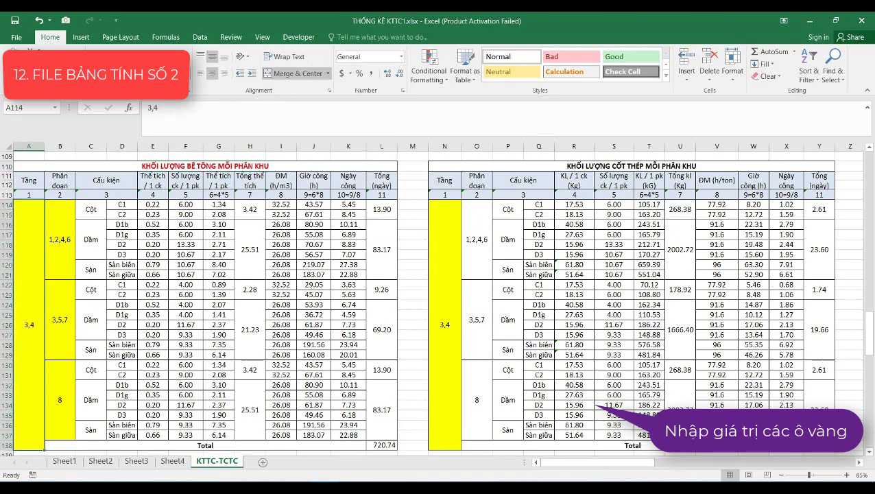
scroll(44, 251, up, 3)
scroll(43, 249, up, 4)
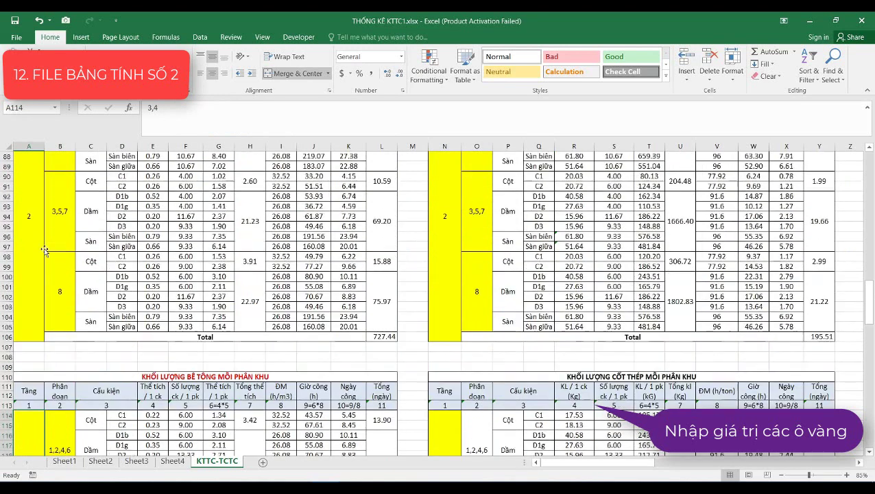
scroll(40, 249, up, 2)
click(40, 248)
scroll(40, 248, up, 4)
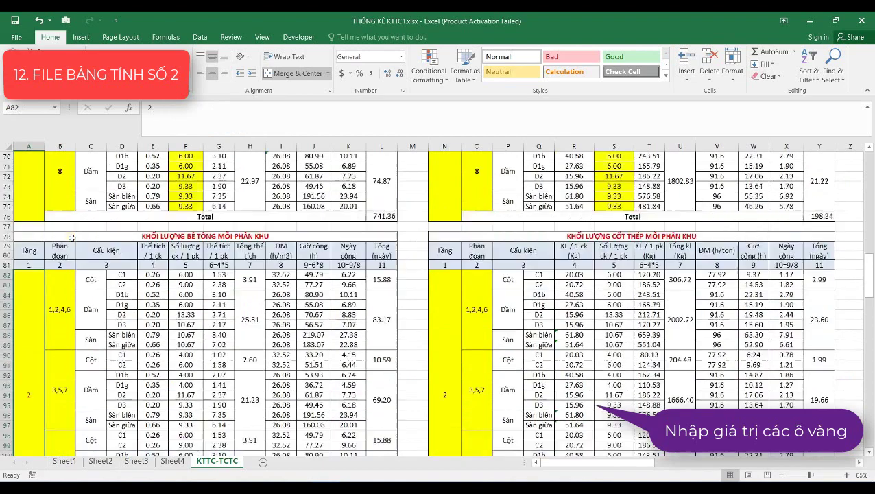
scroll(40, 248, up, 4)
click(41, 232)
scroll(103, 347, up, 7)
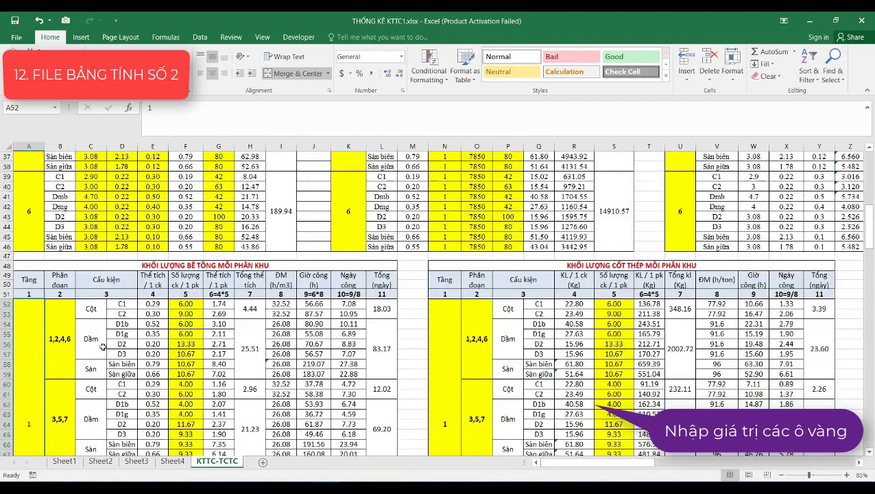
scroll(90, 321, down, 12)
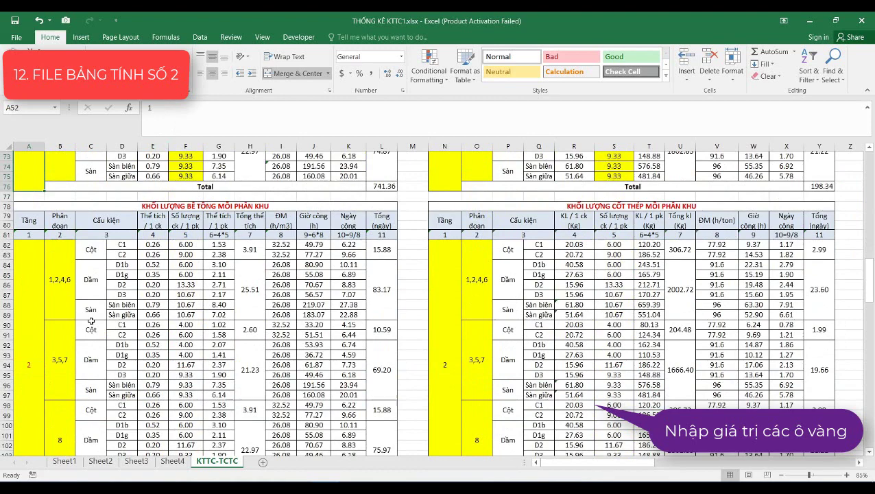
scroll(91, 321, down, 1)
scroll(91, 320, down, 1)
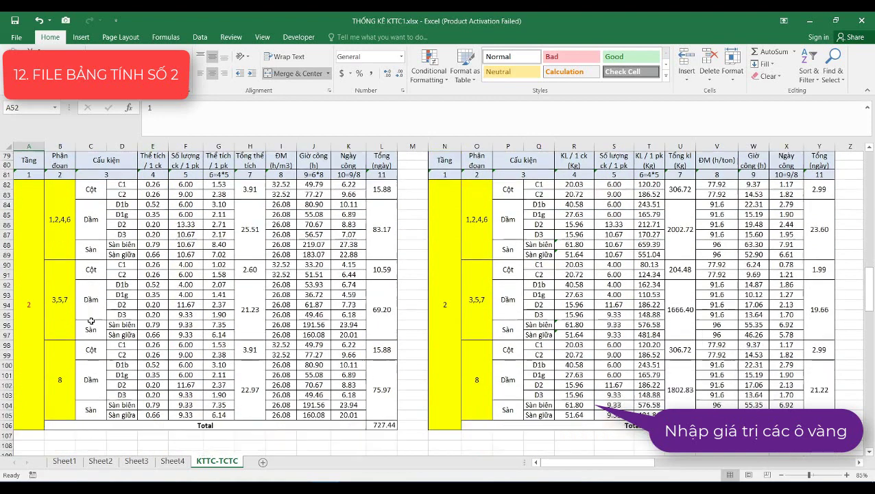
scroll(91, 320, down, 6)
scroll(90, 321, down, 3)
scroll(91, 320, down, 1)
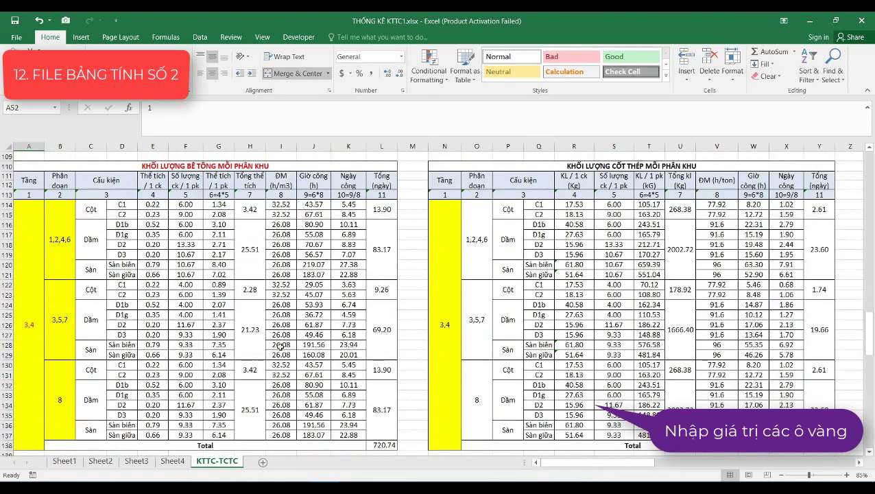
- Fill the steel table's segment cells O114:O137 yellow
click(427, 328)
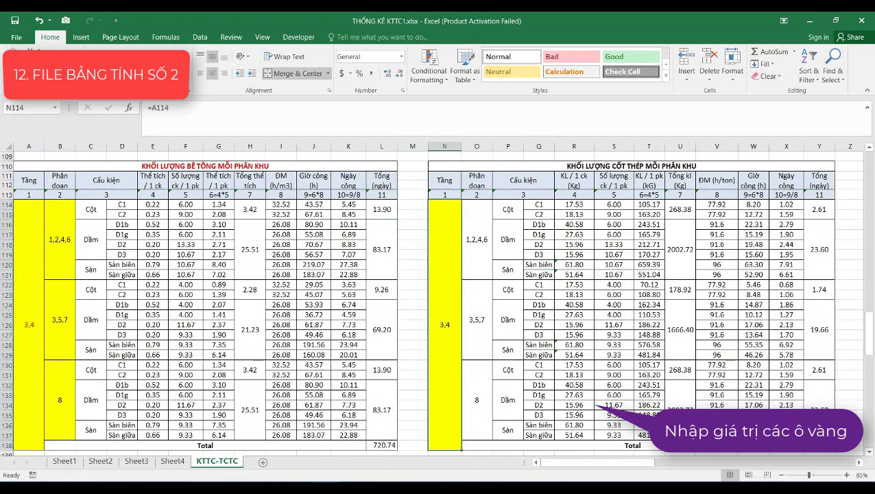
click(591, 165)
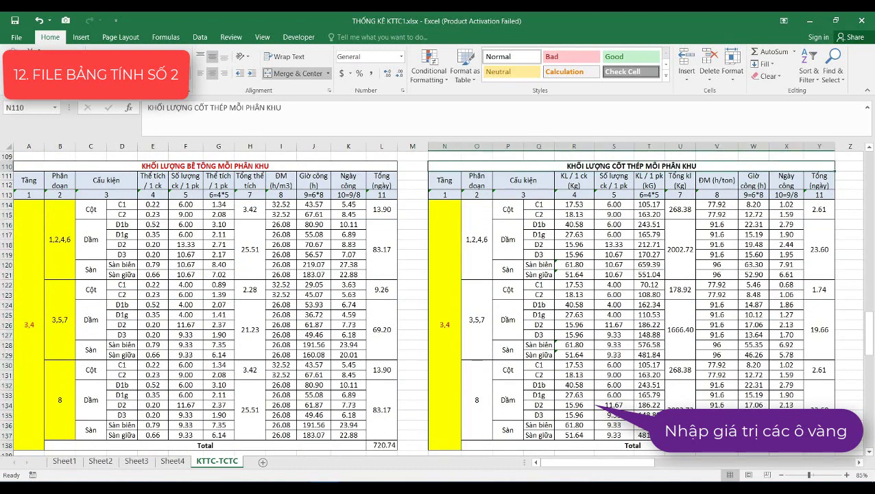
drag(473, 242, 476, 434)
click(159, 73)
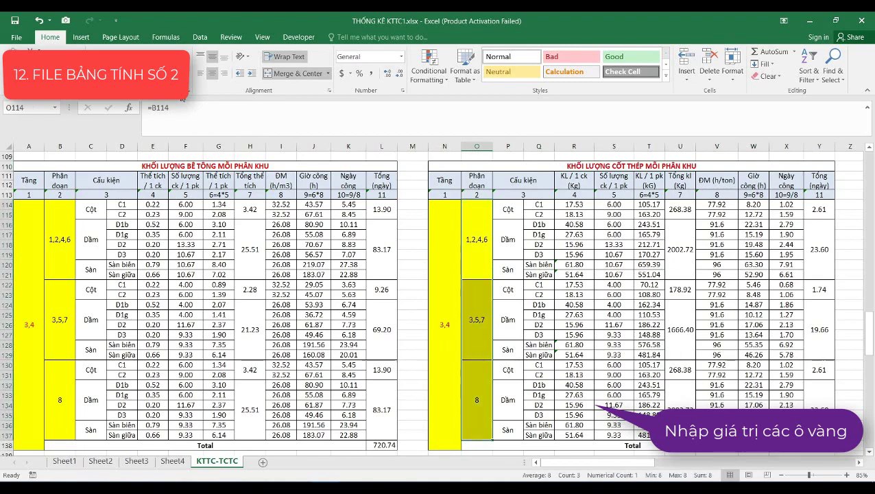
- Select the formwork-installation table's title and segment cells AC114:AC137
drag(624, 461, 700, 459)
click(577, 172)
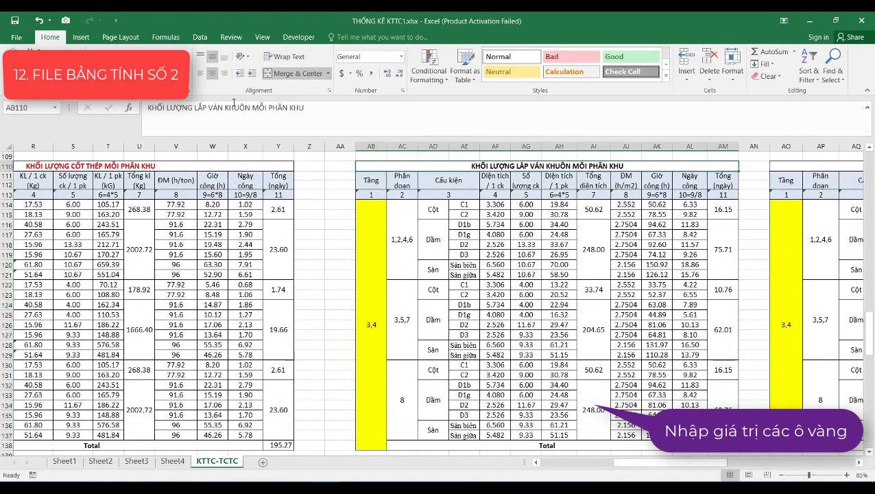
drag(397, 229, 402, 411)
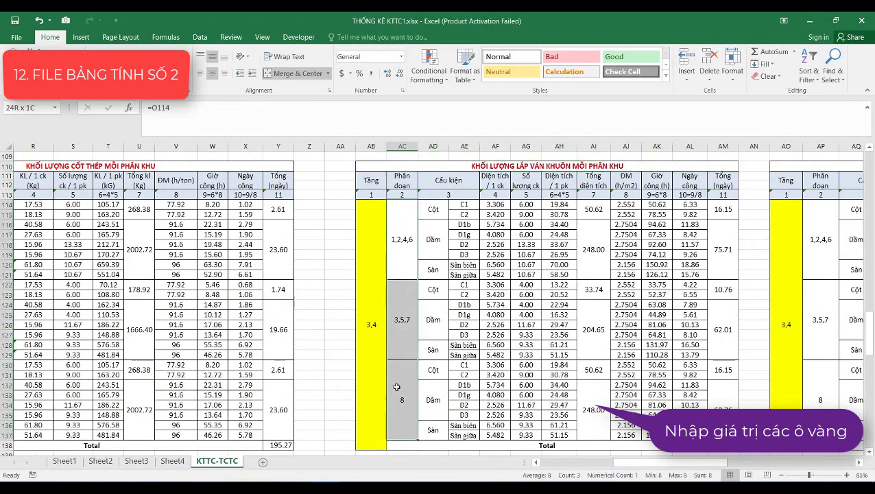
click(367, 273)
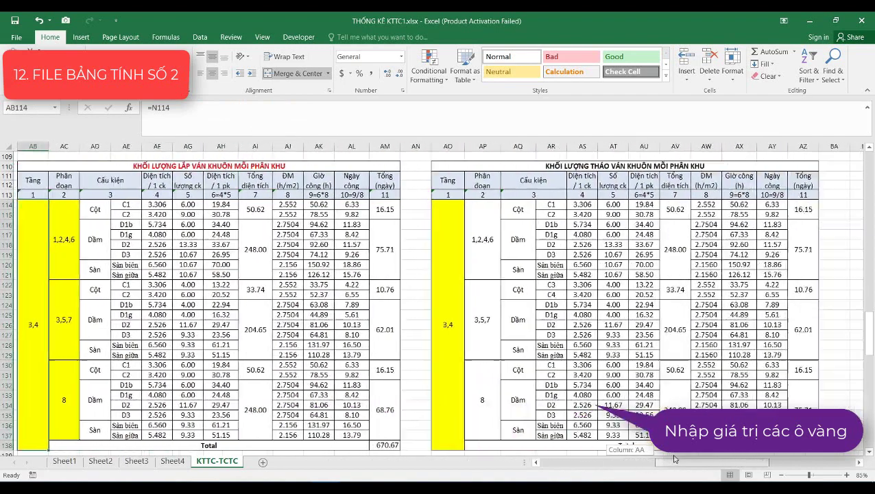
- Fill the formwork-removal table's segment cells AP114:AP137 yellow
drag(617, 462, 672, 462)
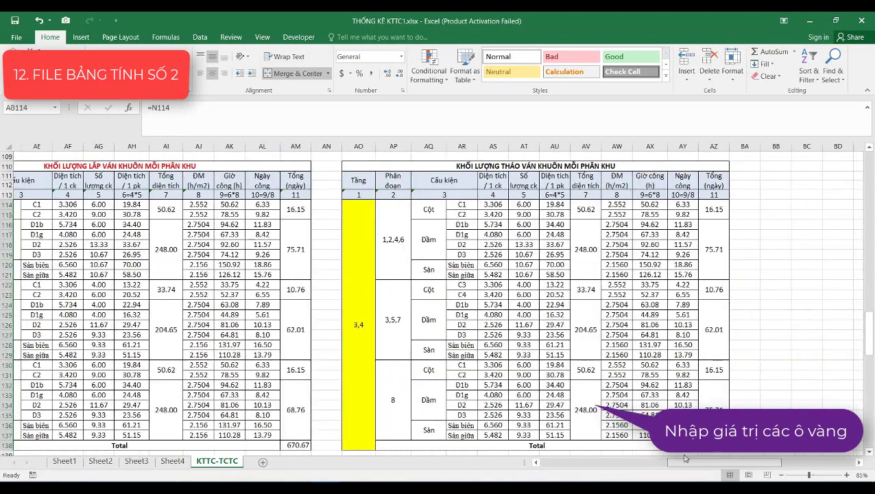
drag(384, 227, 385, 412)
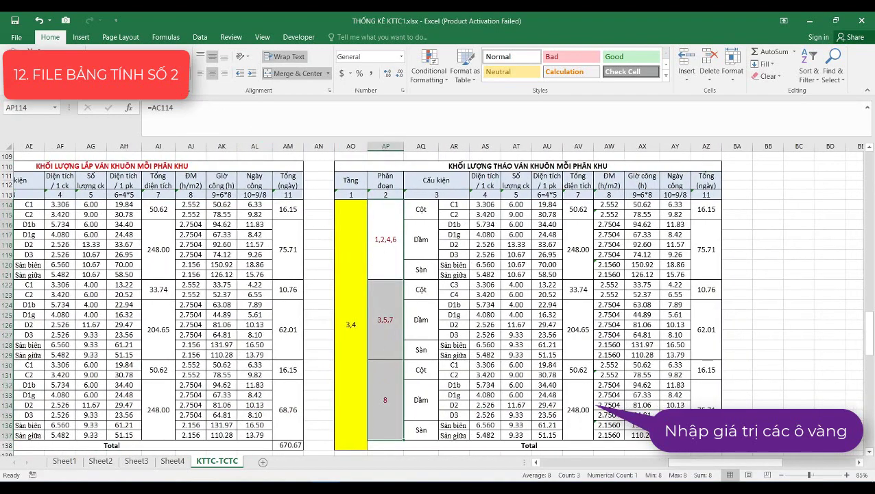
key(F4)
key(Left)
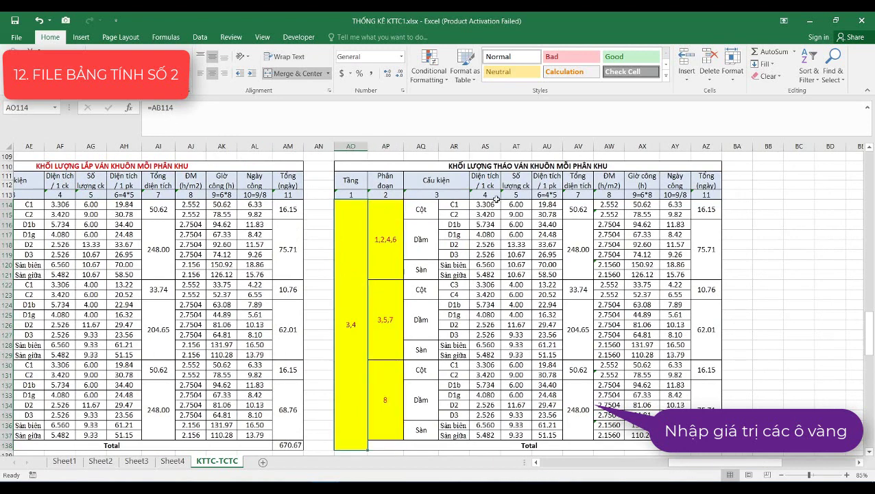
click(504, 169)
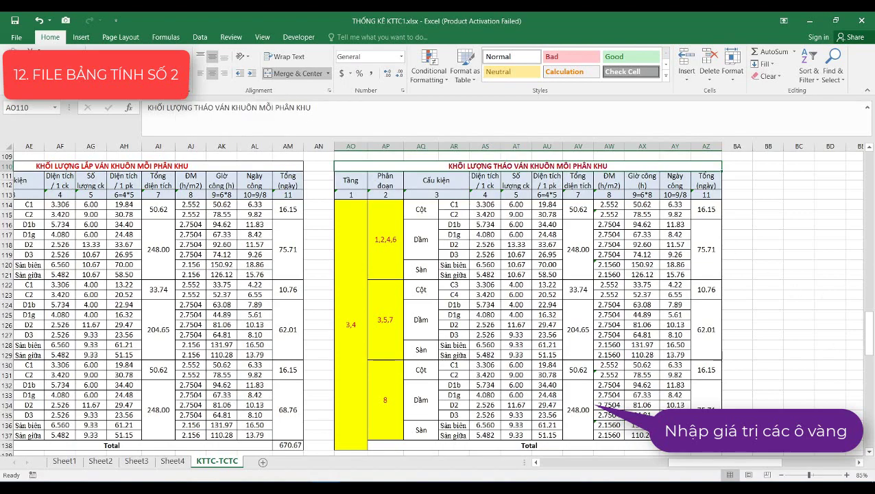
drag(683, 465, 548, 465)
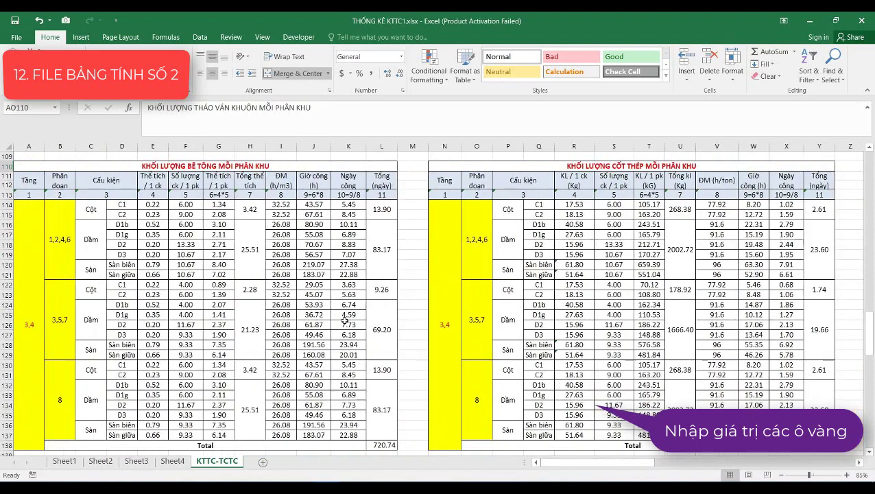
- Fill the floor 5,6 concrete table's segment cells B144:B167 yellow
scroll(345, 319, down, 6)
scroll(345, 320, down, 3)
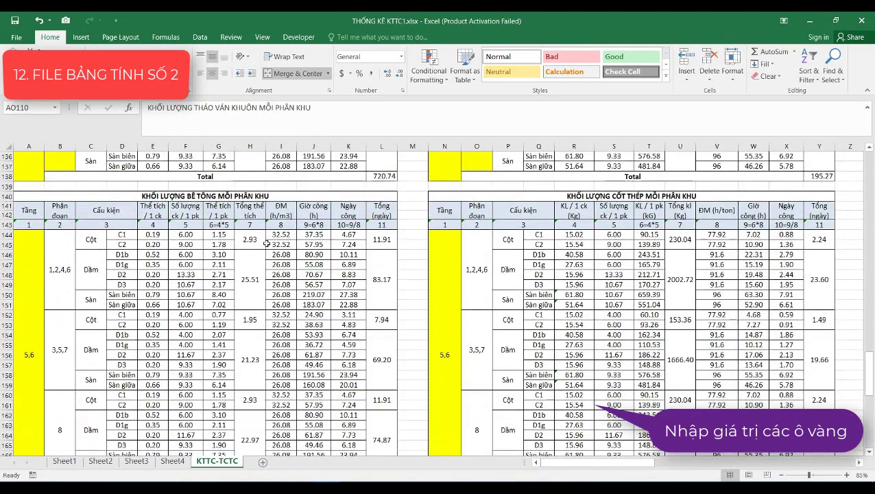
scroll(266, 244, down, 1)
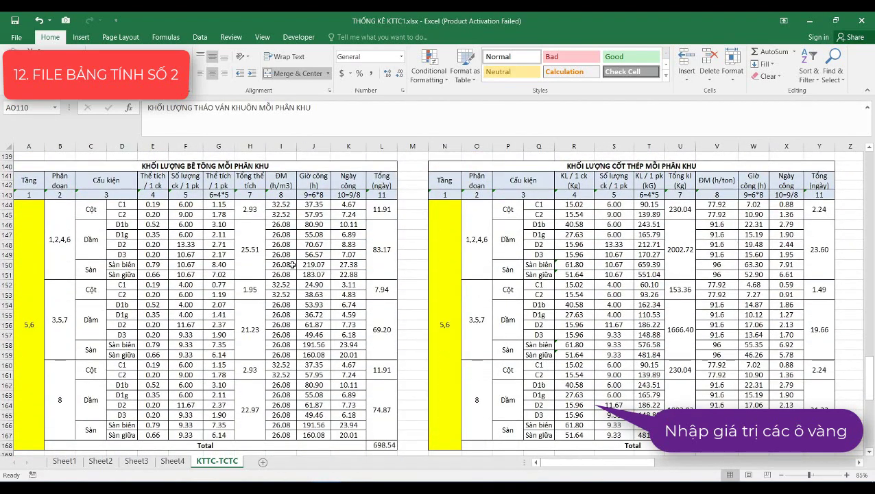
click(179, 168)
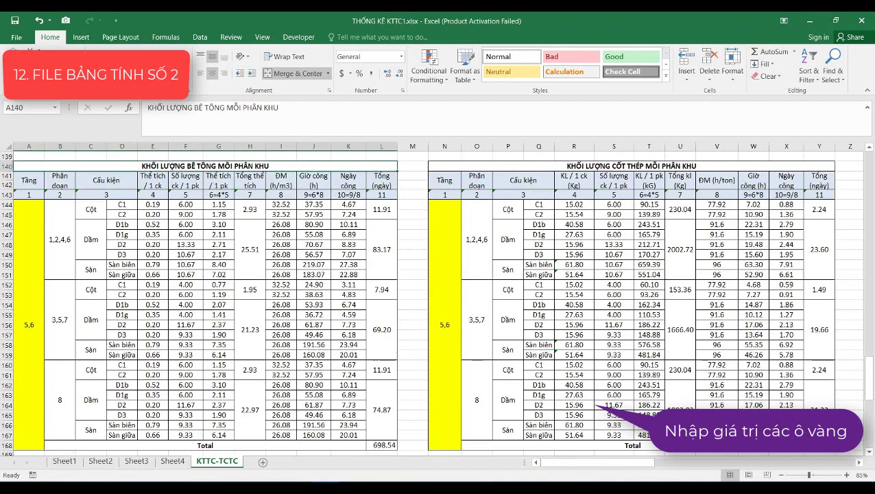
drag(59, 239, 58, 379)
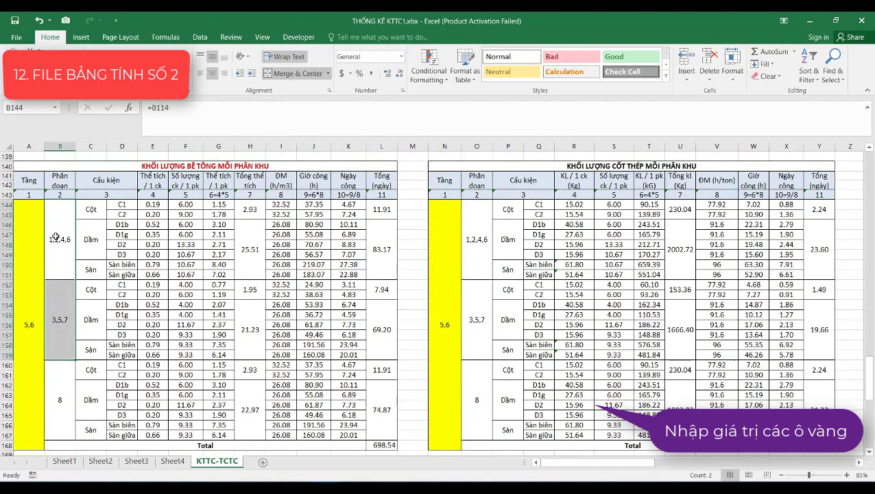
key(F4)
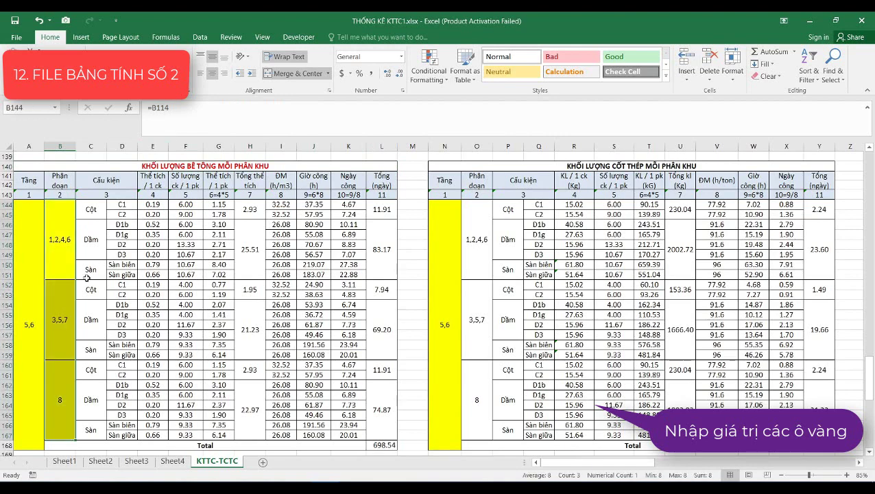
- Fill the rebar table's segment cells O144:O167 yellow and turn title N140 red
click(59, 323)
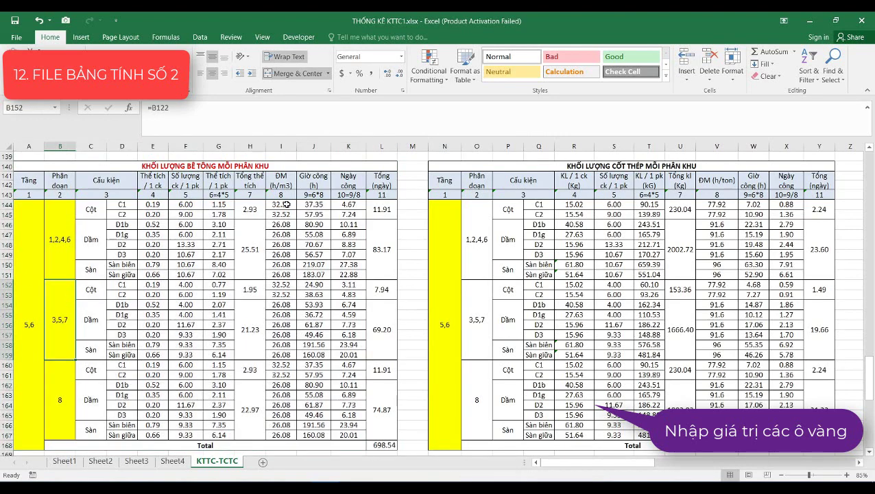
drag(478, 240, 478, 400)
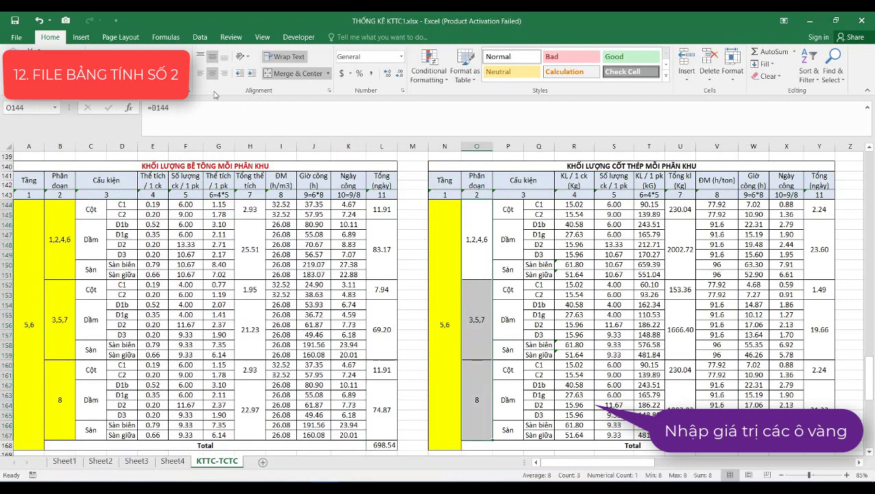
key(F4)
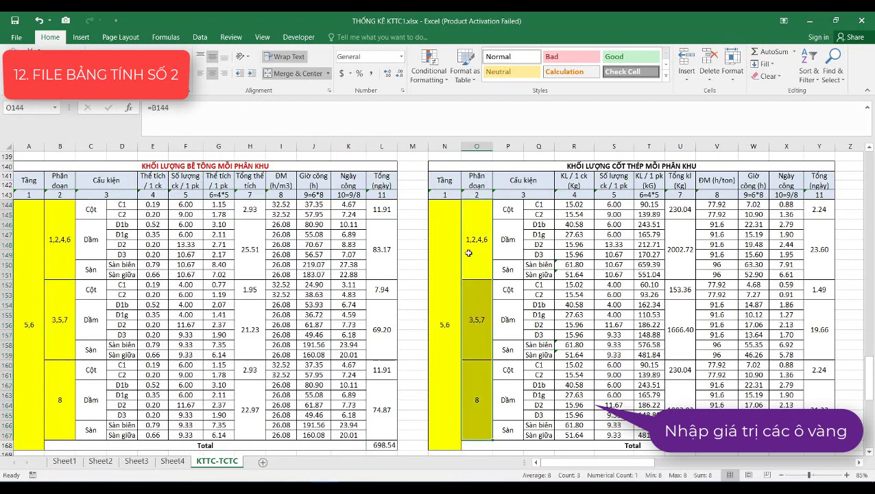
click(594, 168)
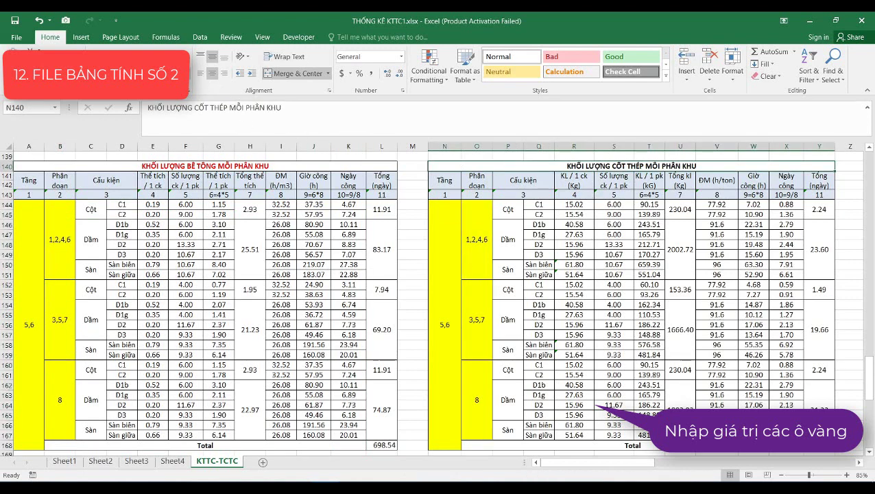
click(180, 73)
drag(560, 463, 659, 463)
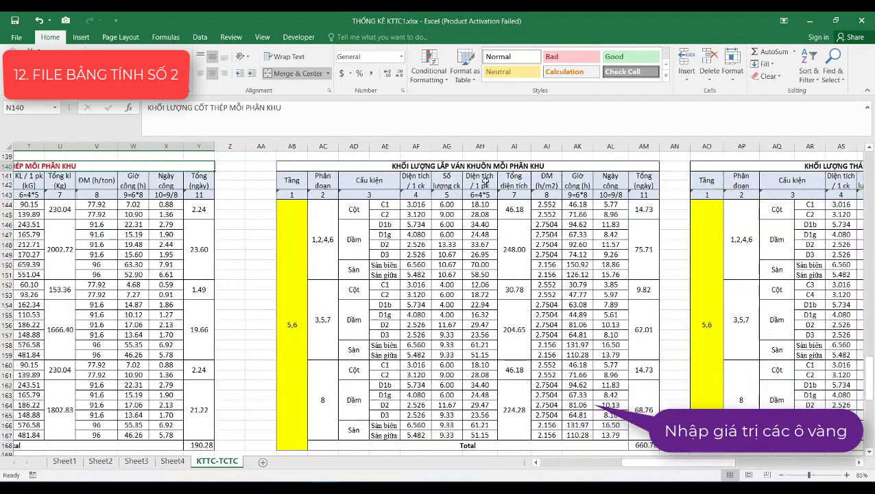
- Fill the formwork installation table's segment cells AC144:AC167 yellow
click(468, 166)
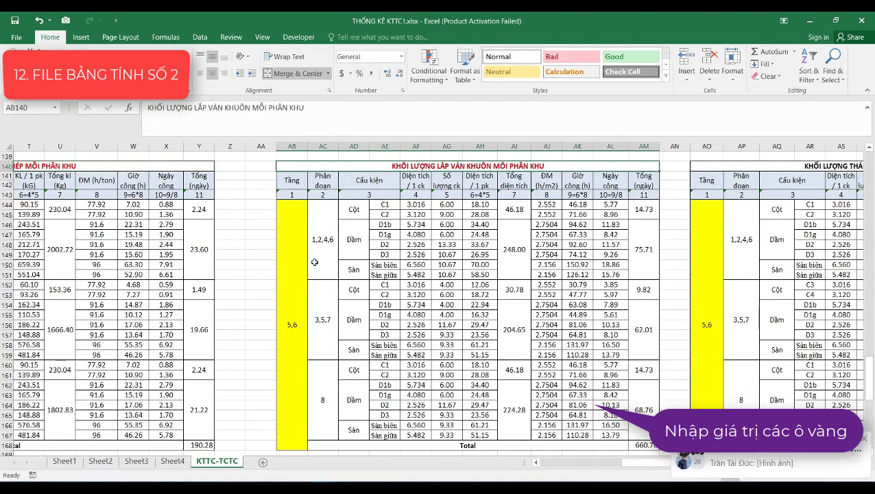
drag(319, 238, 324, 376)
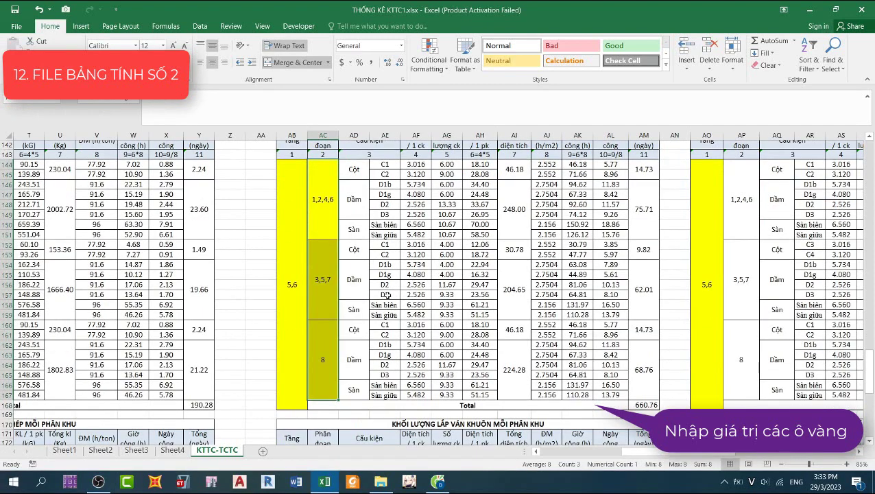
click(359, 251)
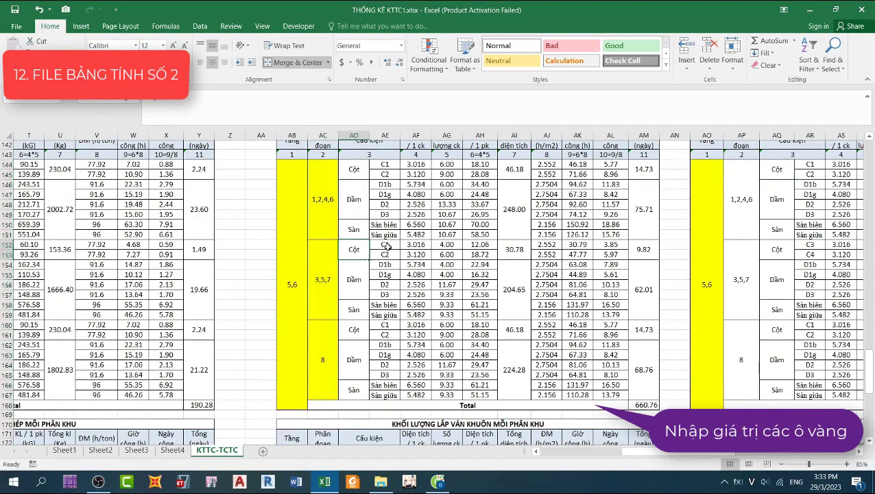
scroll(460, 226, up, 1)
click(447, 224)
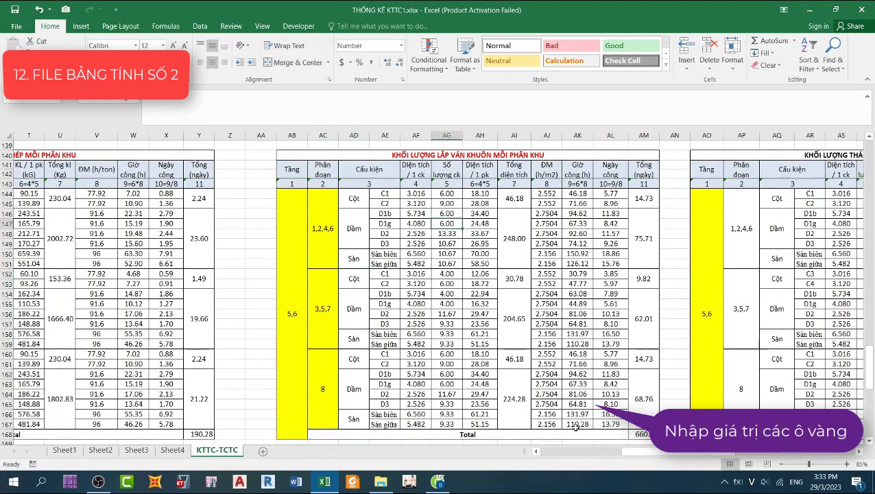
- Turn the formwork removal title AO140 red and fill AP144:AP167 yellow
drag(641, 454, 656, 454)
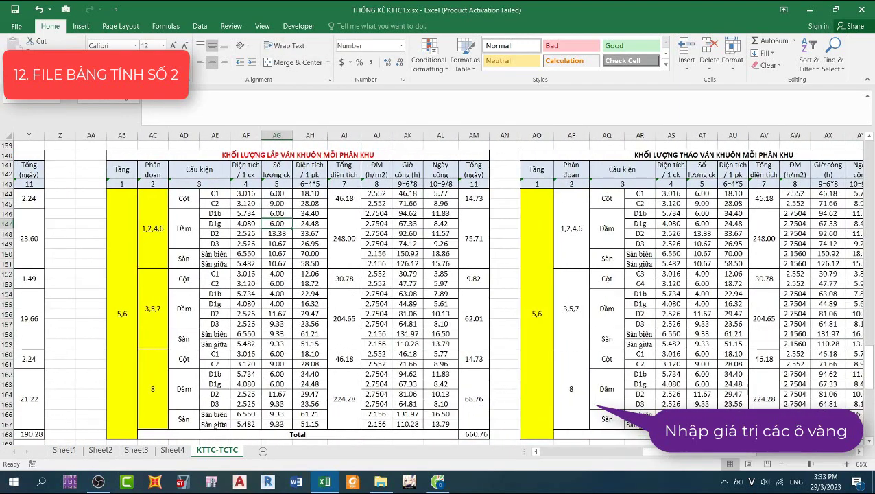
drag(665, 454, 692, 453)
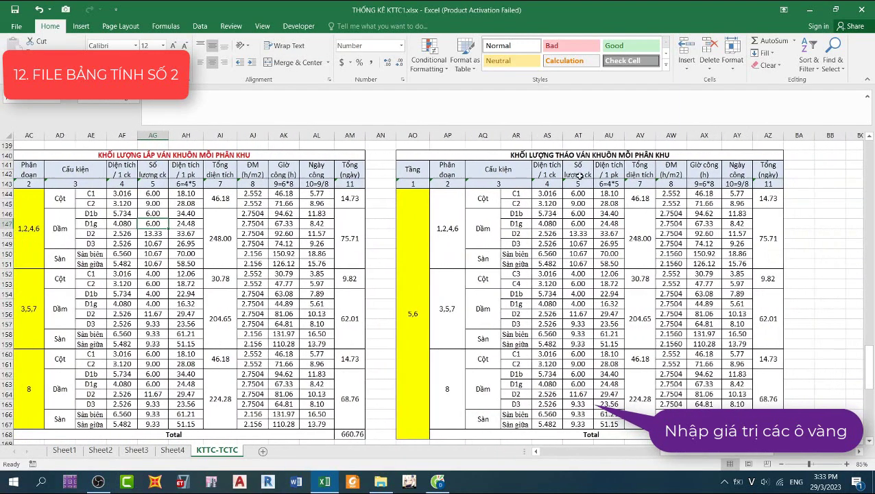
click(549, 156)
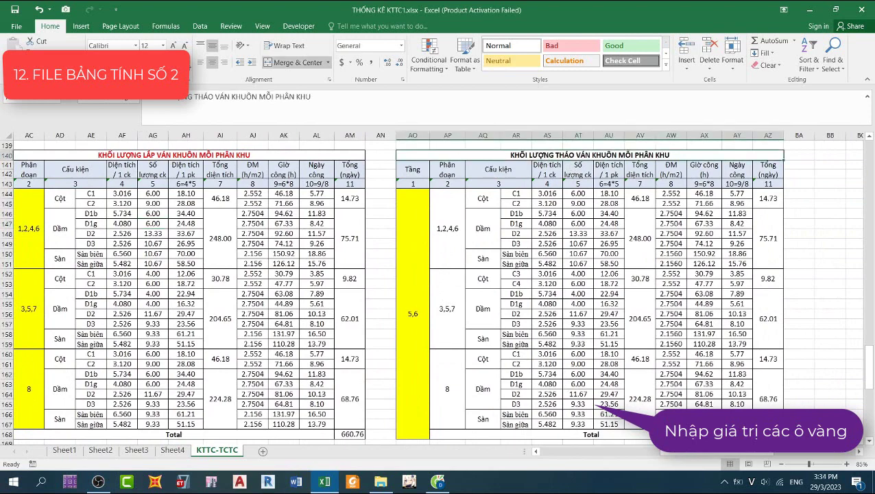
click(180, 62)
drag(450, 217, 447, 424)
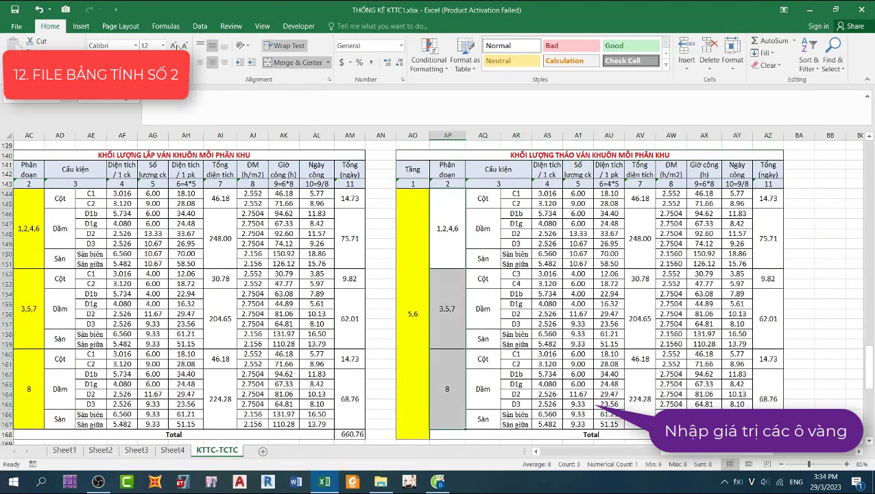
key(F4)
scroll(484, 395, down, 10)
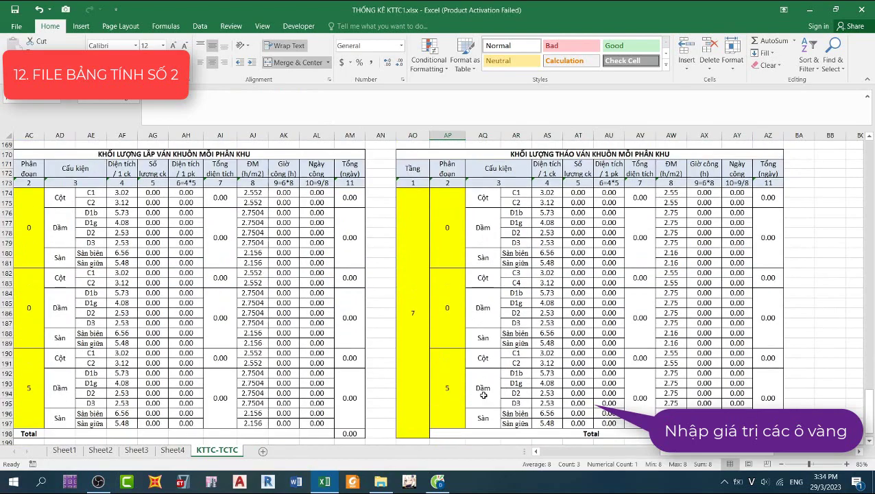
drag(674, 456, 572, 466)
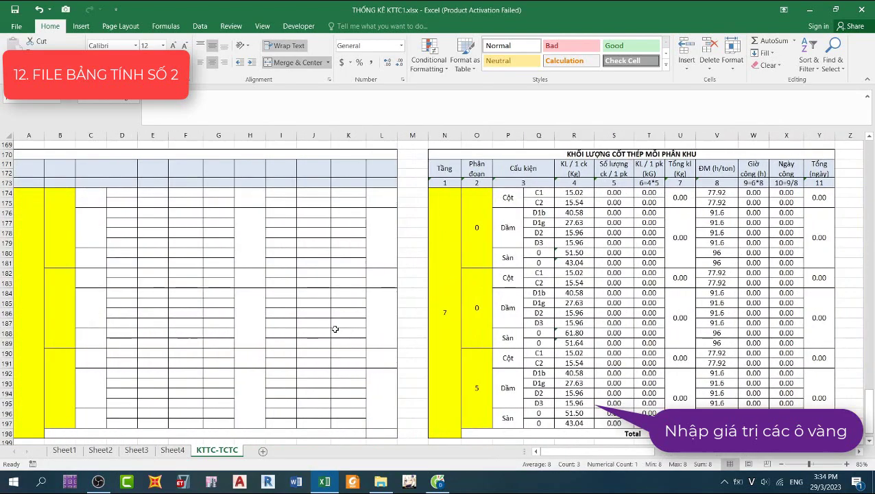
scroll(336, 327, up, 14)
scroll(335, 329, up, 4)
scroll(335, 329, up, 16)
scroll(335, 329, down, 3)
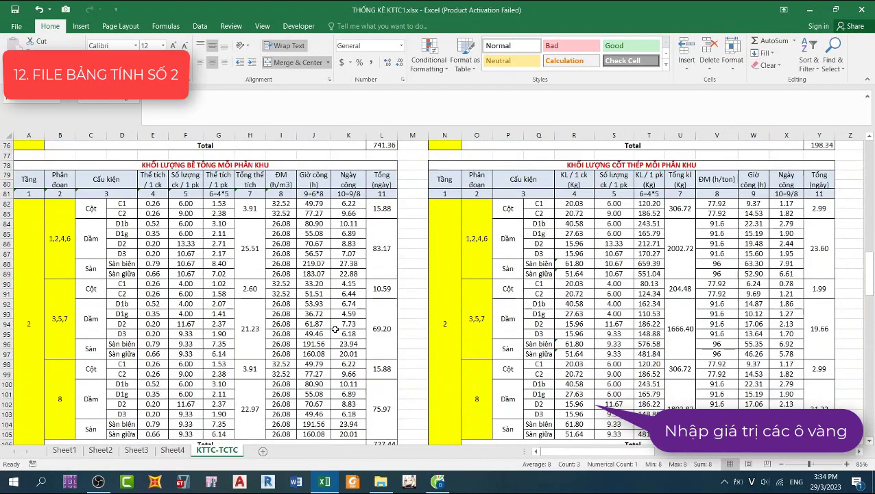
scroll(359, 304, down, 2)
scroll(359, 305, down, 2)
scroll(359, 305, down, 2)
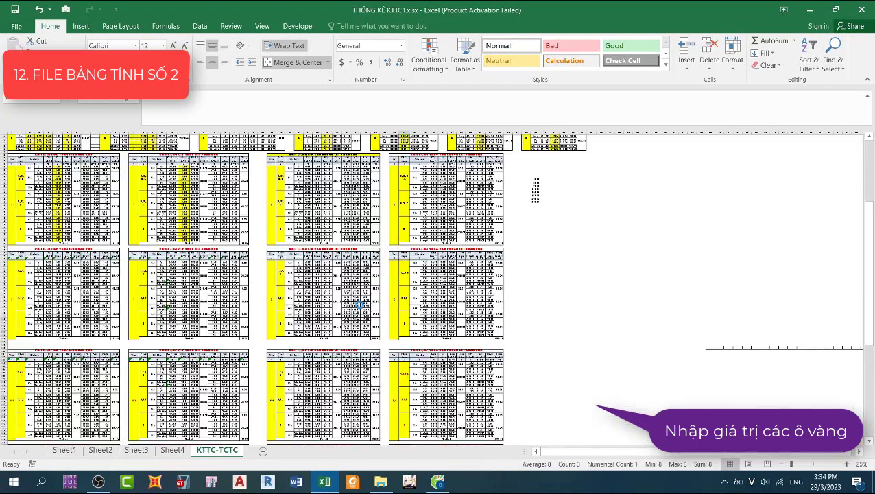
scroll(358, 299, down, 2)
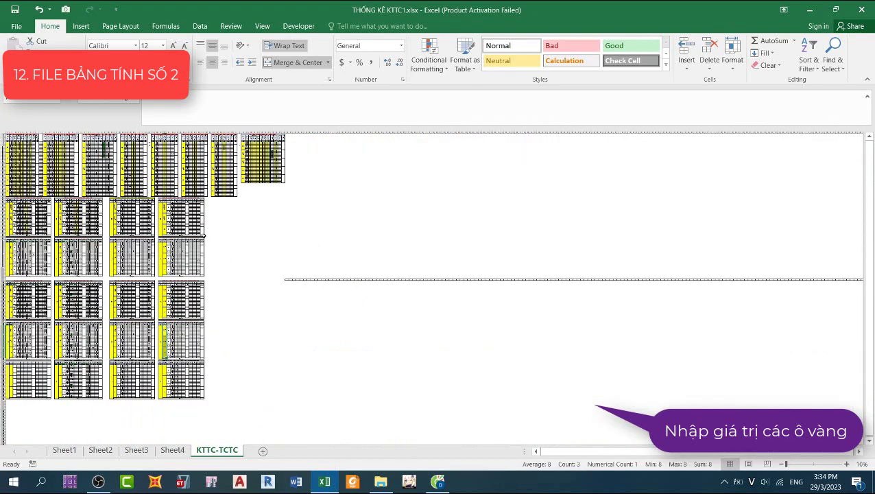
scroll(201, 235, up, 3)
scroll(201, 235, up, 2)
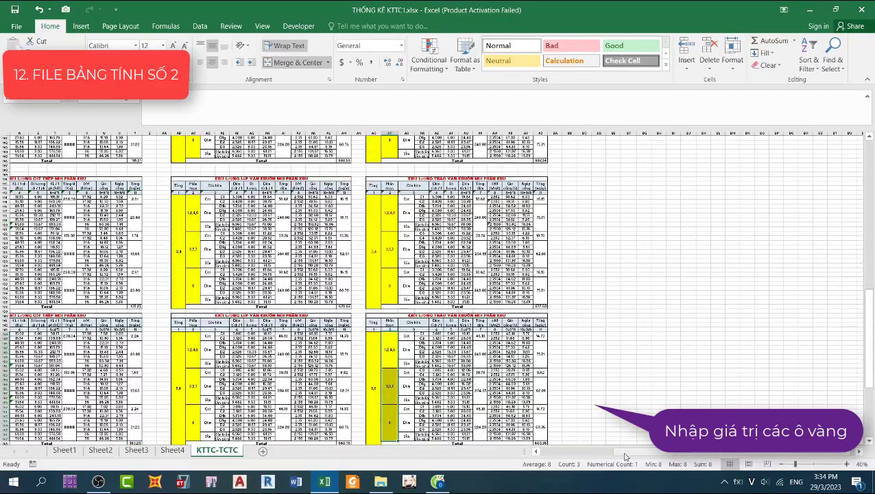
scroll(587, 453, down, 1)
scroll(586, 453, up, 5)
scroll(597, 425, up, 5)
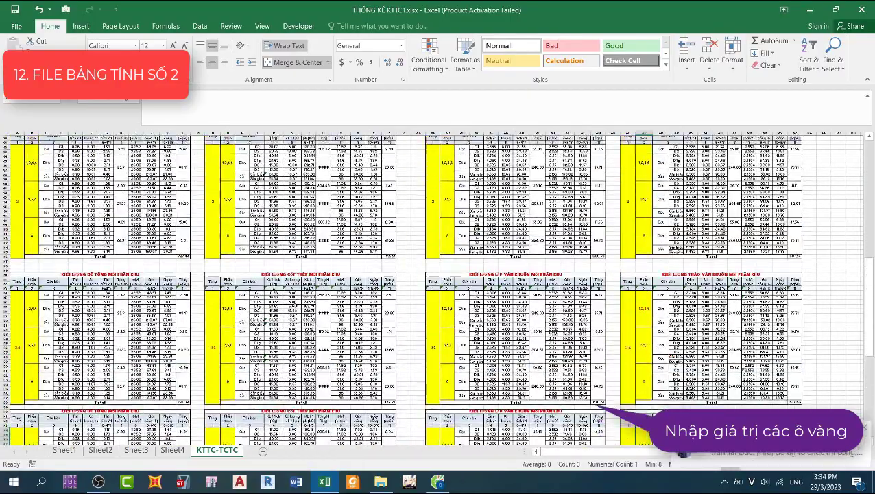
scroll(679, 453, up, 5)
scroll(295, 305, up, 5)
scroll(295, 305, up, 5)
scroll(295, 305, up, 5)
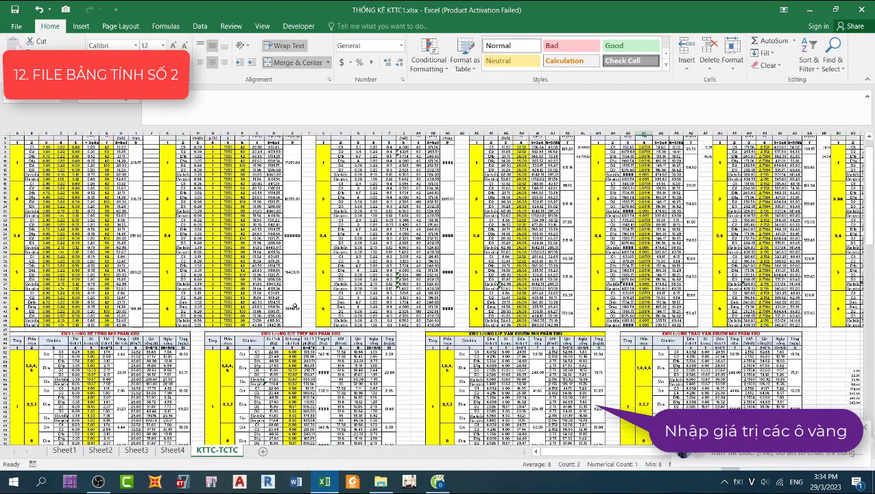
scroll(295, 305, up, 5)
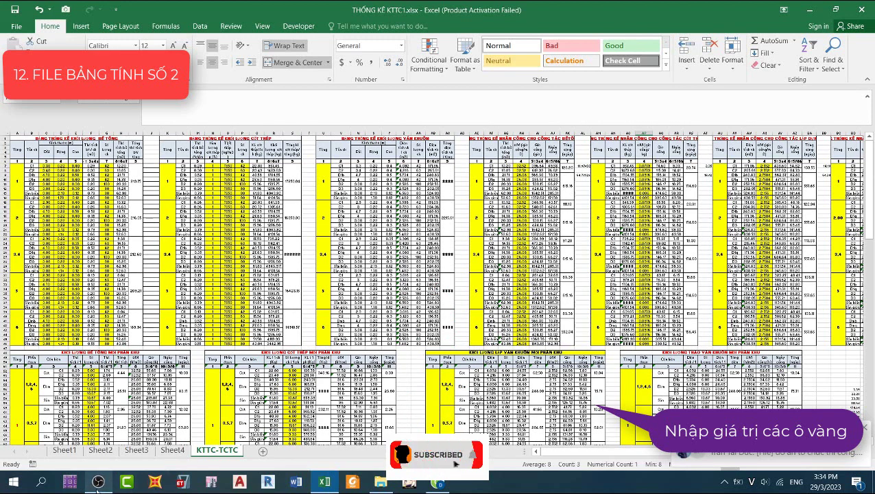
key(alt+Tab)
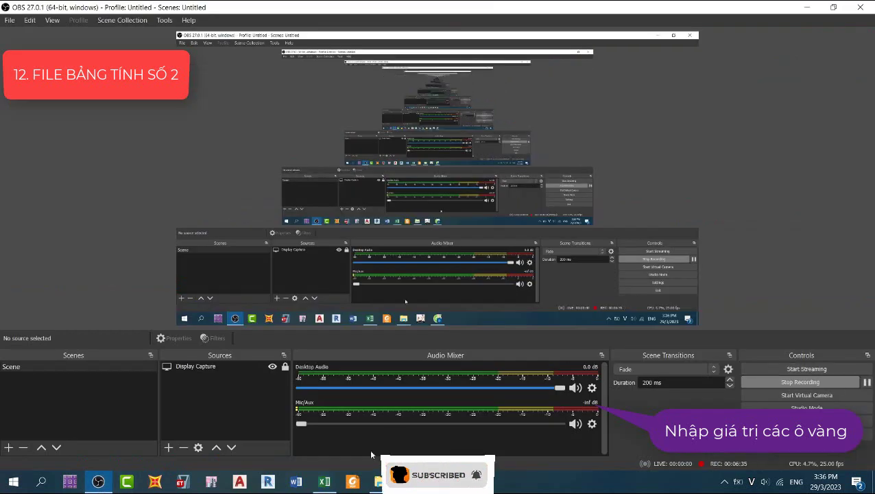
click(324, 482)
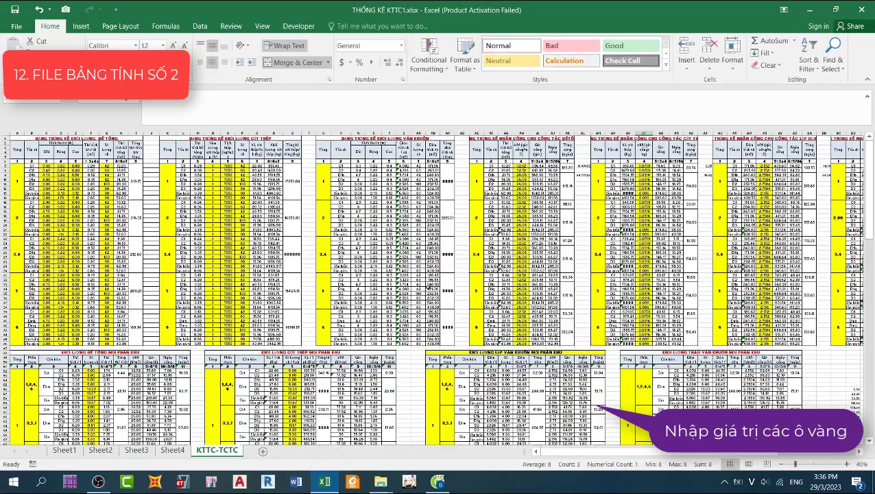
scroll(428, 286, down, 2)
scroll(428, 287, down, 2)
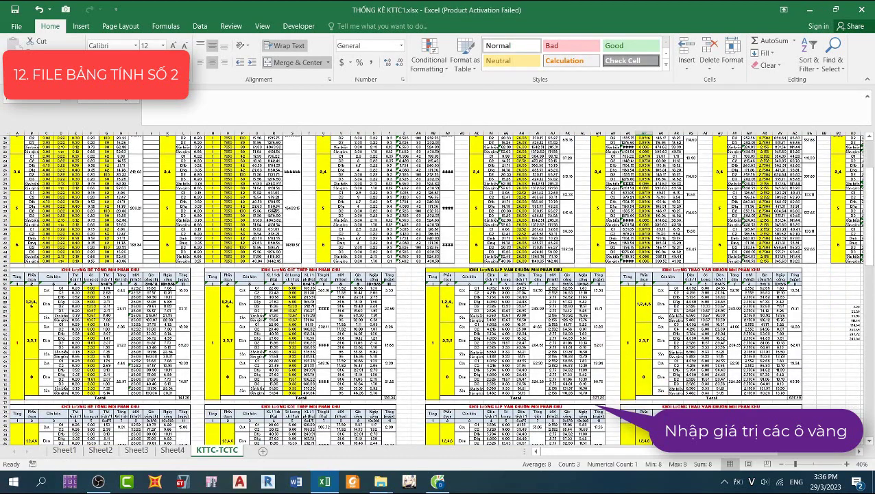
ctrl+scroll(177, 165, up, 3)
scroll(351, 265, up, 10)
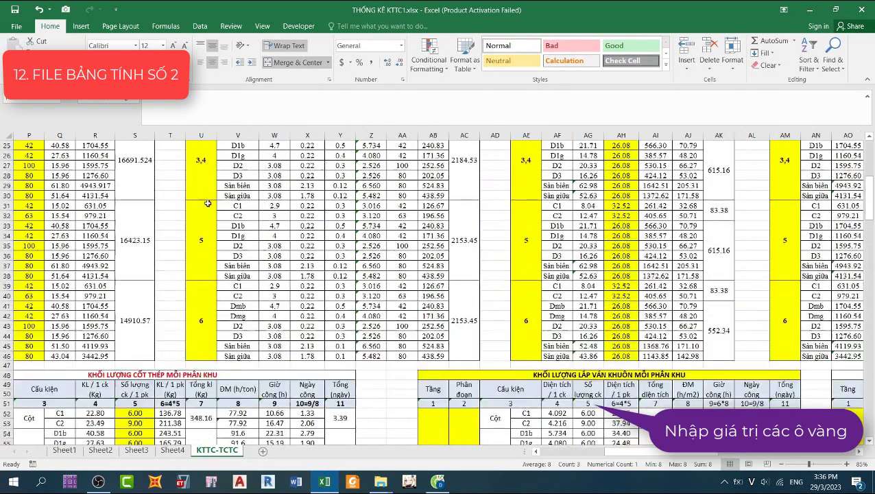
scroll(416, 366, left, 5)
scroll(416, 365, left, 5)
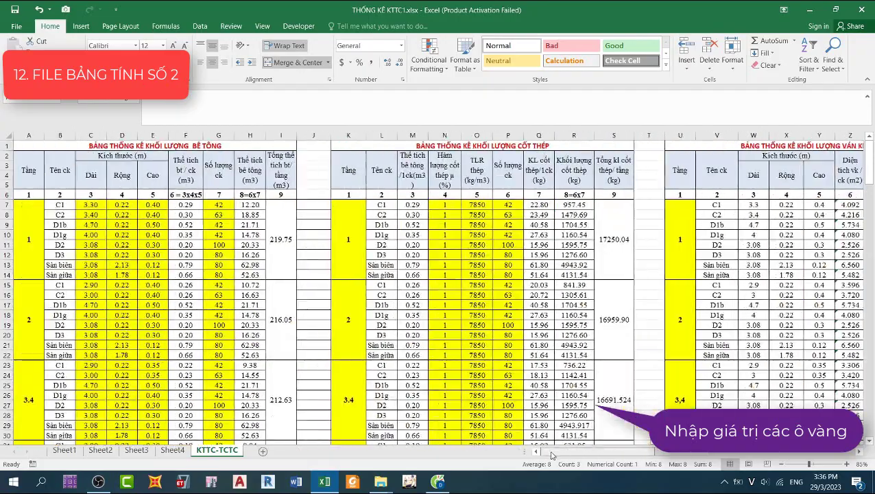